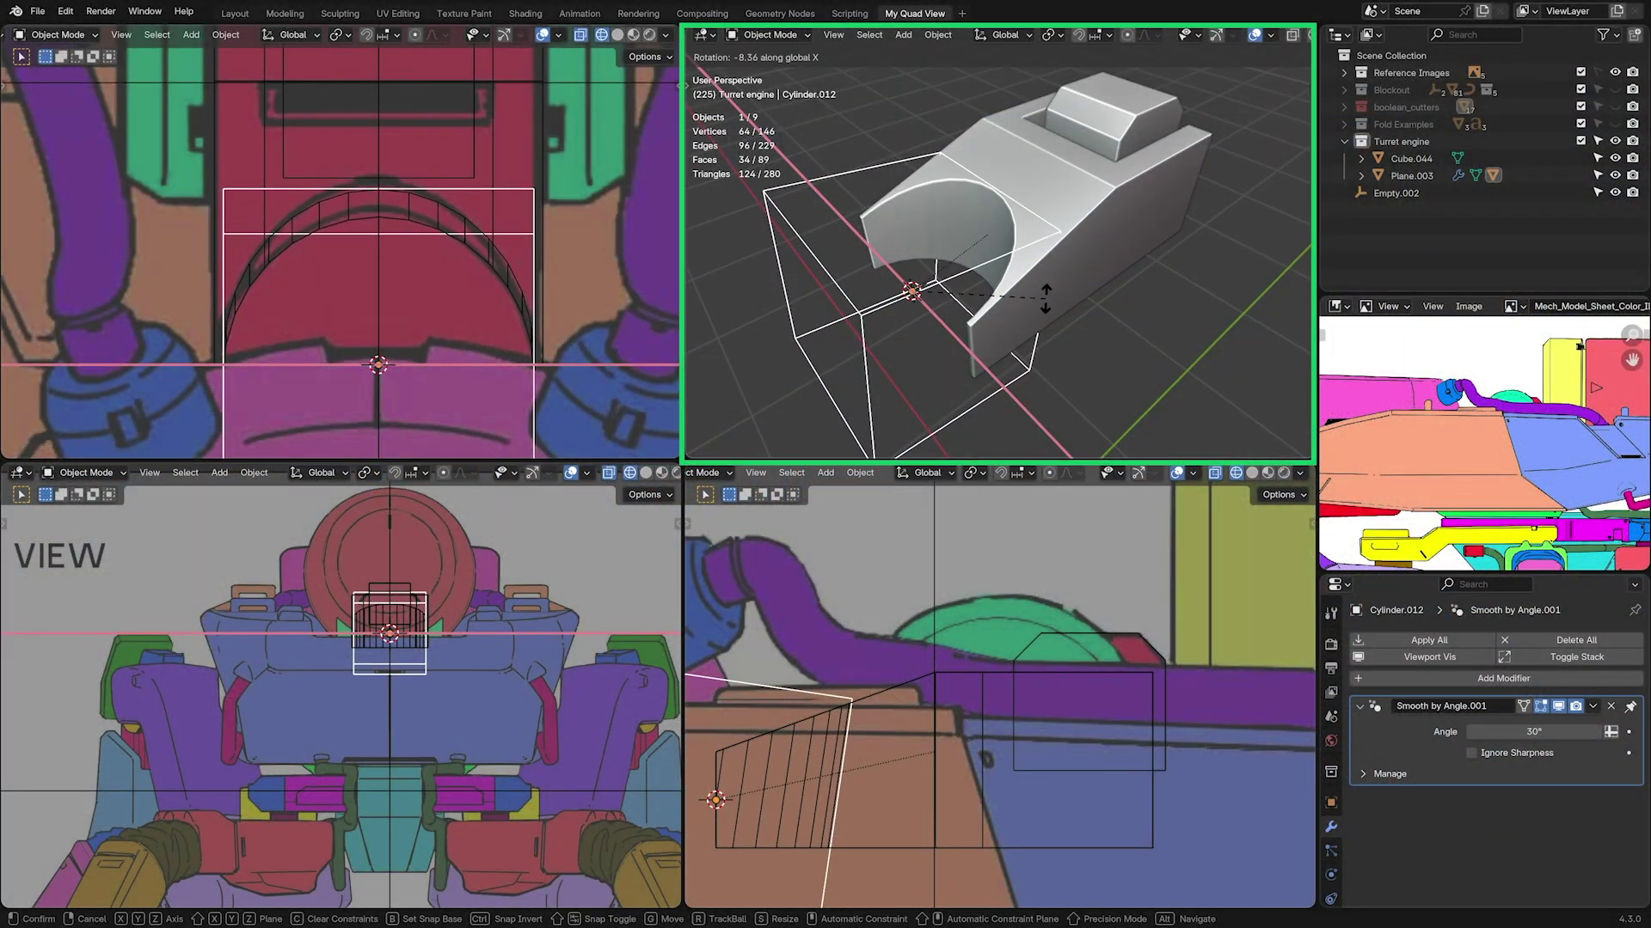
- Rotate the turret engine shell into alignment and shift it along Y
{"action": "left_click", "coordinate": [1046, 298]}
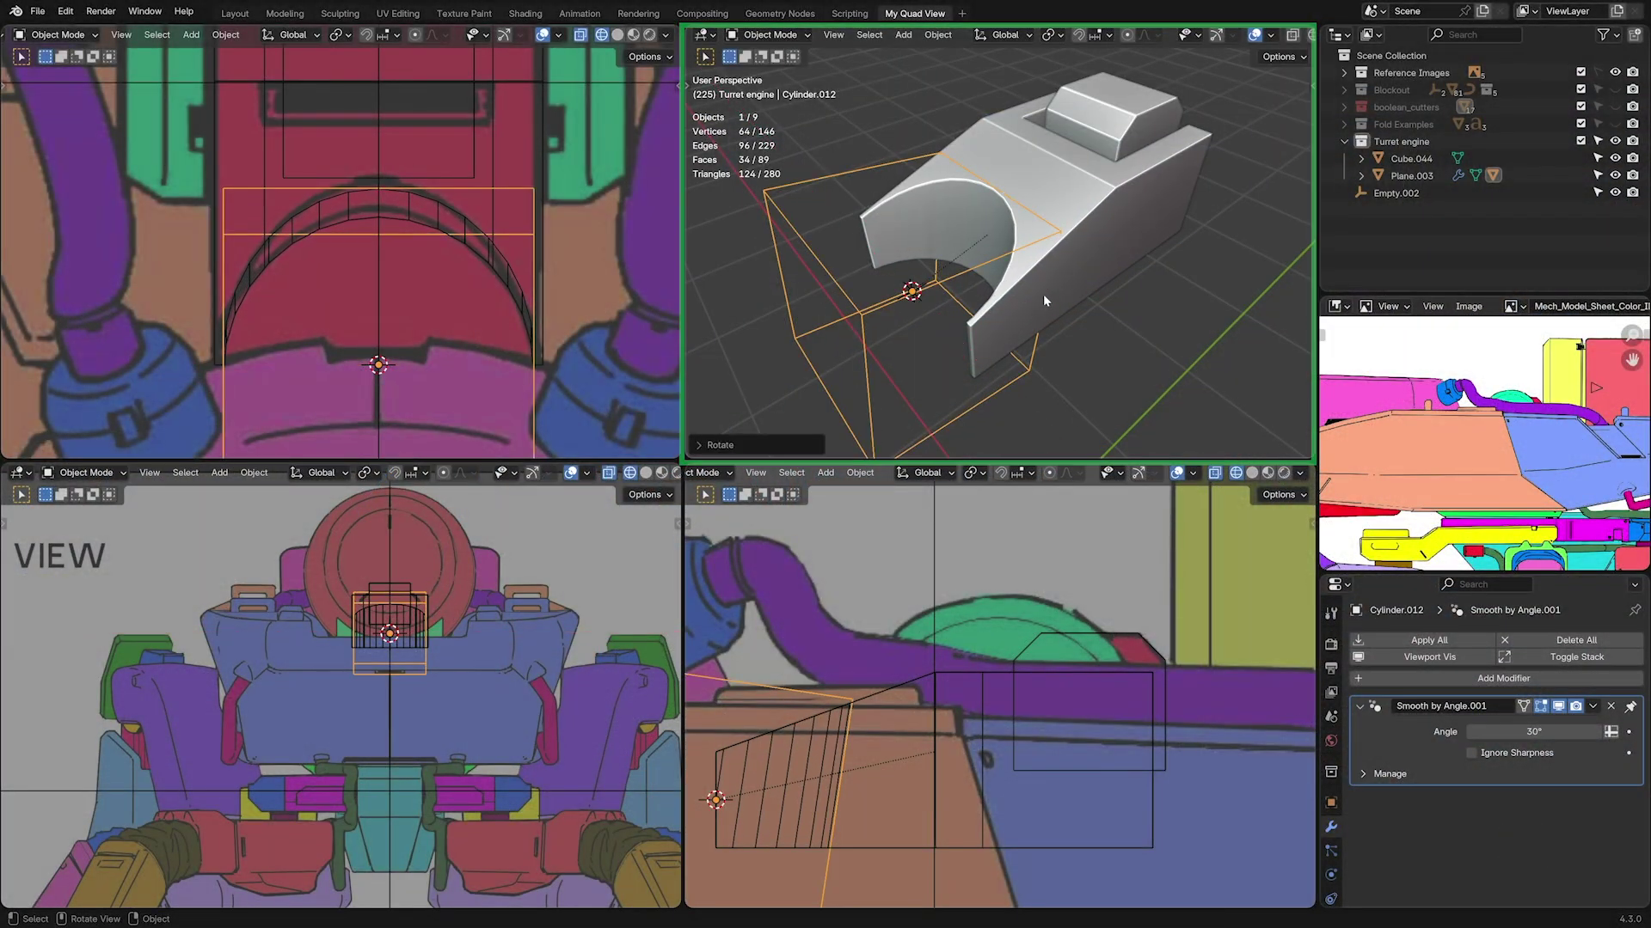
{"action": "key", "text": "g"}
{"action": "key", "text": "y"}
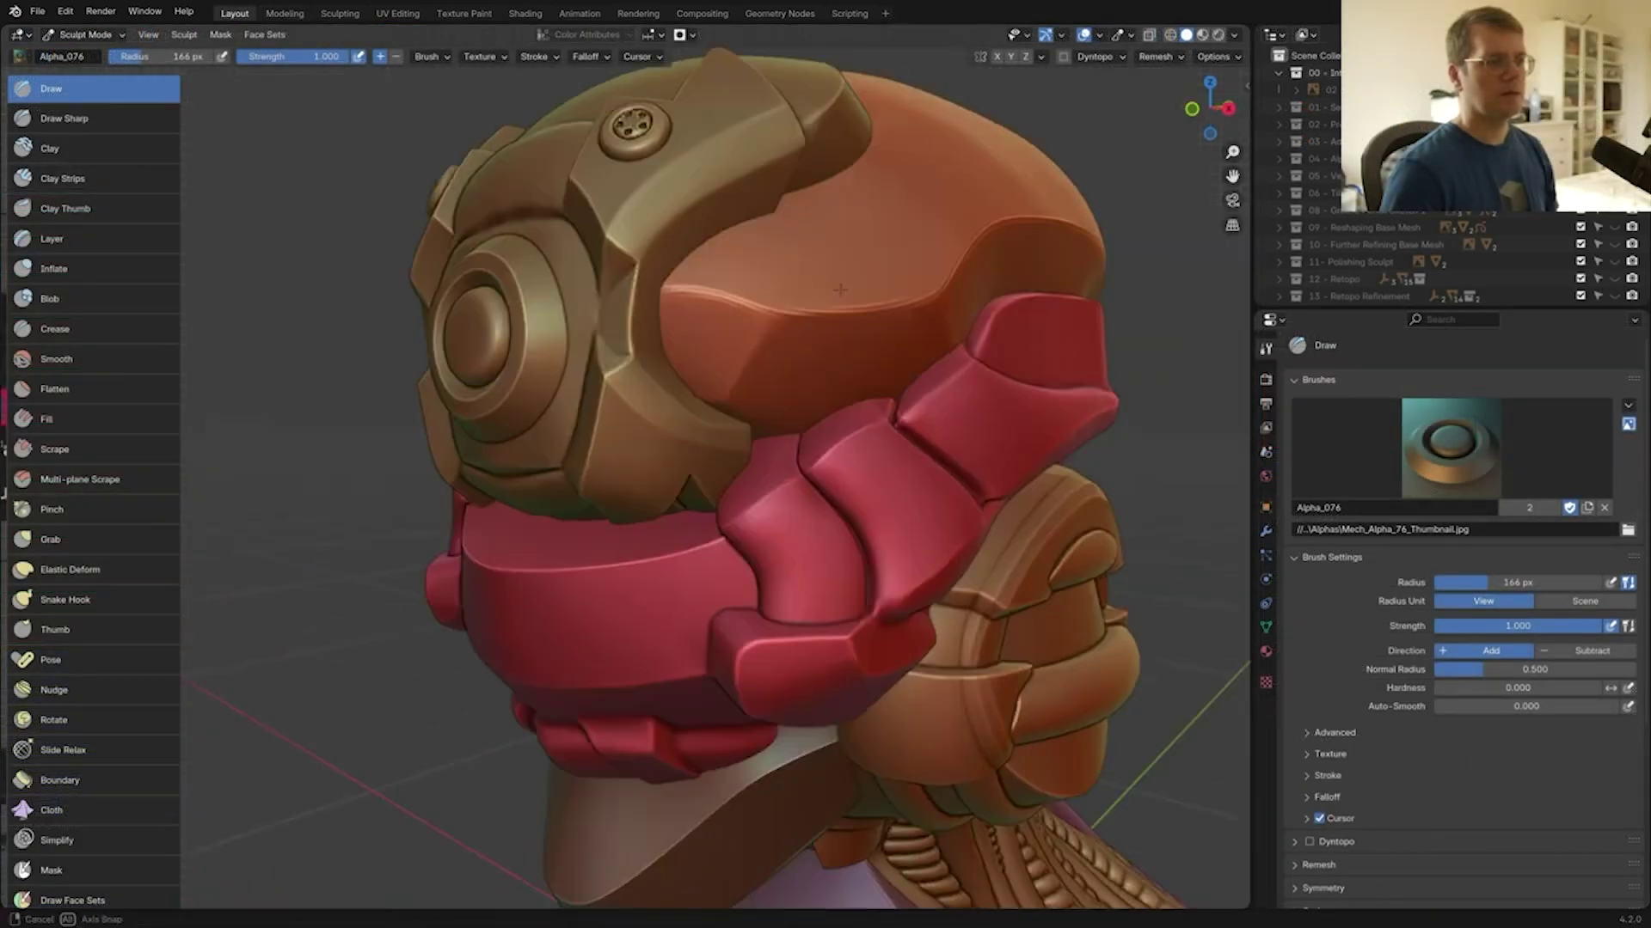
{"action": "key", "text": "KP_1"}
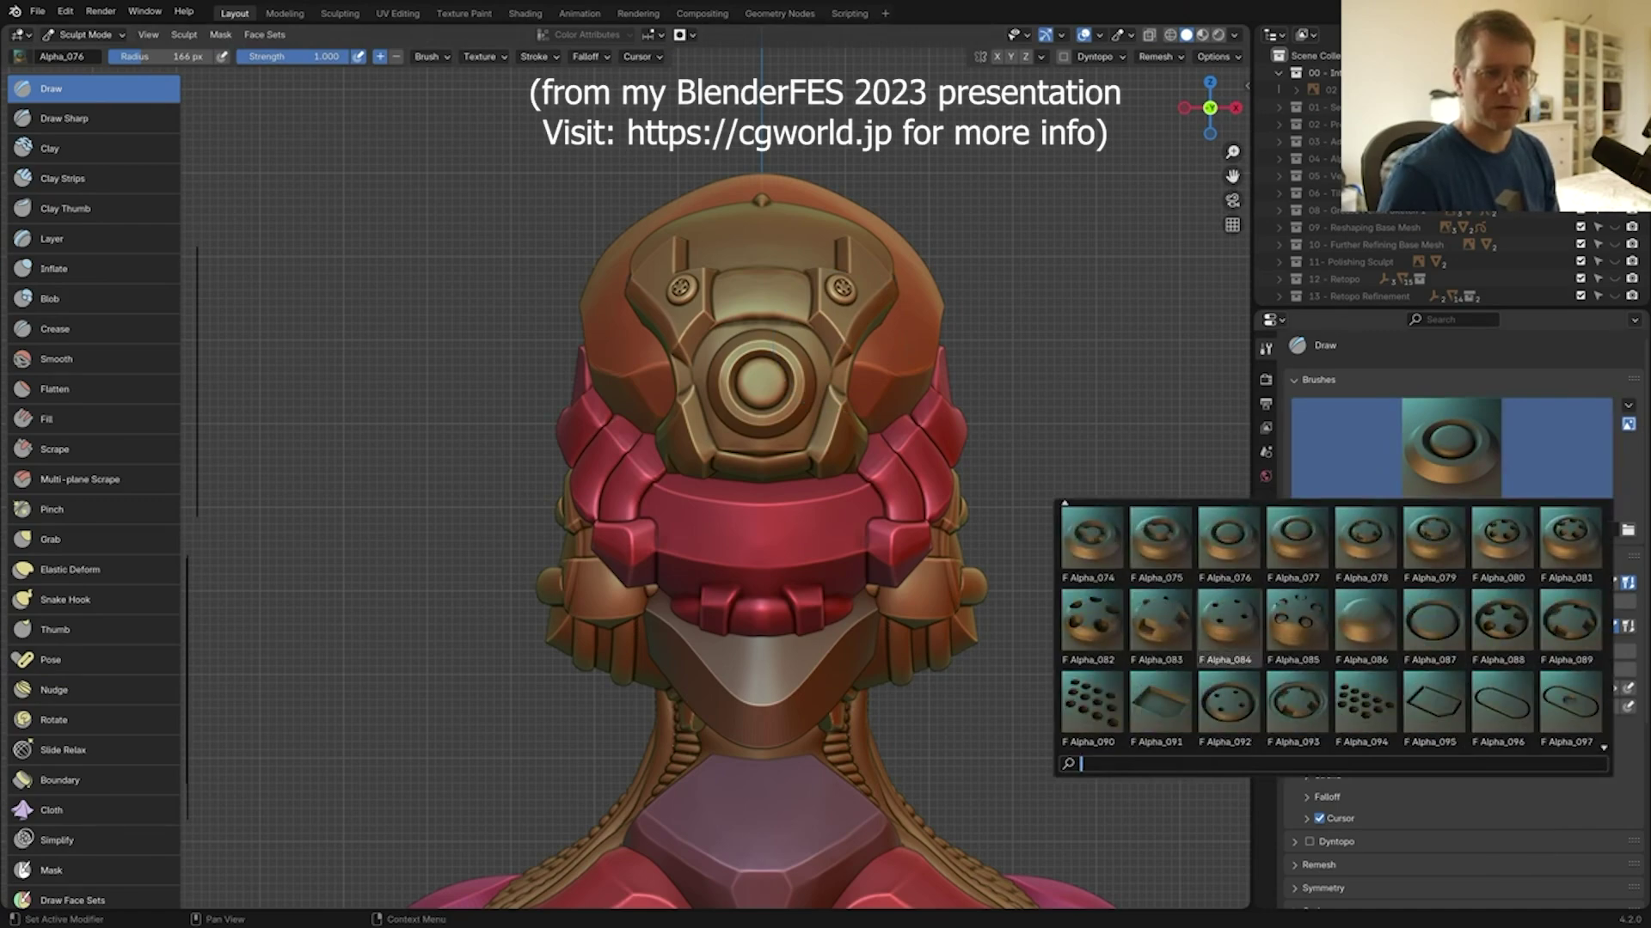
- Set the sculpt brush stamp to Alpha_089 and adjust its radius
{"action": "left_click", "coordinate": [1570, 625]}
{"action": "scroll", "coordinate": [765, 361], "scroll_direction": "up", "scroll_amount": 3}
{"action": "key", "text": "f"}
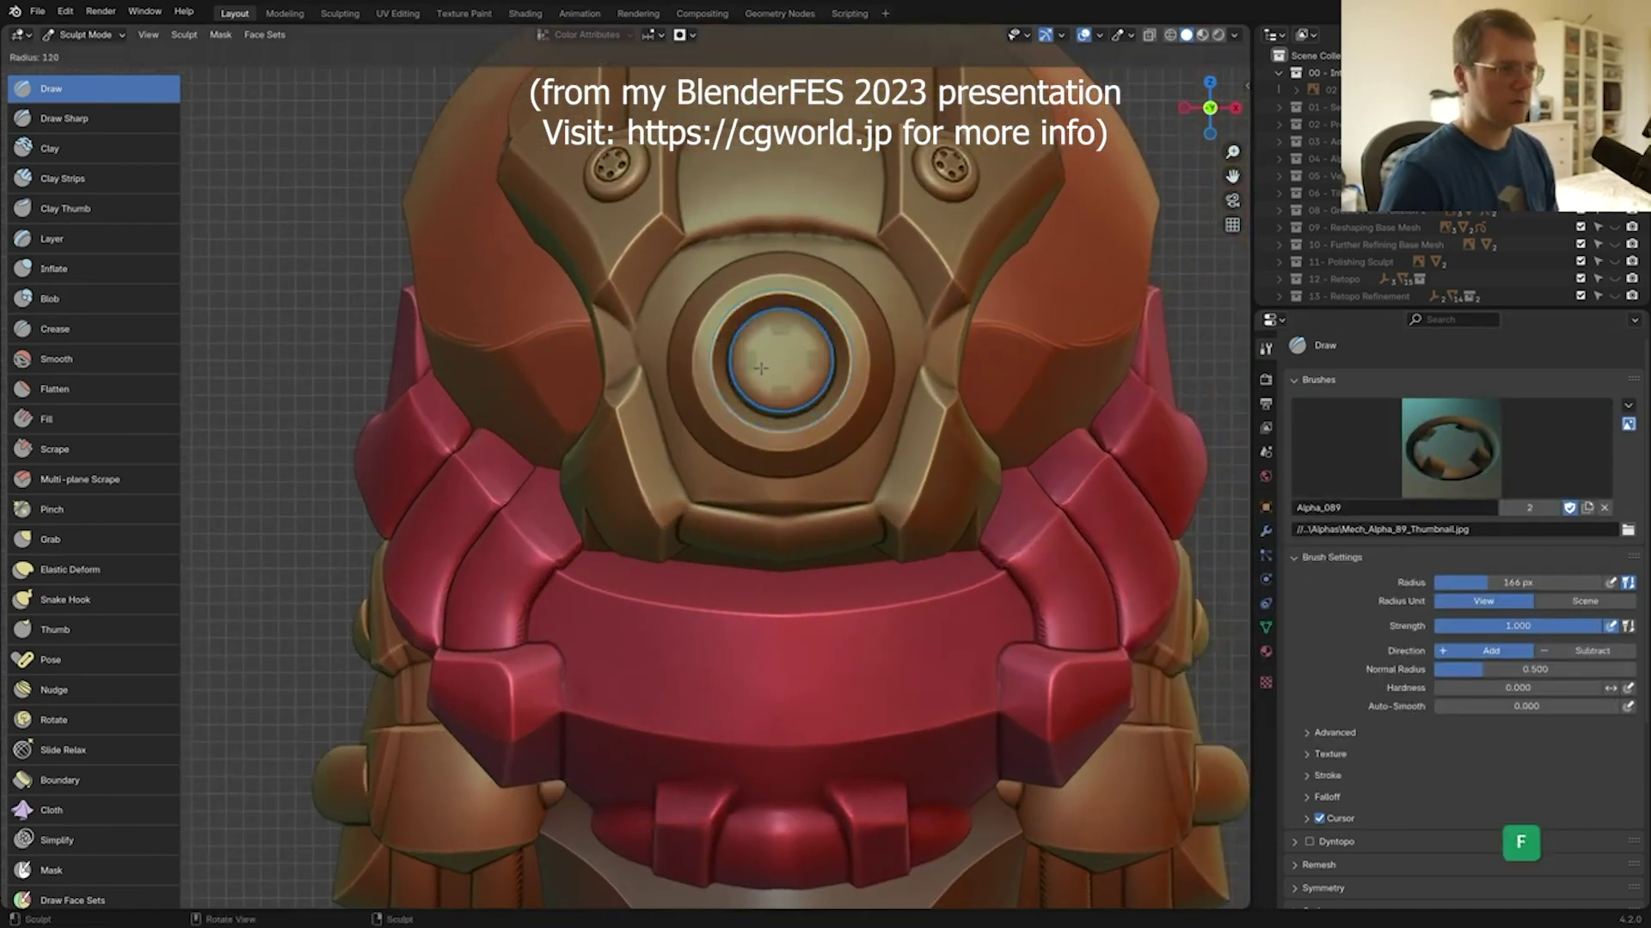
- Inflate the unmasked head-front panel outward with the mesh filter
{"action": "key", "text": "g"}
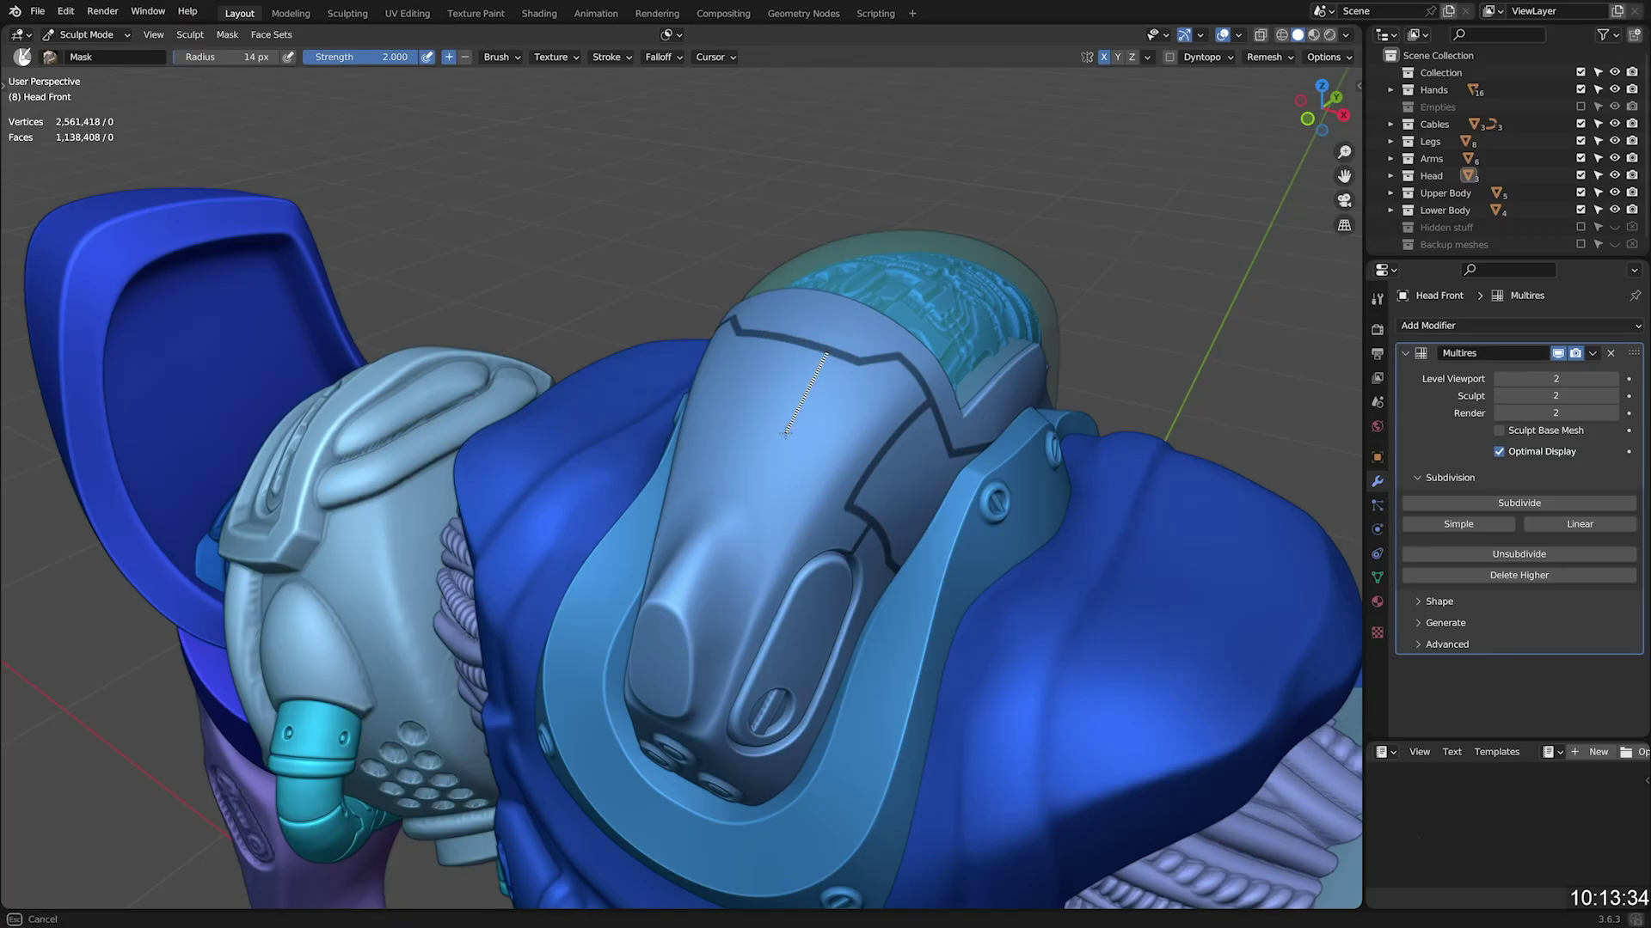
{"action": "key", "text": "space"}
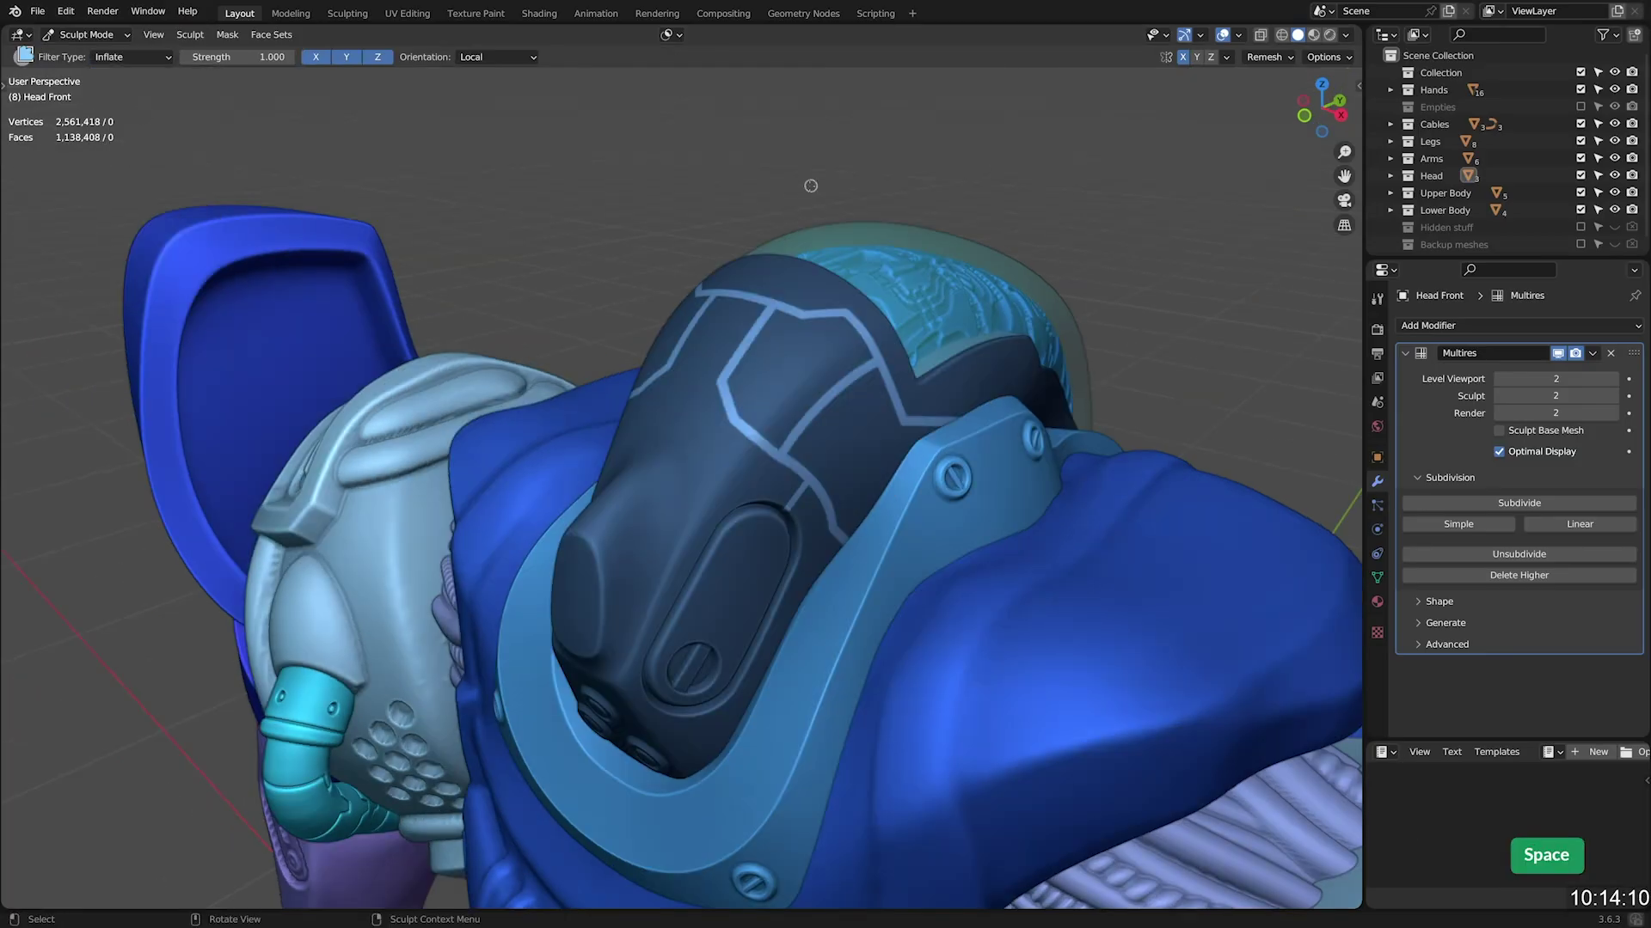
{"action": "left_click_drag", "start_coordinate": [825, 185], "coordinate": [799, 185]}
{"action": "middle_click_drag", "start_coordinate": [799, 185], "coordinate": [823, 185]}
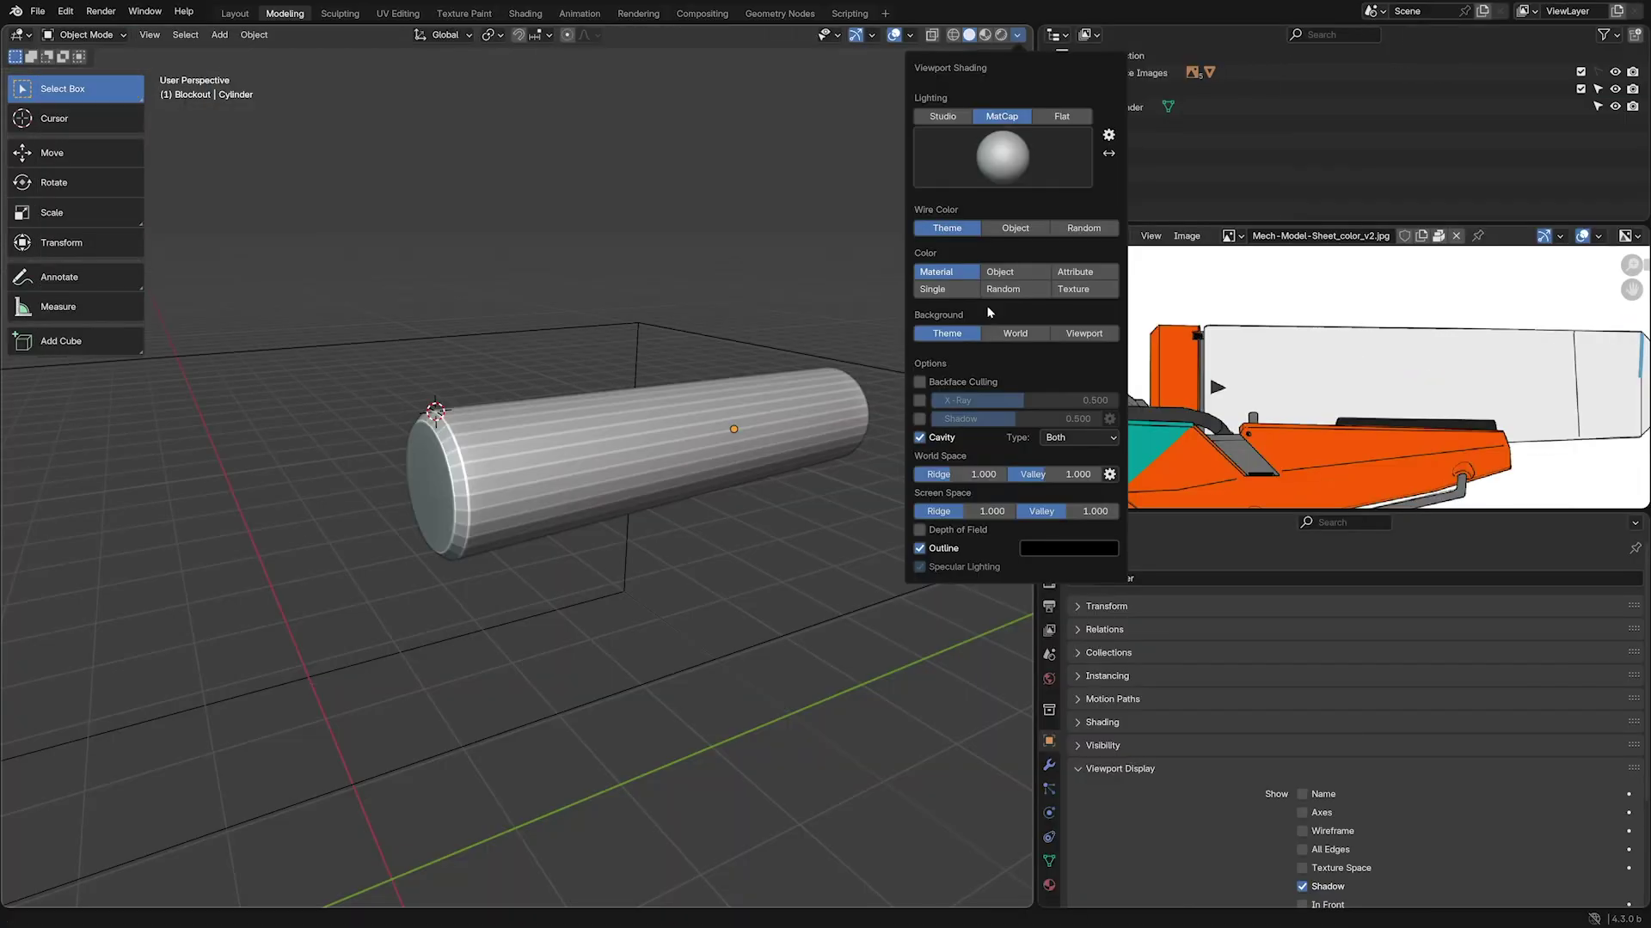
- Show objects in Random viewport colours and raise the oval cap's grid fill offset
{"action": "left_click", "coordinate": [1021, 292]}
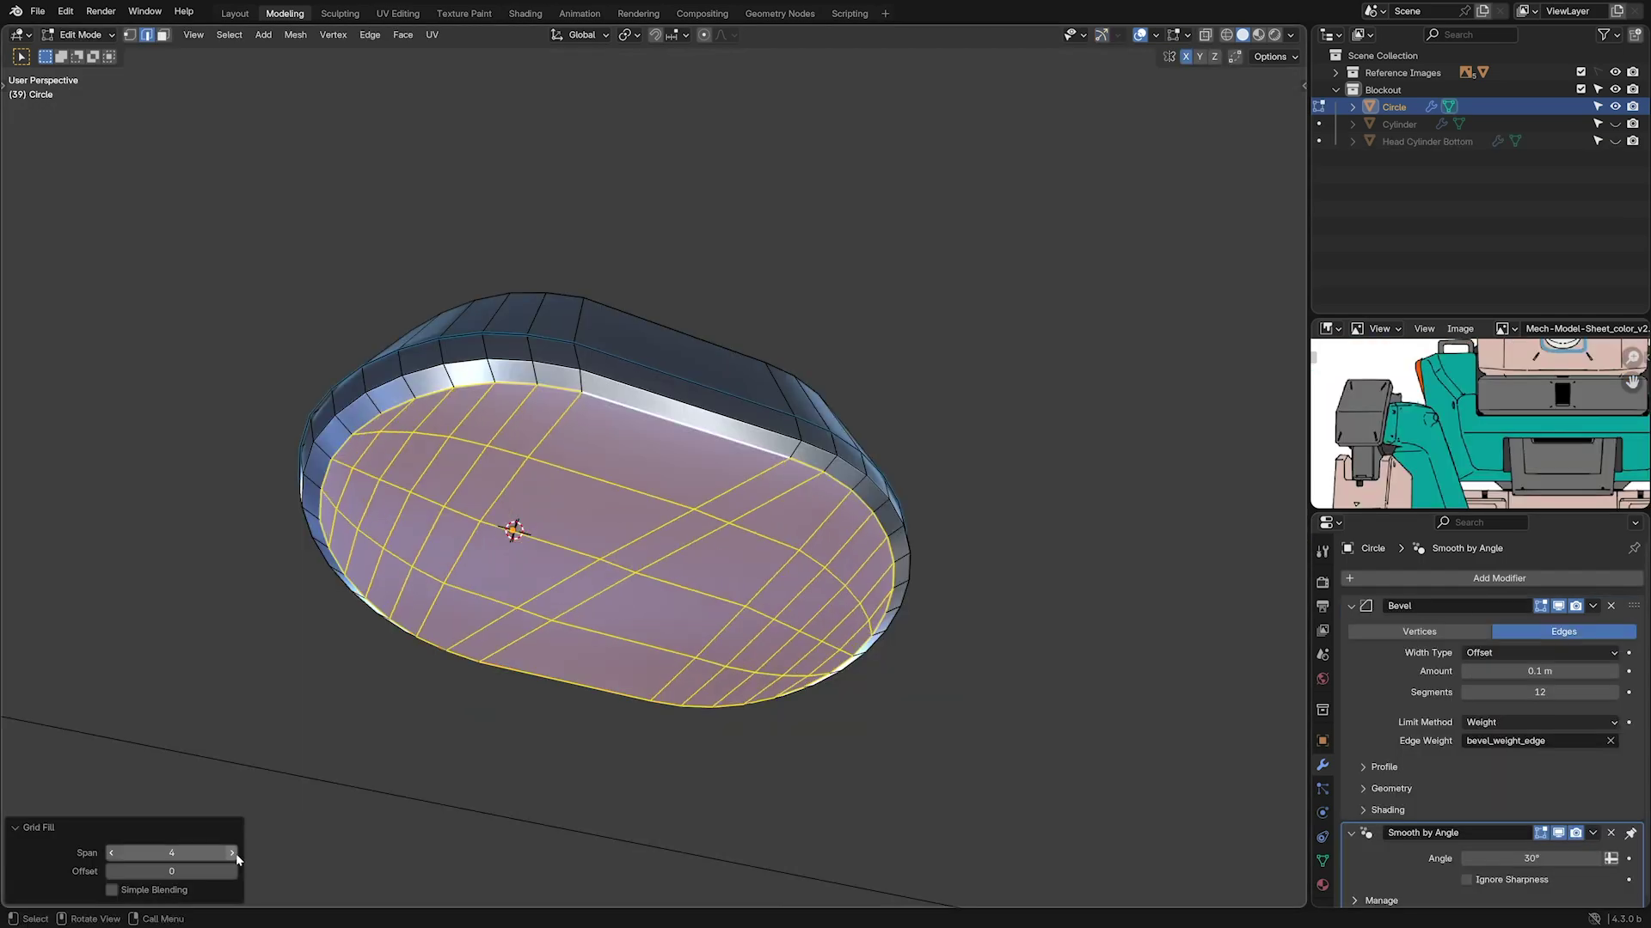
{"action": "left_click", "coordinate": [232, 872]}
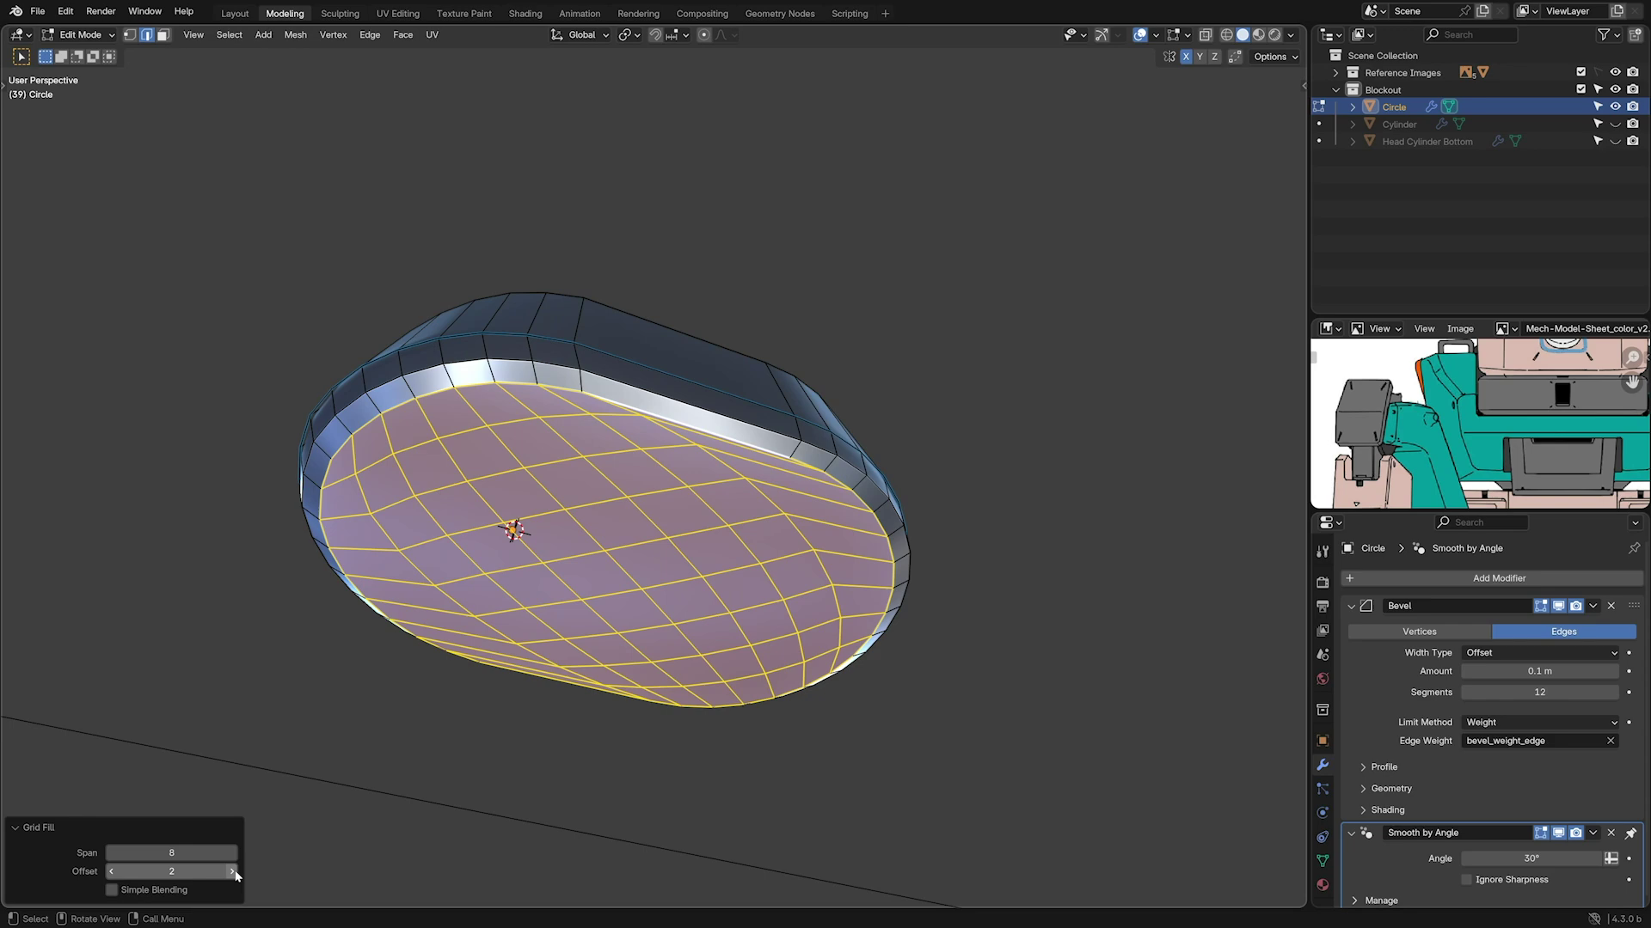
{"action": "left_click", "coordinate": [232, 872]}
{"action": "left_click", "coordinate": [232, 872]}
{"action": "left_click", "coordinate": [232, 871]}
{"action": "left_click", "coordinate": [232, 872]}
{"action": "left_click", "coordinate": [232, 872]}
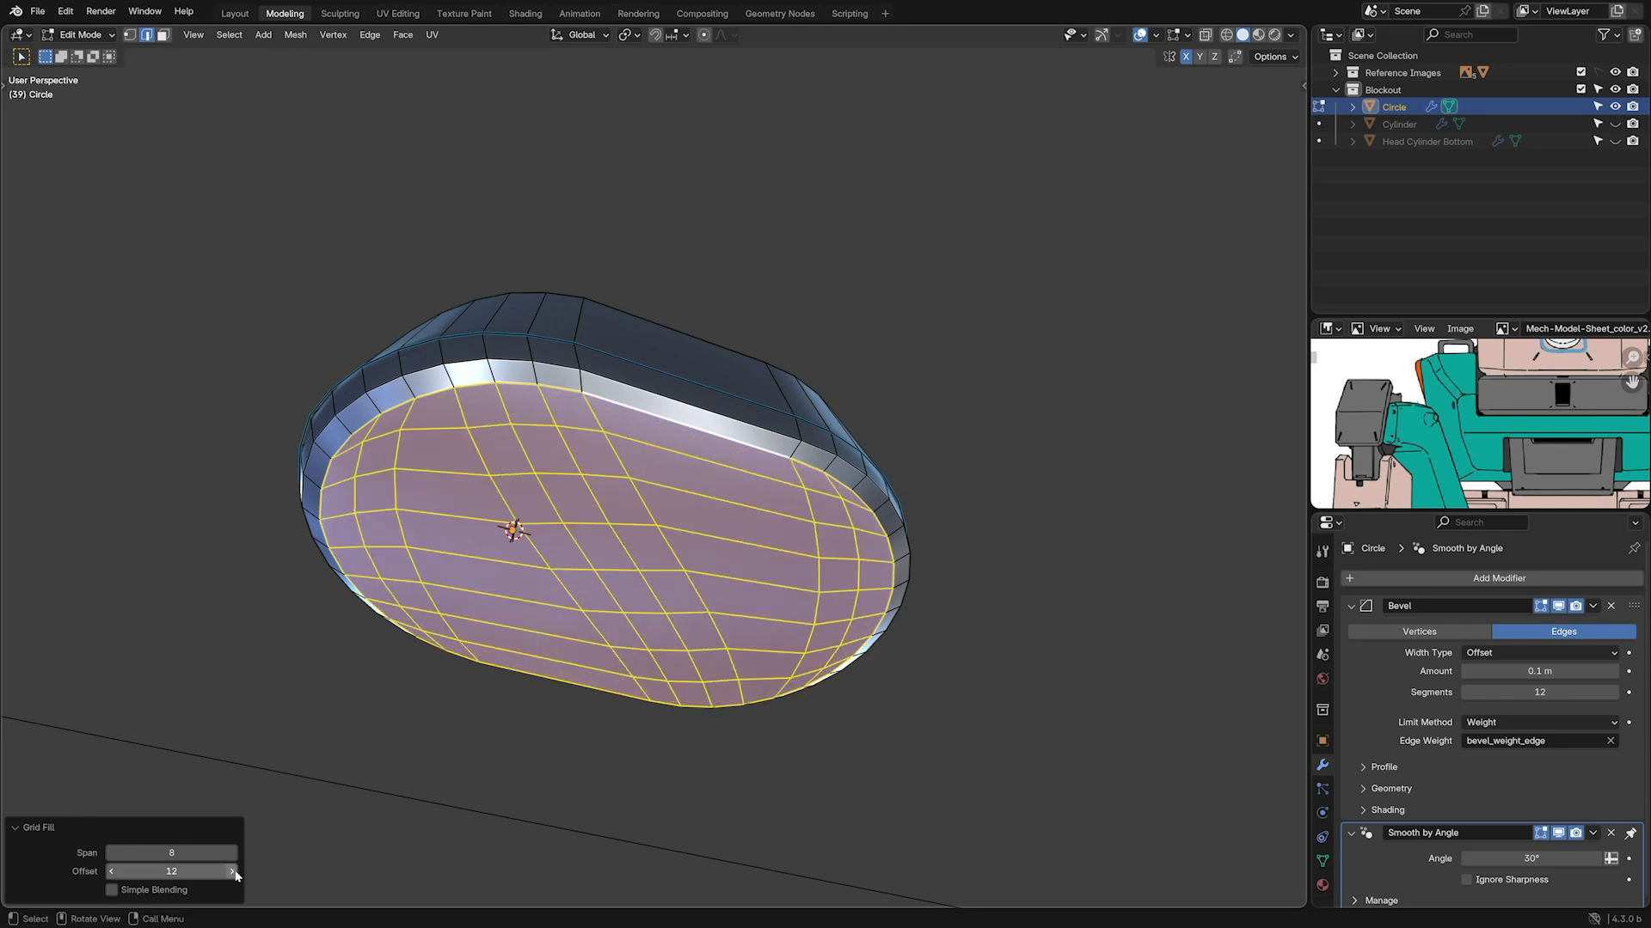
{"action": "left_click", "coordinate": [232, 872]}
{"action": "left_click", "coordinate": [233, 872]}
{"action": "left_click", "coordinate": [232, 872]}
{"action": "middle_click_drag", "start_coordinate": [464, 584], "coordinate": [542, 559]}
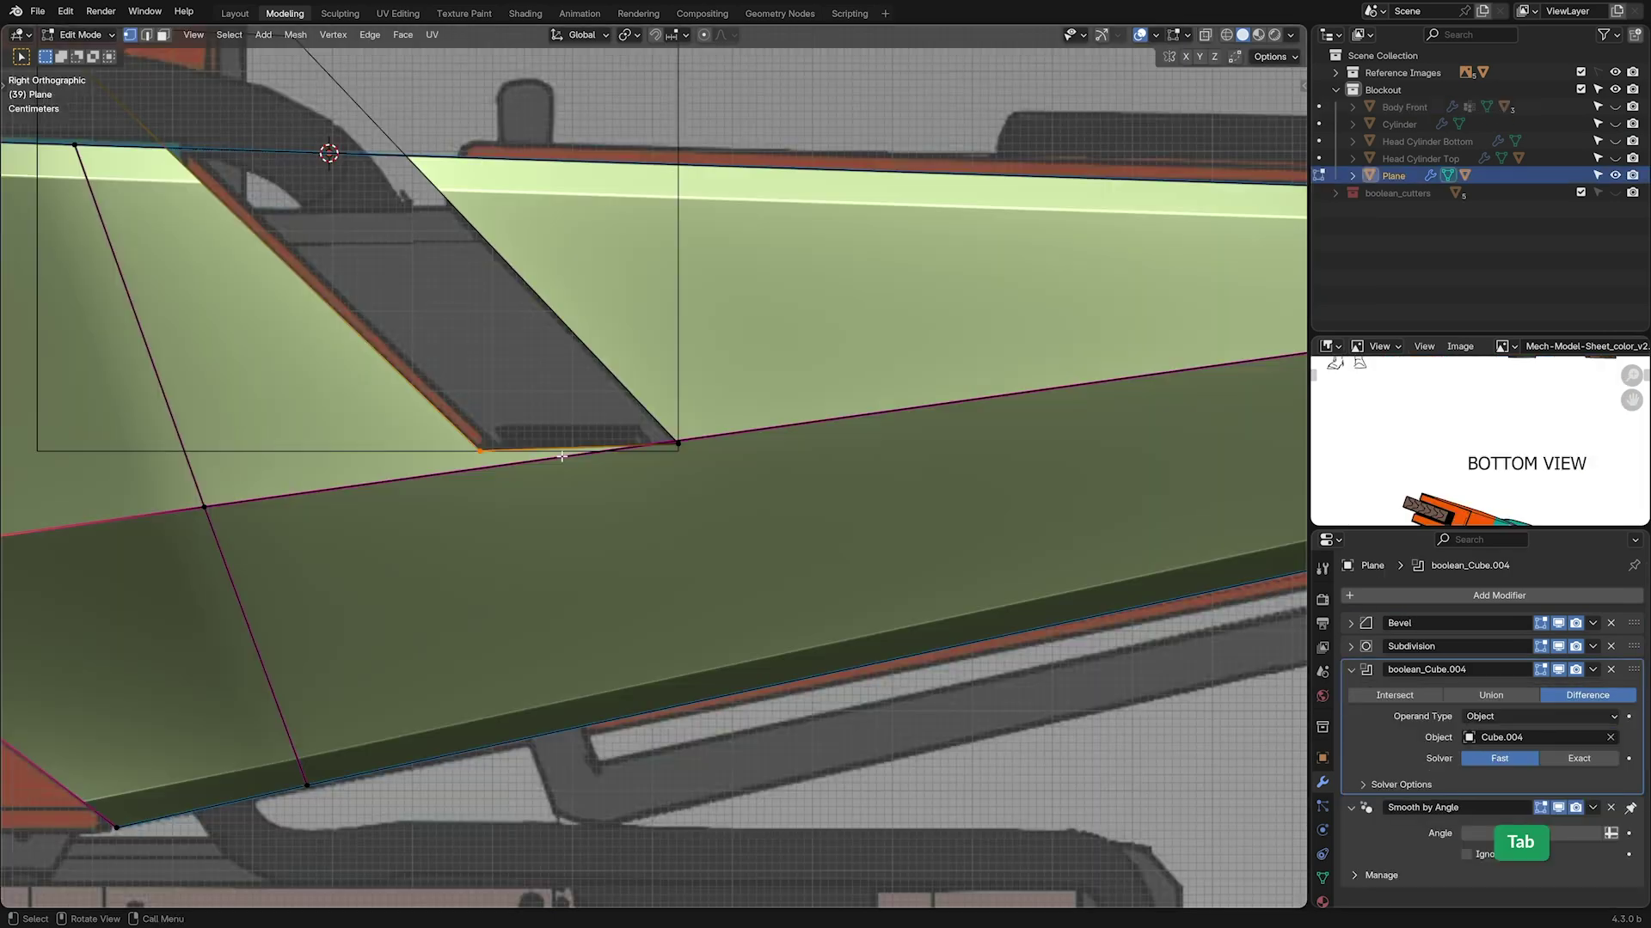
- Move the Plane's corner vertices onto the reference notch in X-ray view
{"action": "key", "text": "g"}
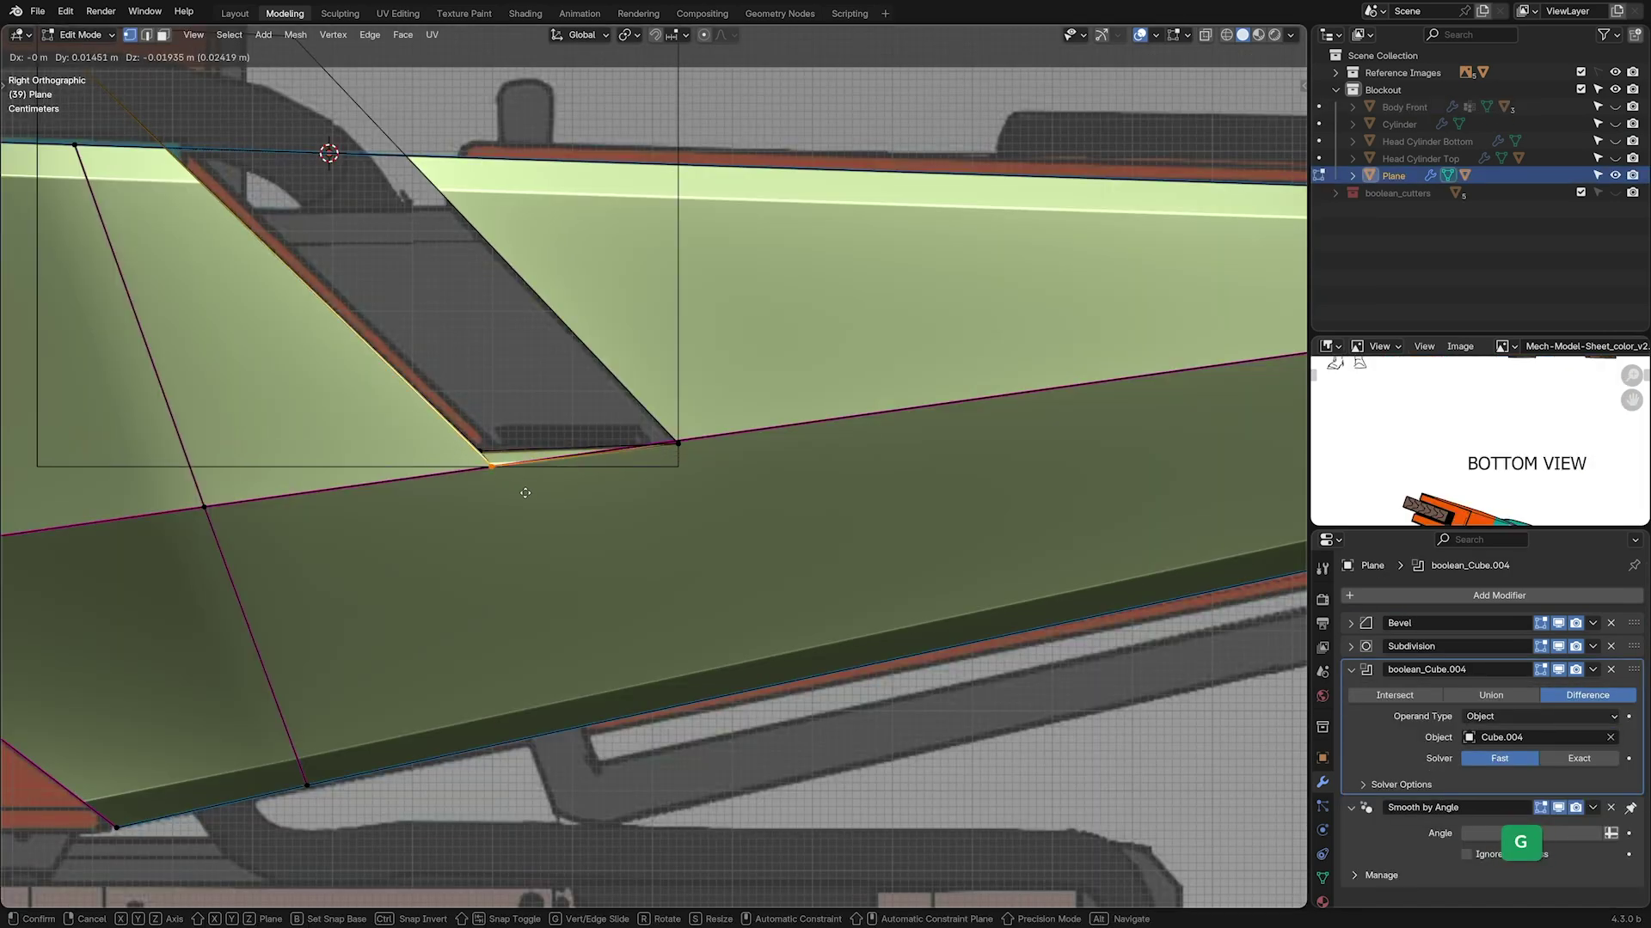
{"action": "key", "text": "alt+z"}
{"action": "left_click", "coordinate": [658, 393]}
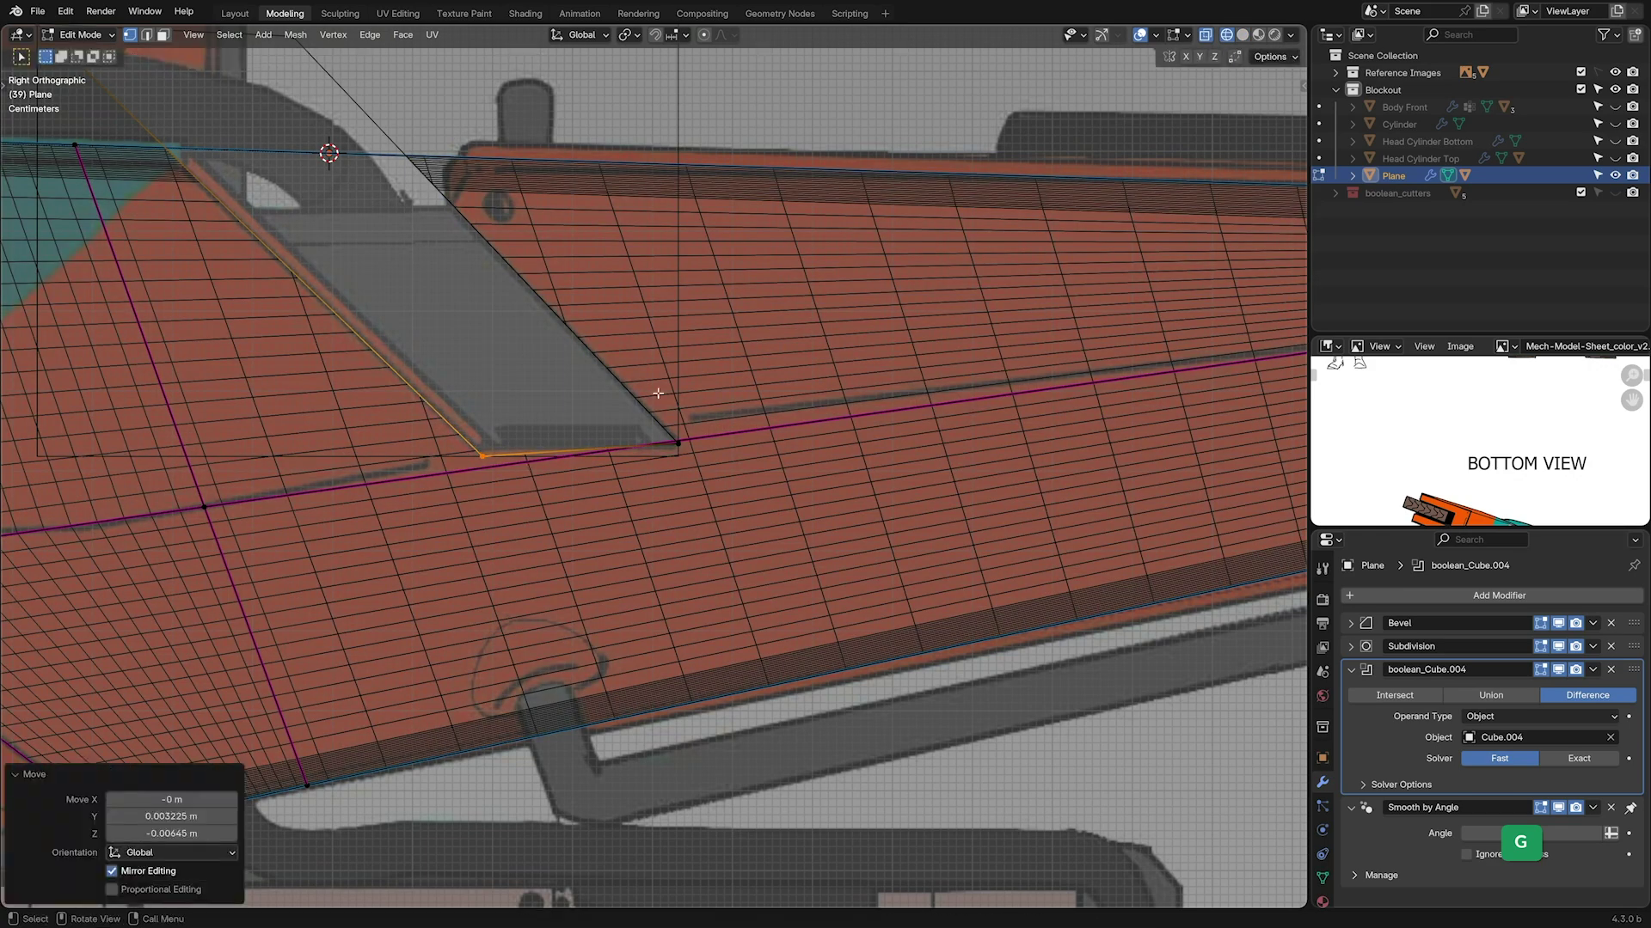
{"action": "left_click", "coordinate": [679, 444]}
{"action": "key", "text": "g"}
{"action": "left_click", "coordinate": [712, 443]}
- Return to Object Mode, inspect the notch, and view the mech model sheet image
{"action": "key", "text": "Tab"}
{"action": "key", "text": "alt+z"}
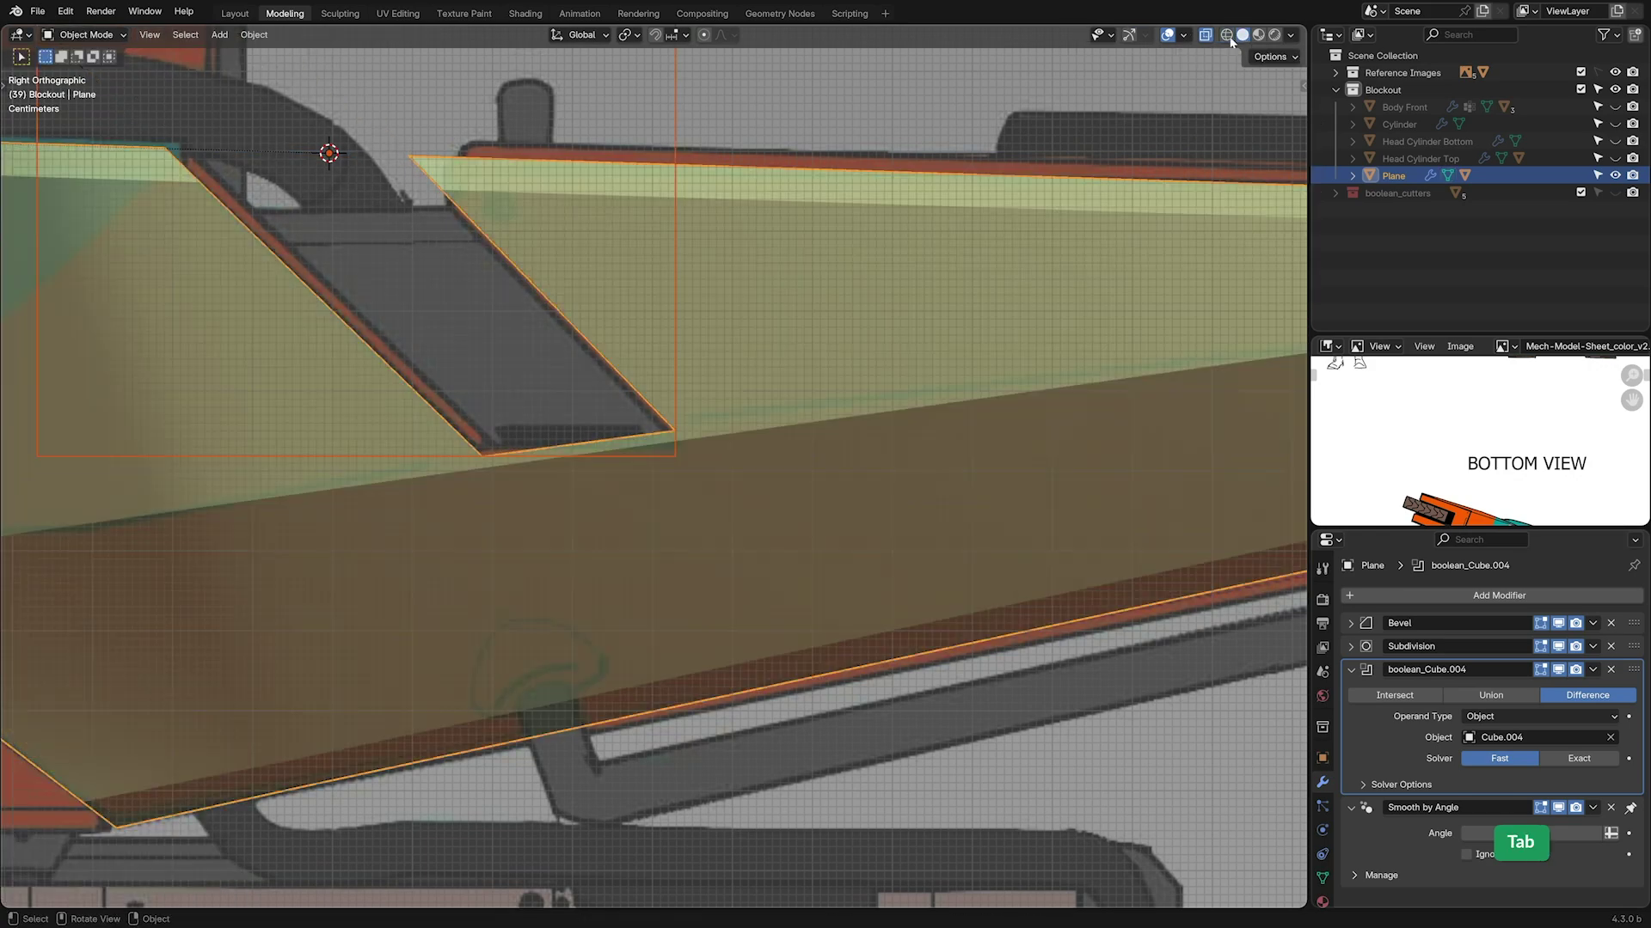
{"action": "middle_click_drag", "start_coordinate": [823, 267], "coordinate": [786, 279]}
{"action": "scroll", "coordinate": [791, 288], "scroll_direction": "up", "scroll_amount": 5}
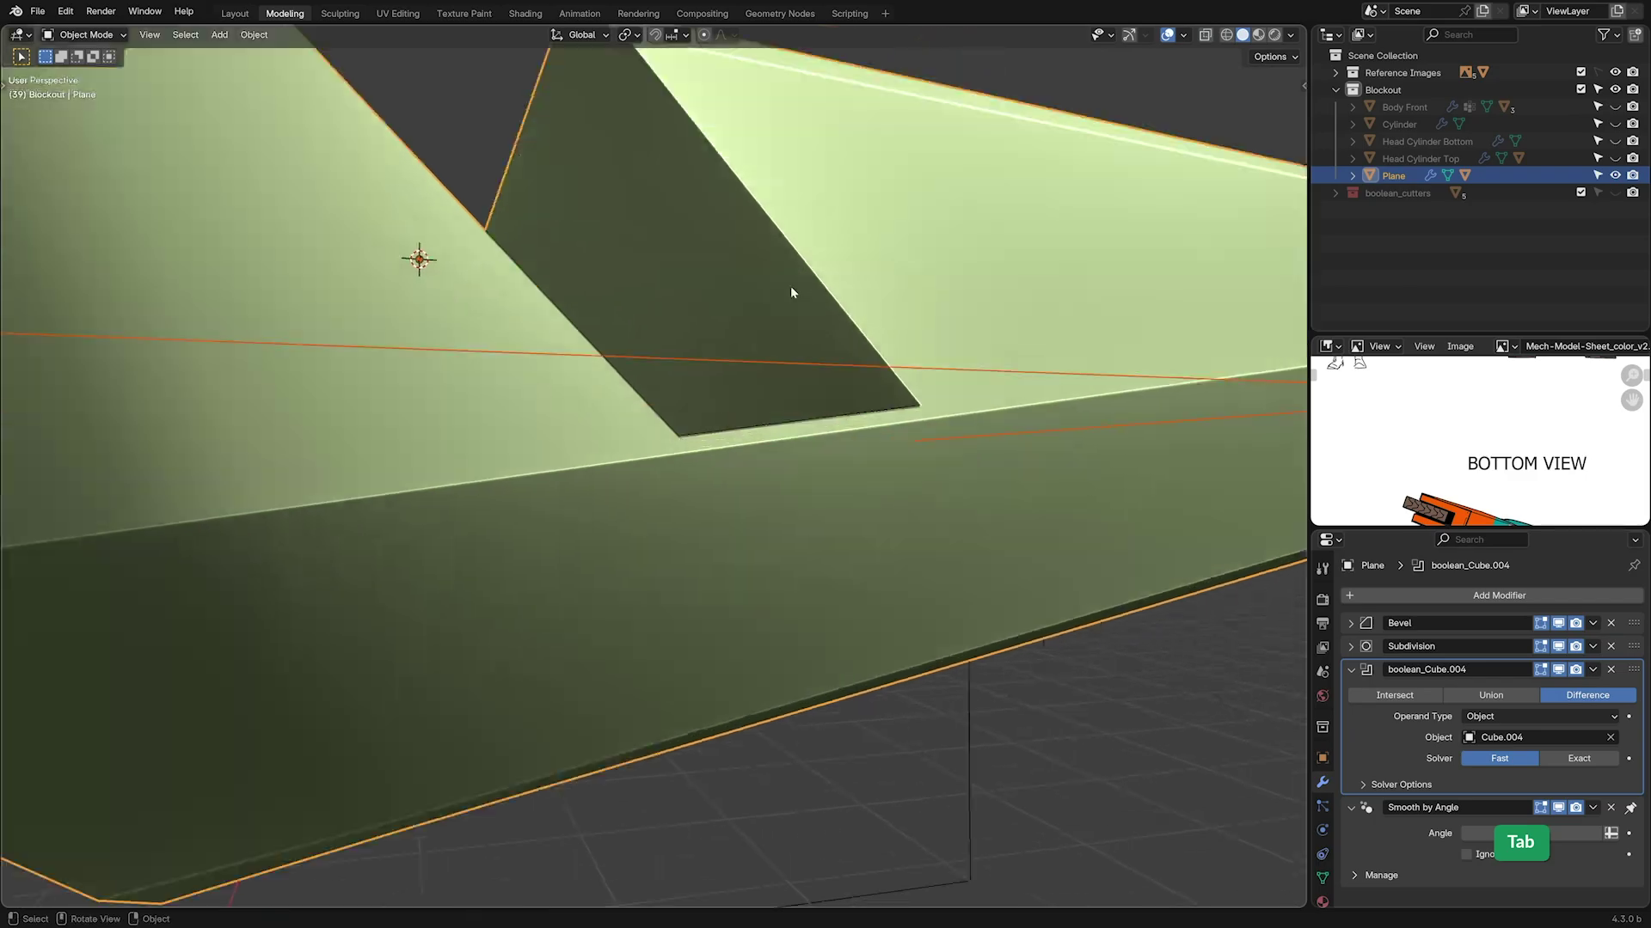
{"action": "key", "text": "alt+Tab"}
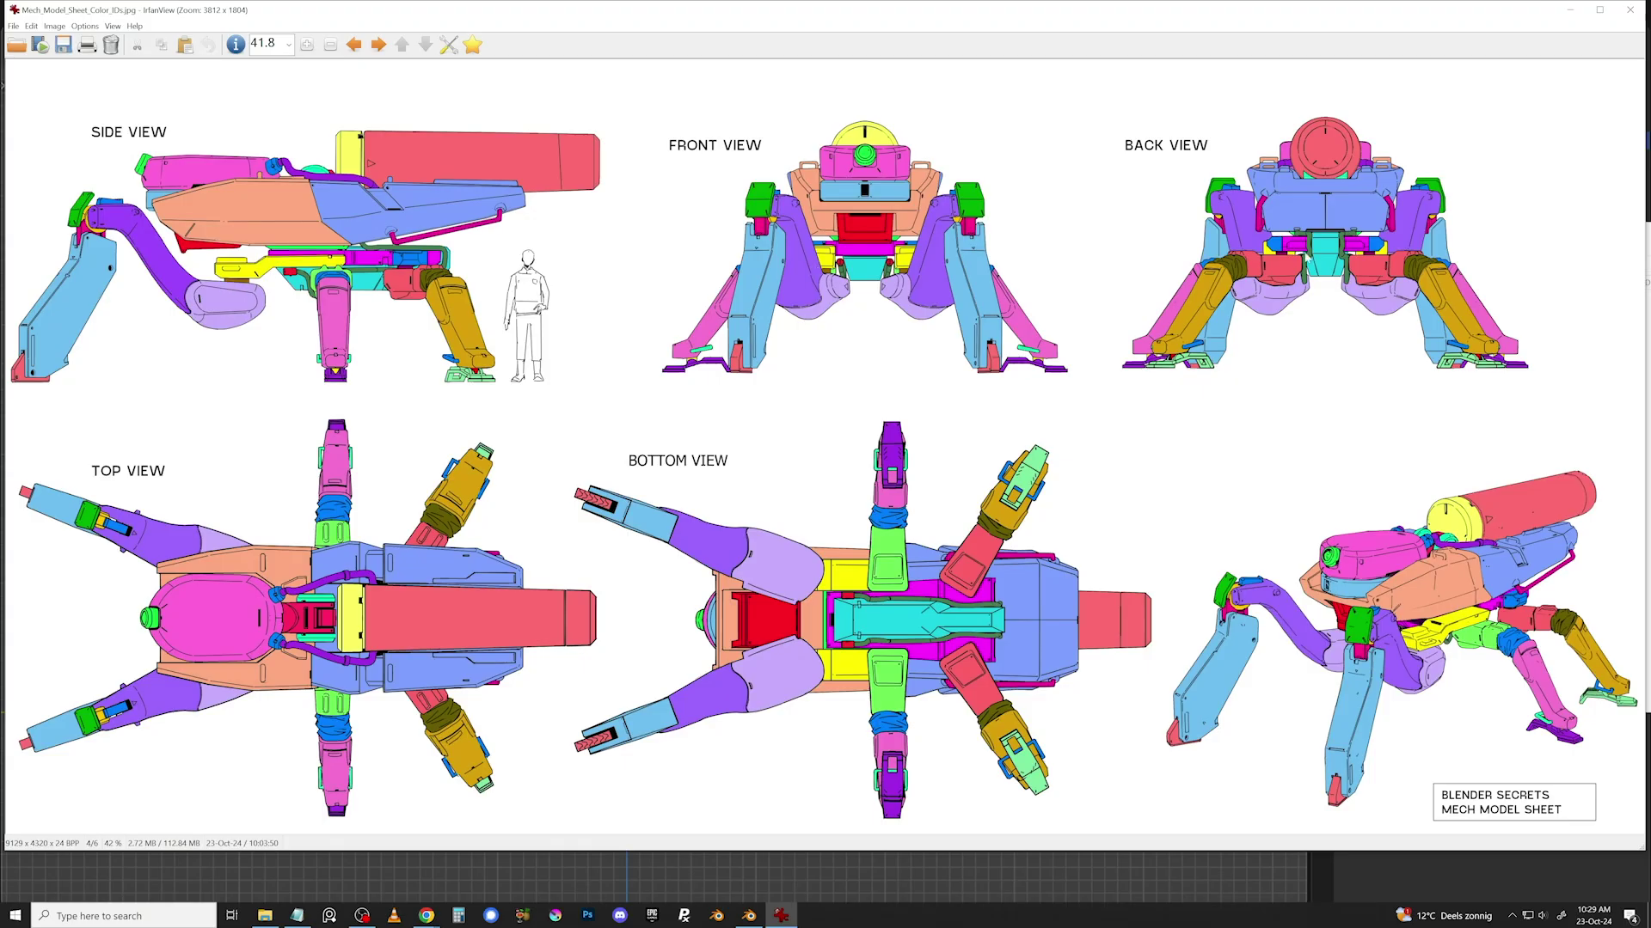
{"action": "scroll", "coordinate": [1292, 249], "scroll_direction": "up", "scroll_amount": 5, "text": "ctrl+alt"}
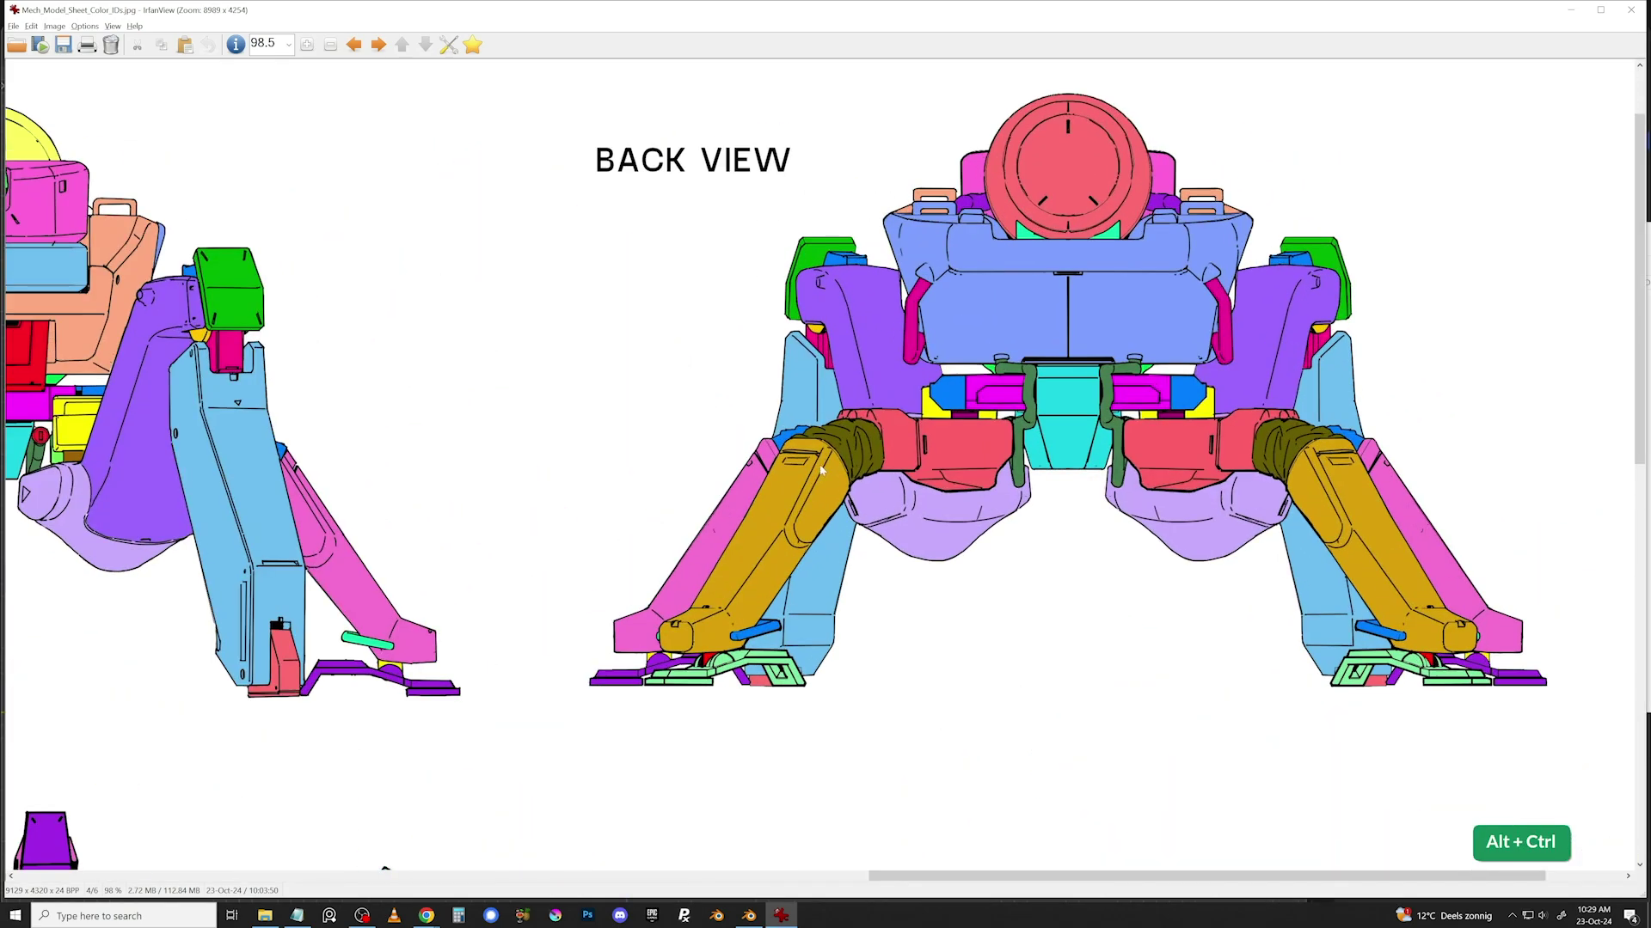
- Load Front_Color_ID.jpg onto the front empty and lower Cube.008's bottom edge along Y
{"action": "key", "text": "alt+Tab"}
{"action": "left_click_drag", "start_coordinate": [1453, 630], "coordinate": [905, 351]}
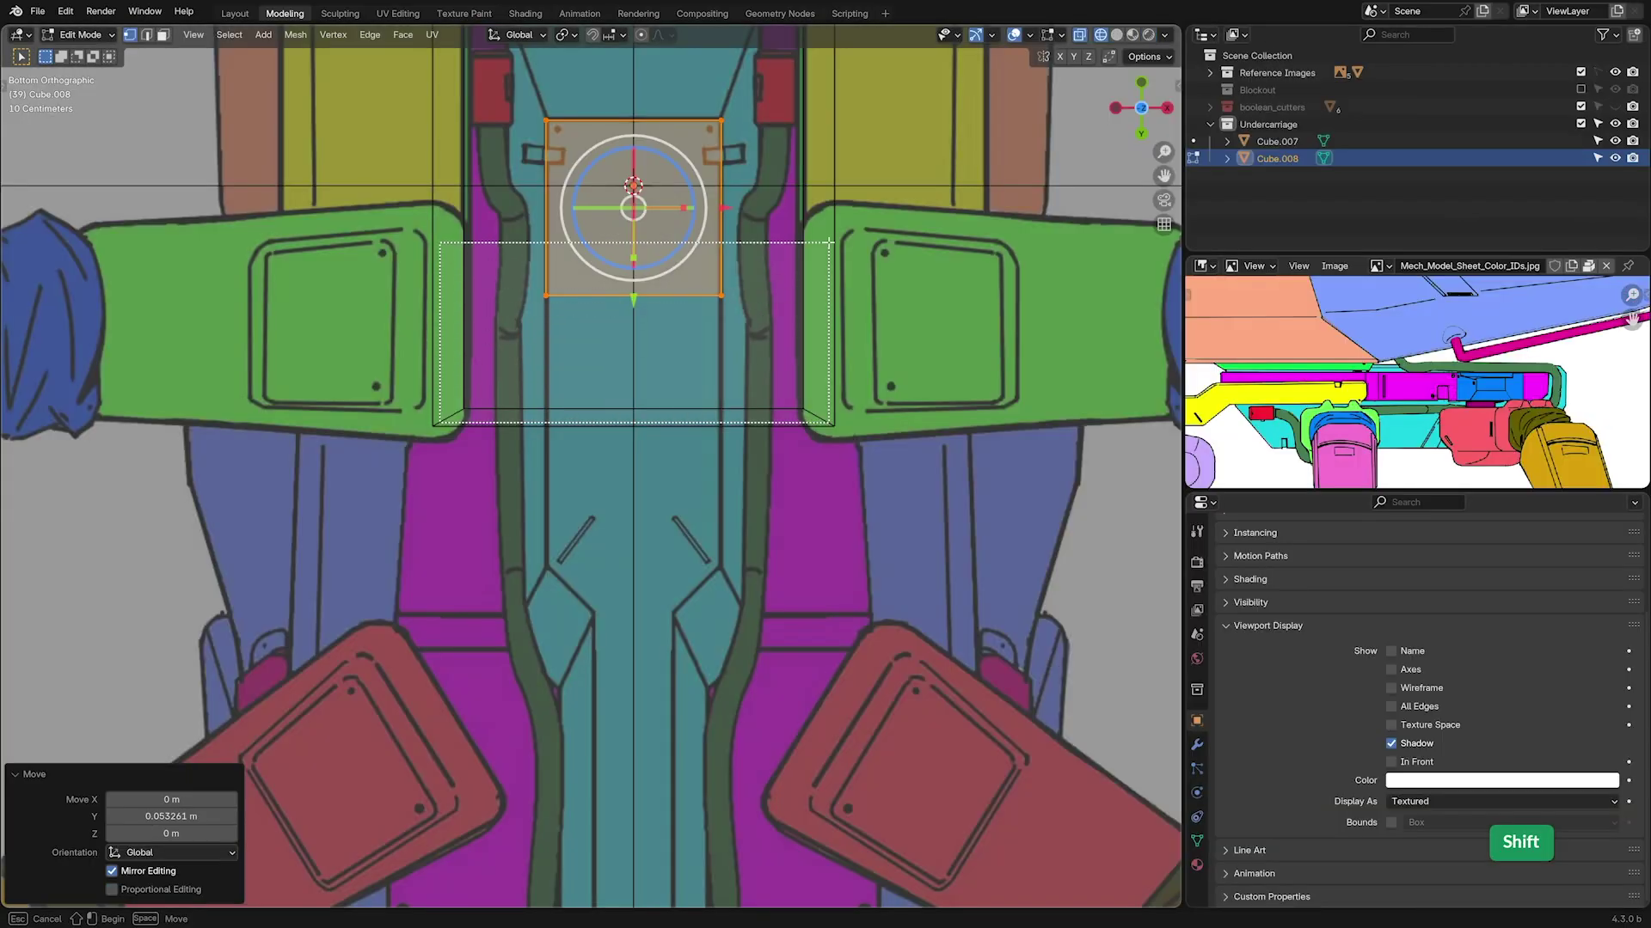
{"action": "left_click_drag", "start_coordinate": [829, 244], "coordinate": [808, 254]}
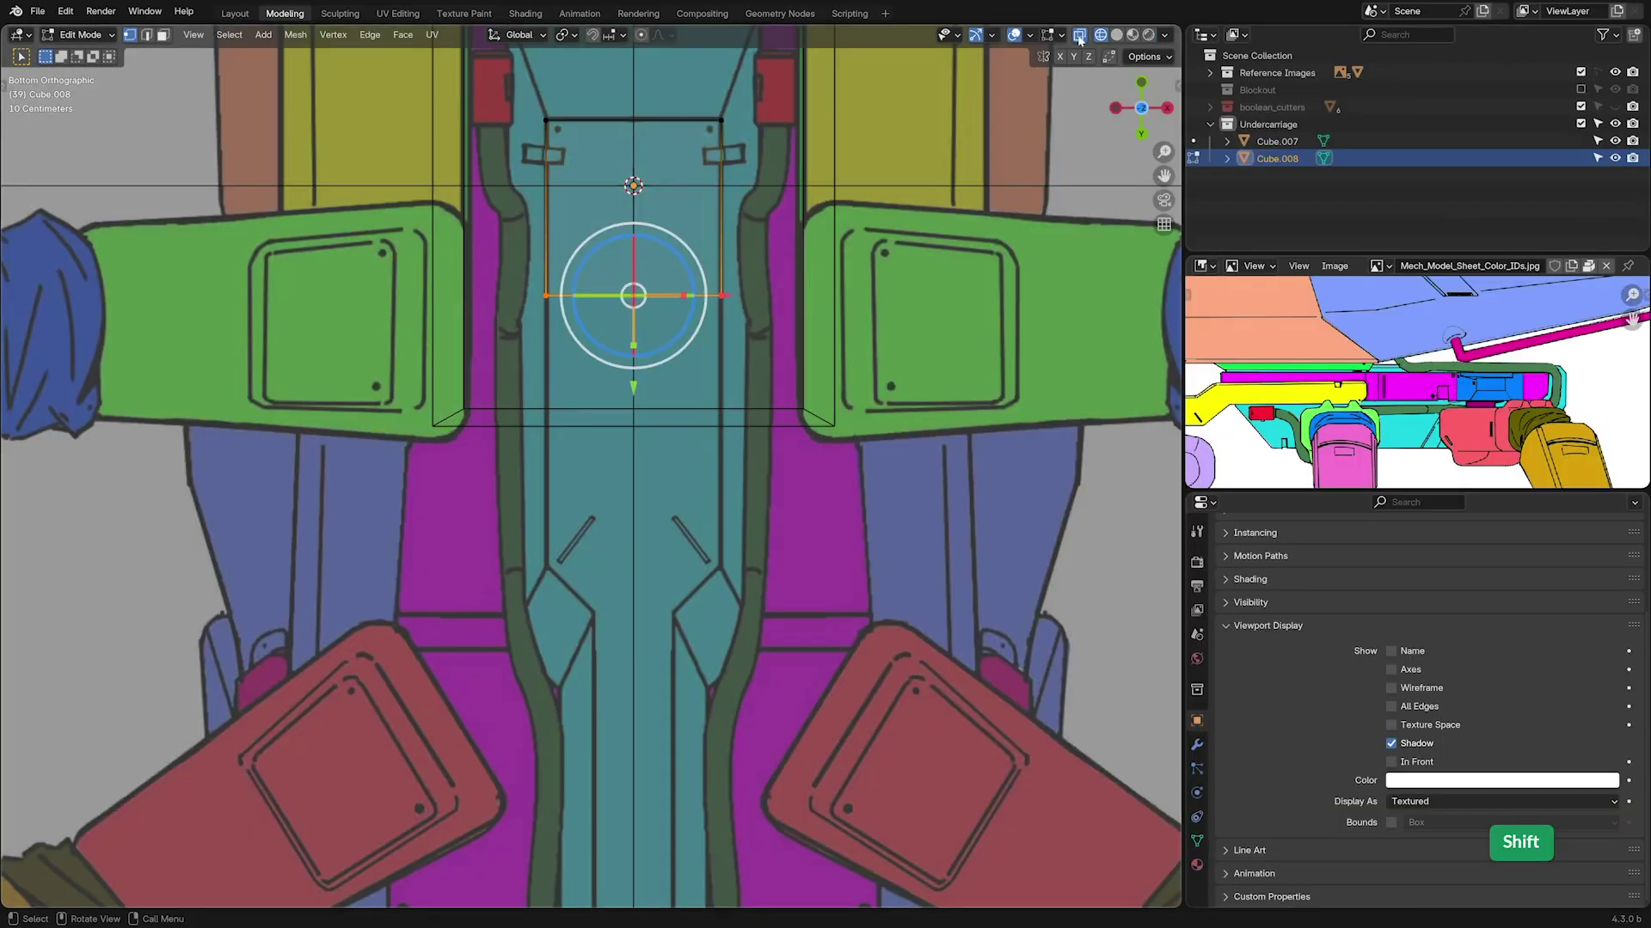
{"action": "left_click_drag", "start_coordinate": [632, 391], "coordinate": [633, 400]}
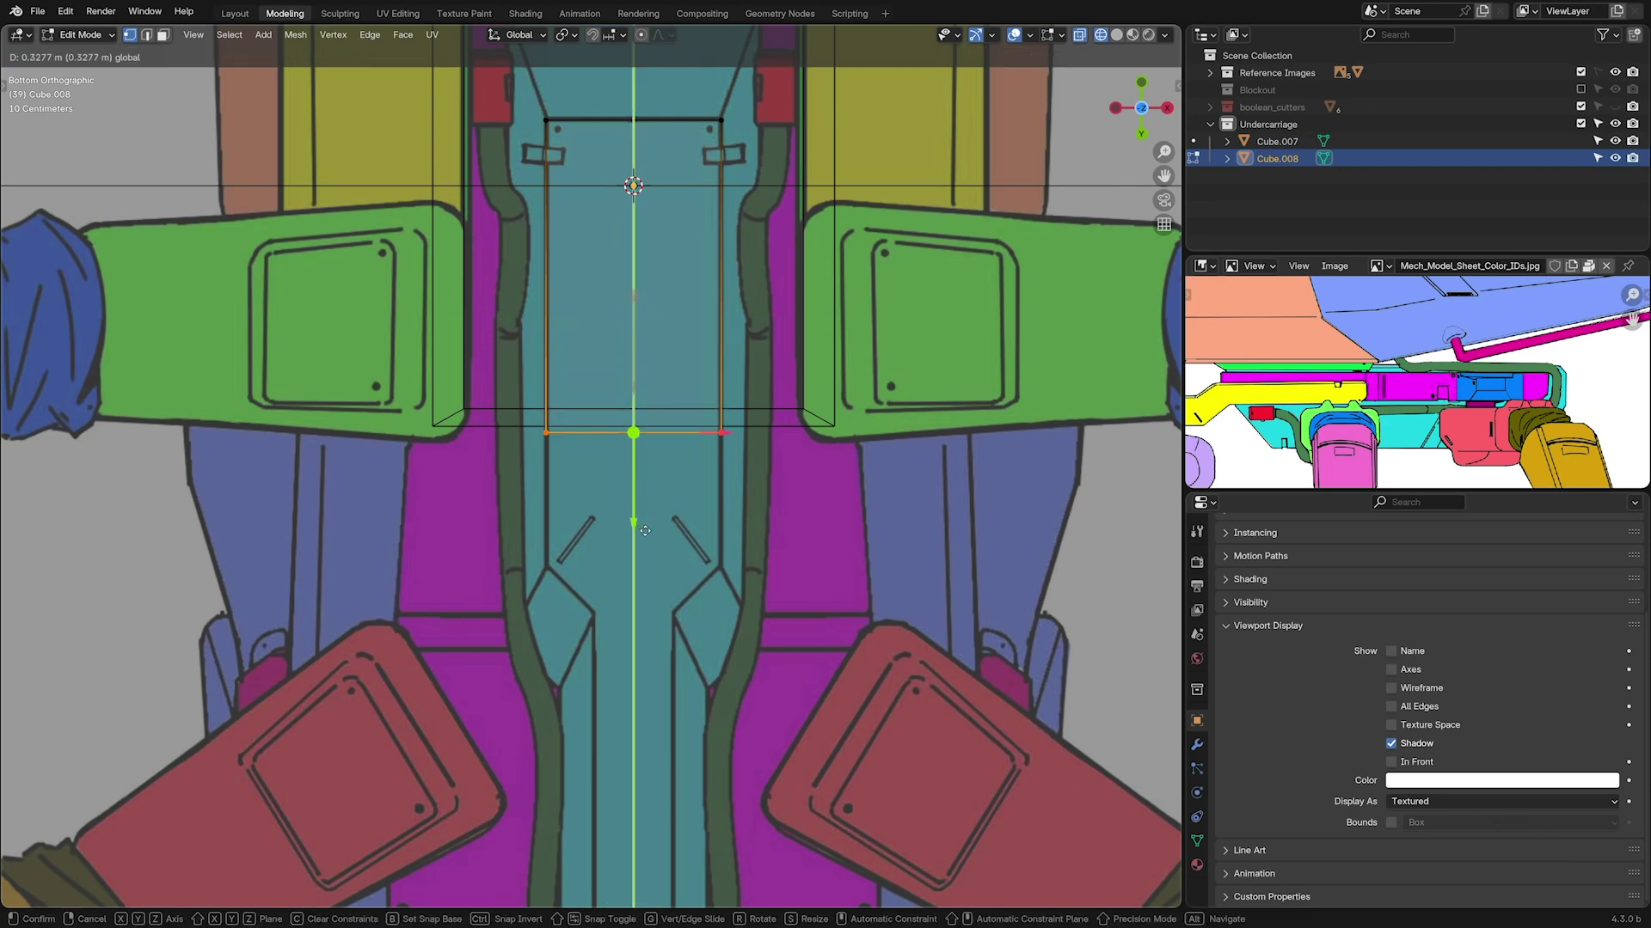
{"action": "left_click_drag", "start_coordinate": [672, 660], "coordinate": [672, 660]}
{"action": "middle_click_drag", "start_coordinate": [737, 605], "coordinate": [737, 371], "text": "shift"}
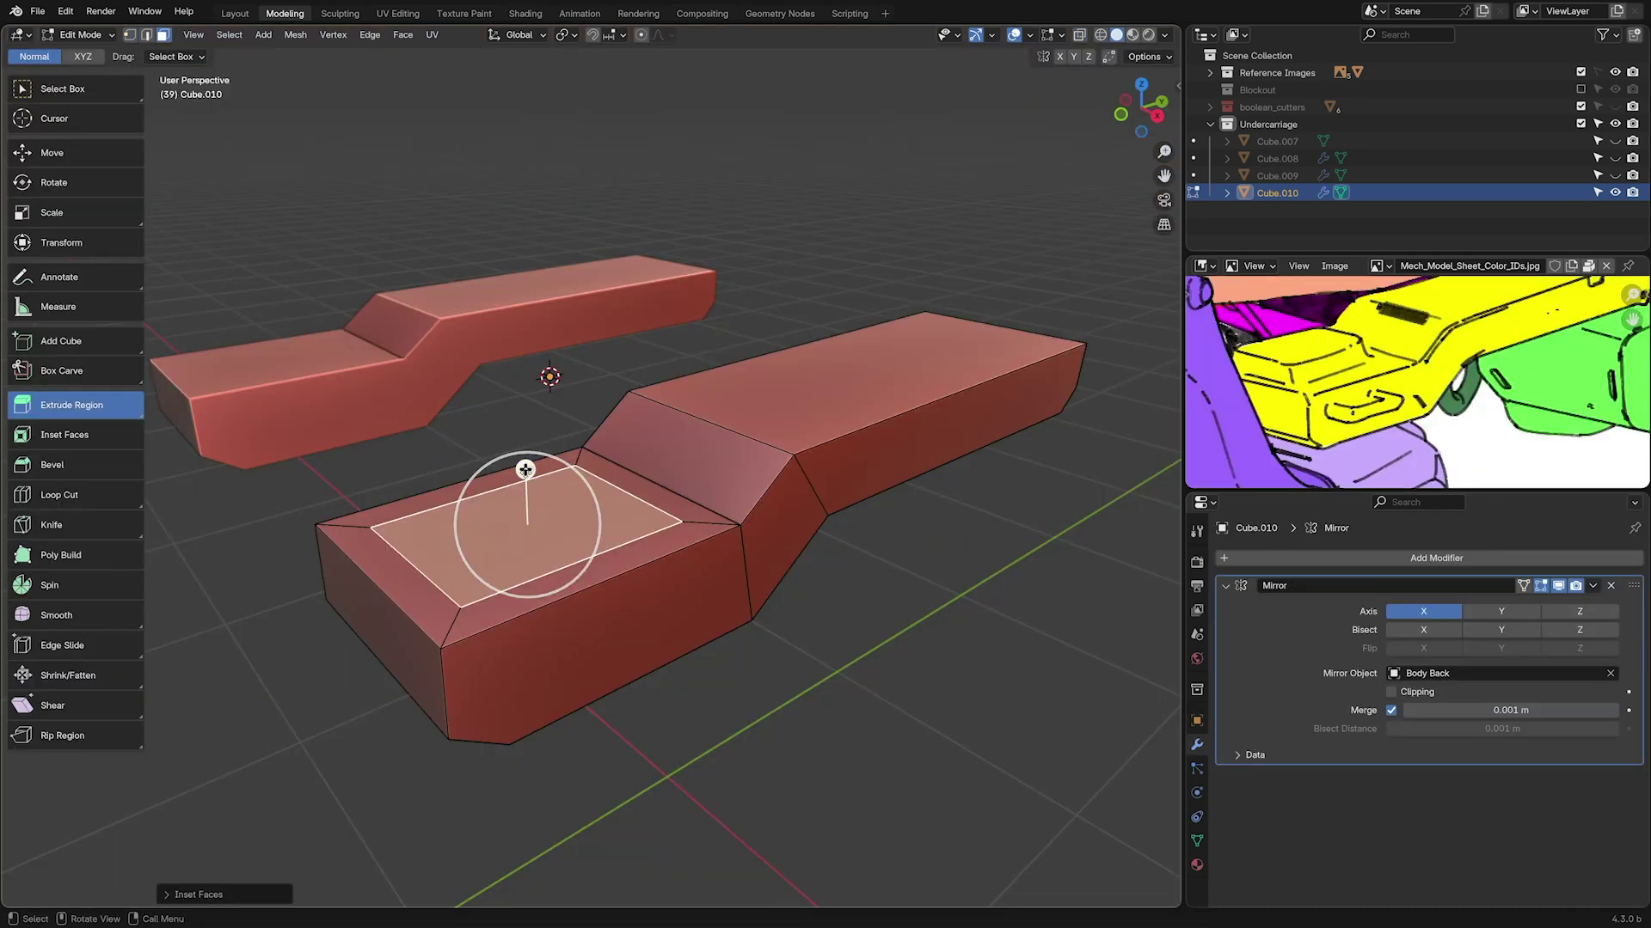
- Extrude the raised box face, bevel Cube.006's edges, and inset Cube.011's front face
{"action": "left_click_drag", "start_coordinate": [526, 556], "coordinate": [531, 421]}
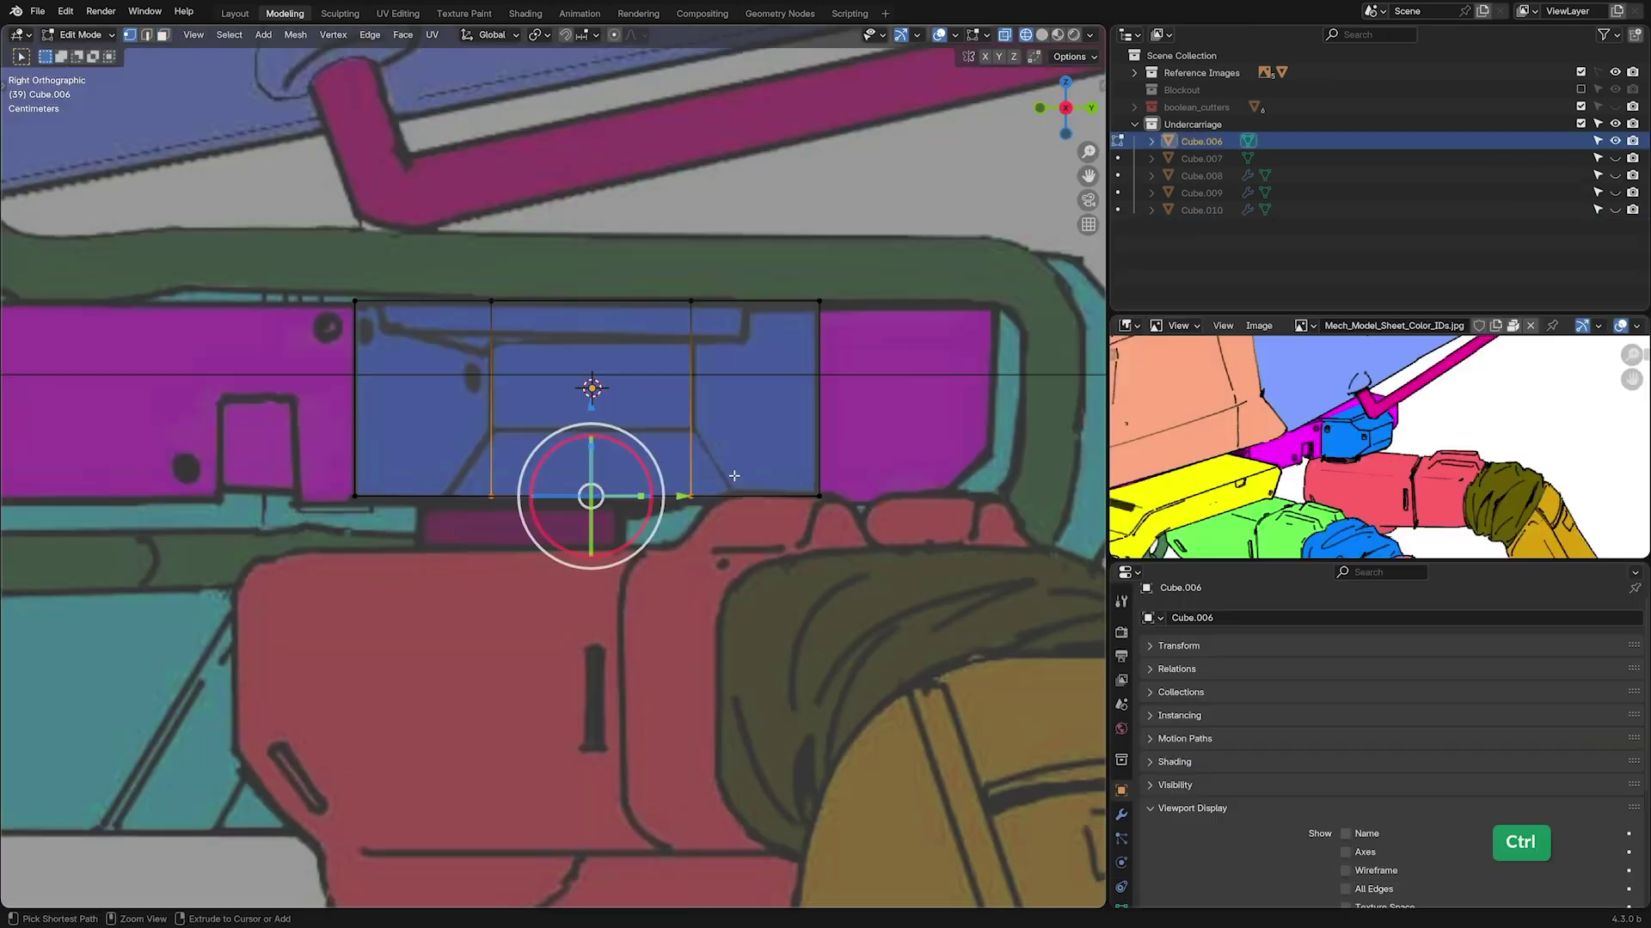
{"action": "key", "text": "ctrl+b"}
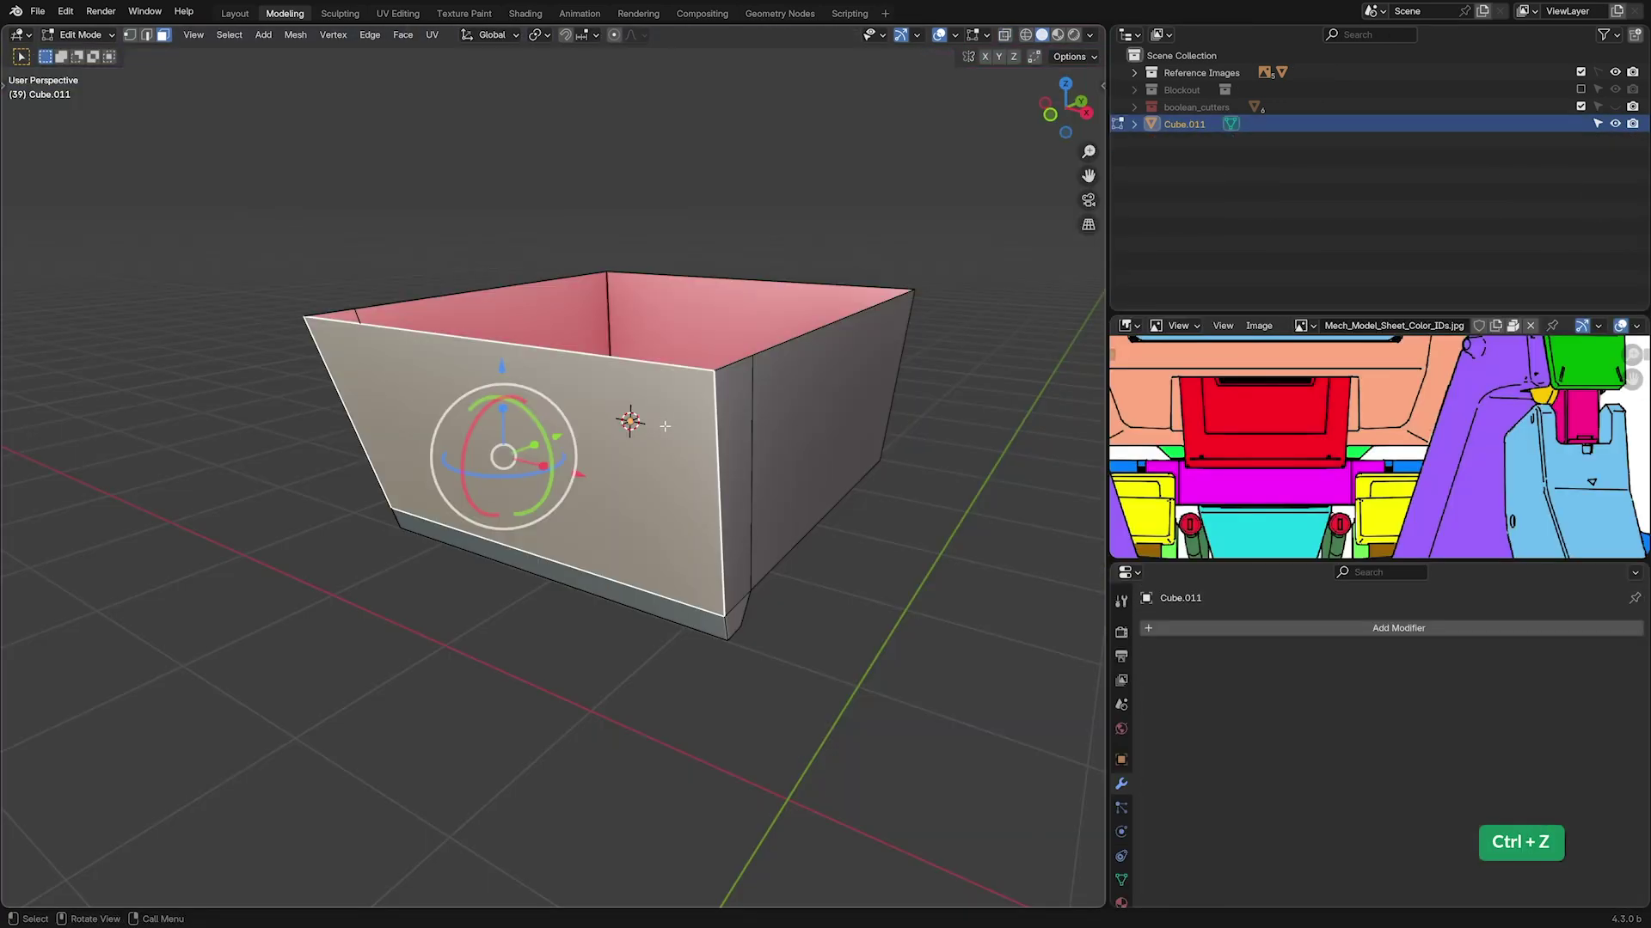
{"action": "key", "text": "i"}
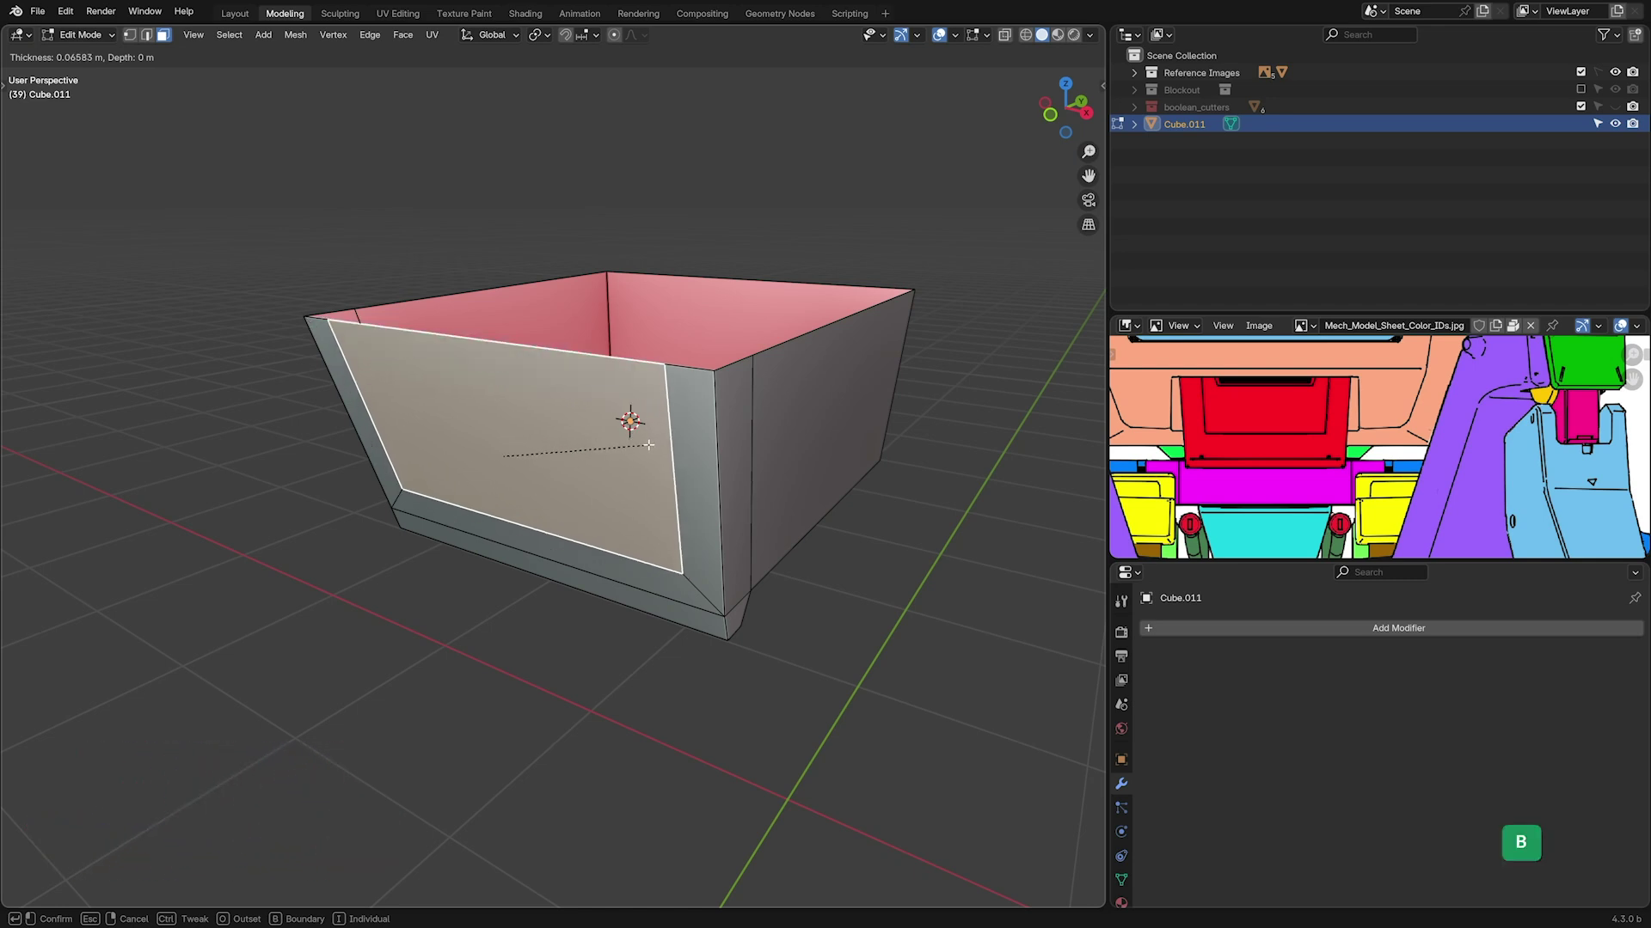
- Set Cube.011's front face inset thickness to about 0.057 m
{"action": "left_click", "coordinate": [608, 467]}
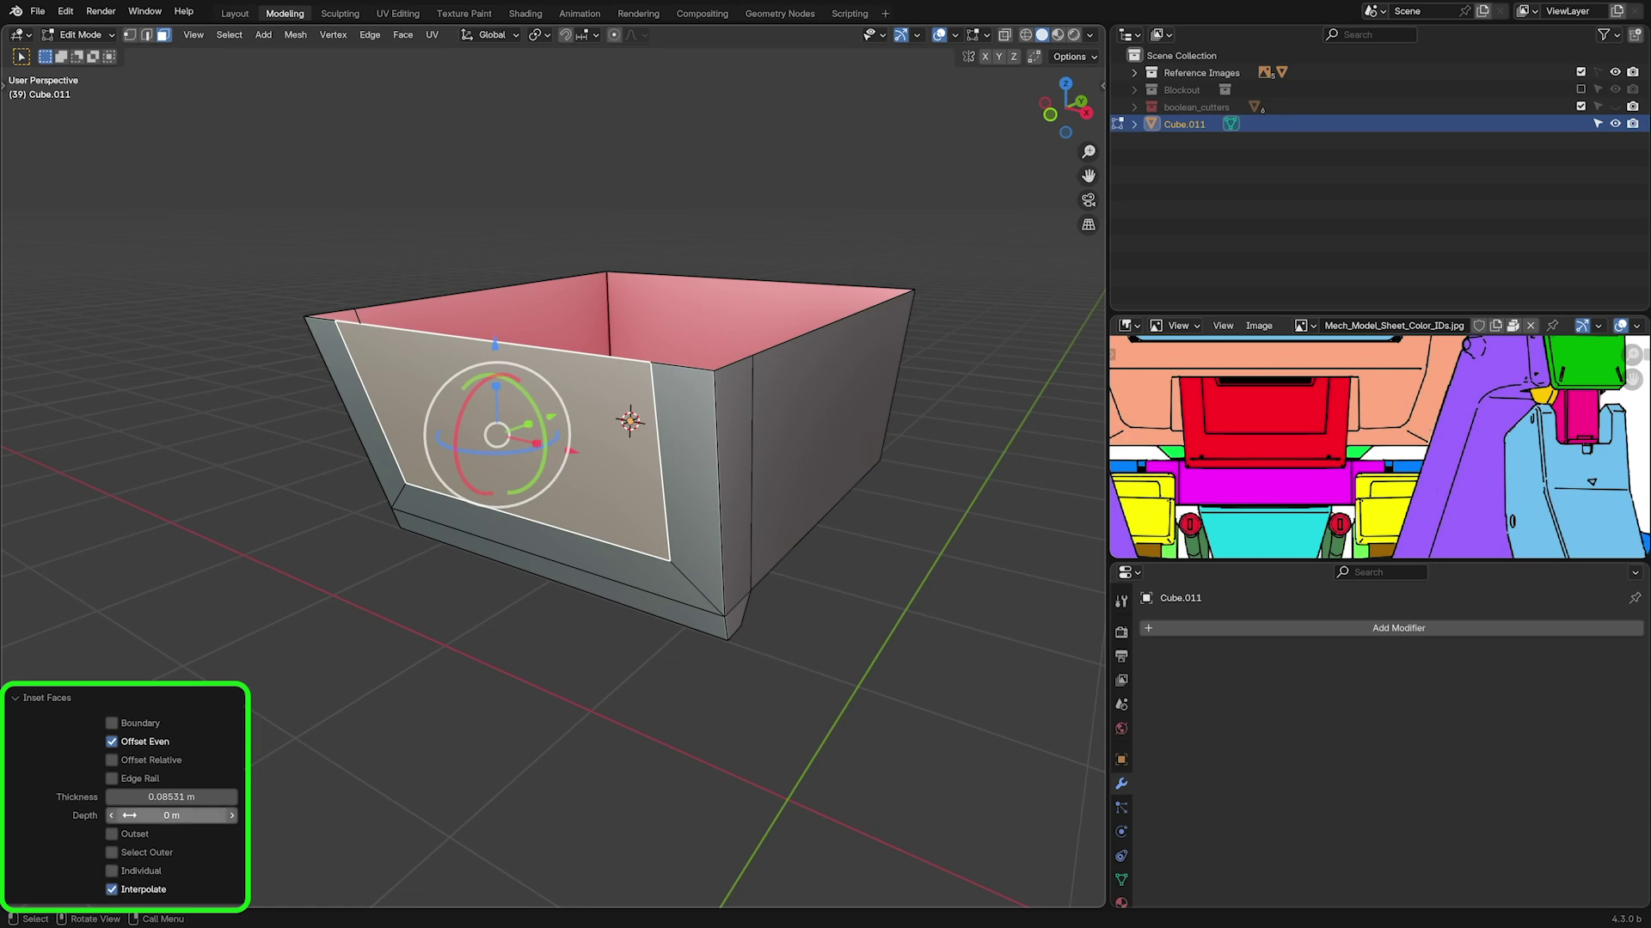
{"action": "left_click", "coordinate": [953, 346]}
{"action": "key", "text": "F9"}
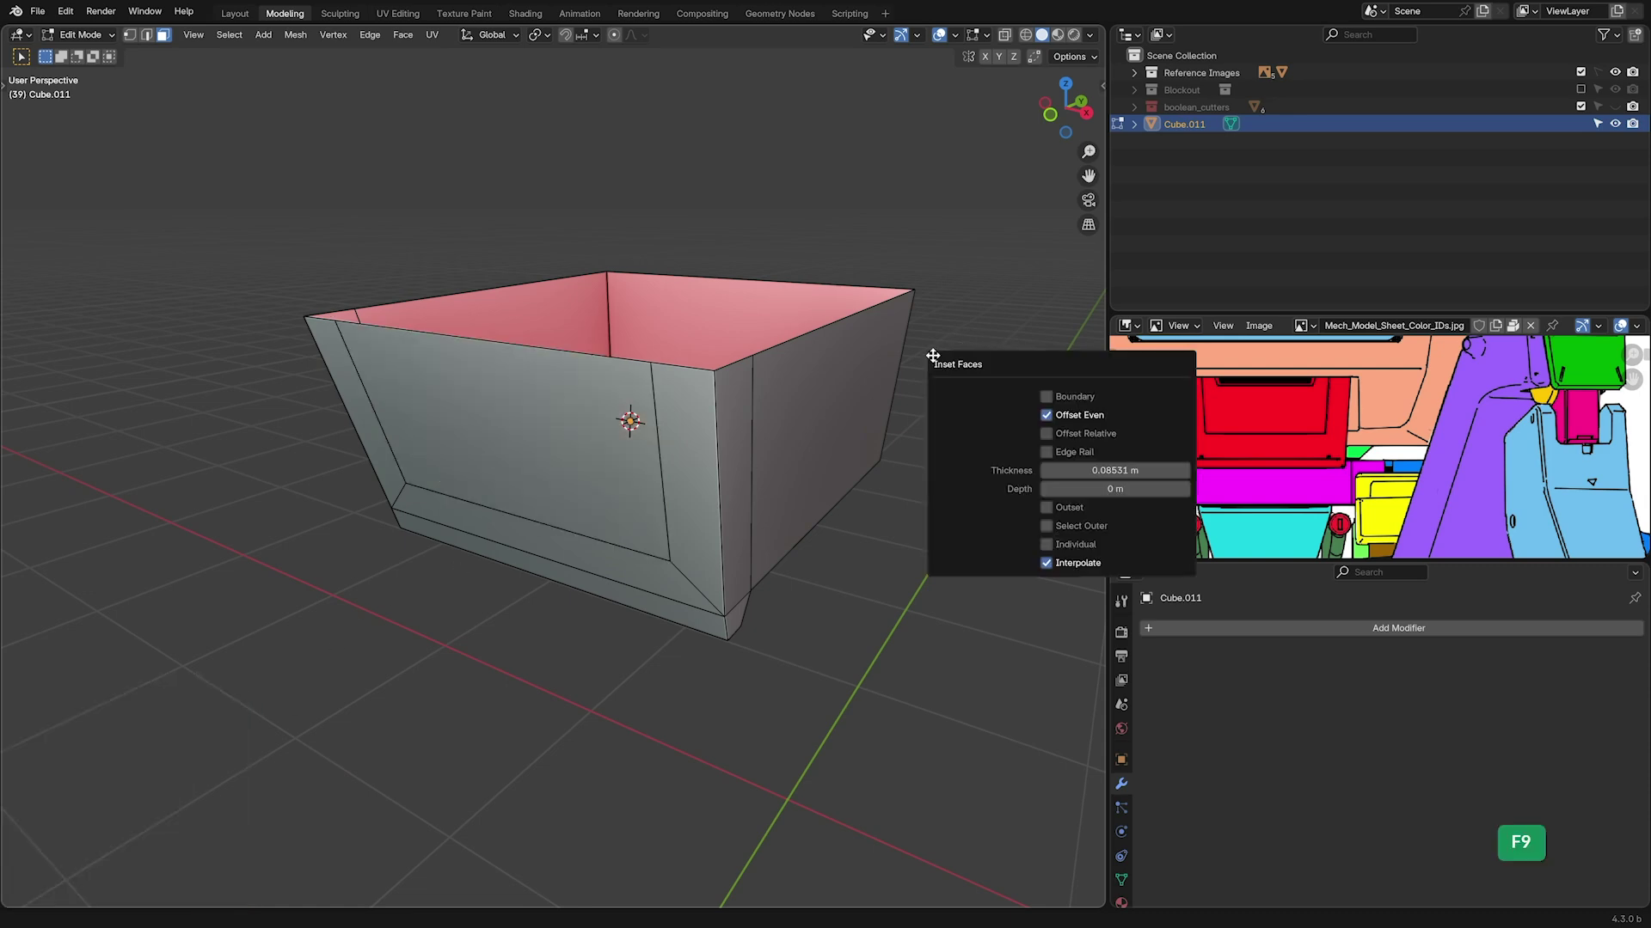
{"action": "left_click_drag", "start_coordinate": [1114, 470], "coordinate": [1053, 470]}
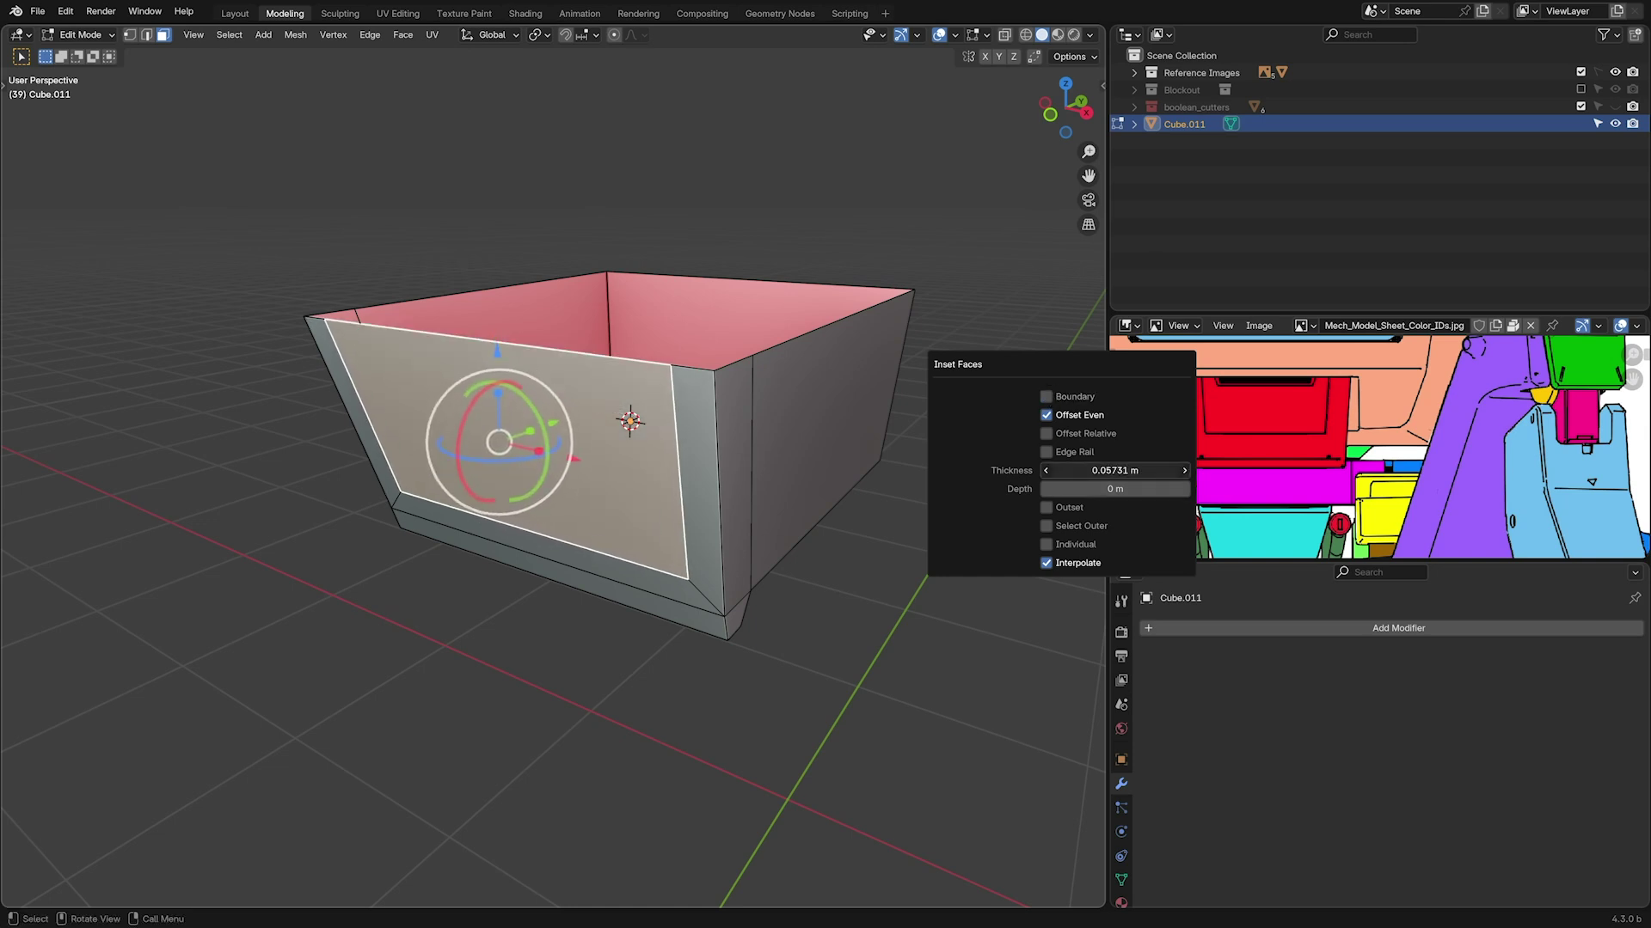
{"action": "key", "text": "0"}
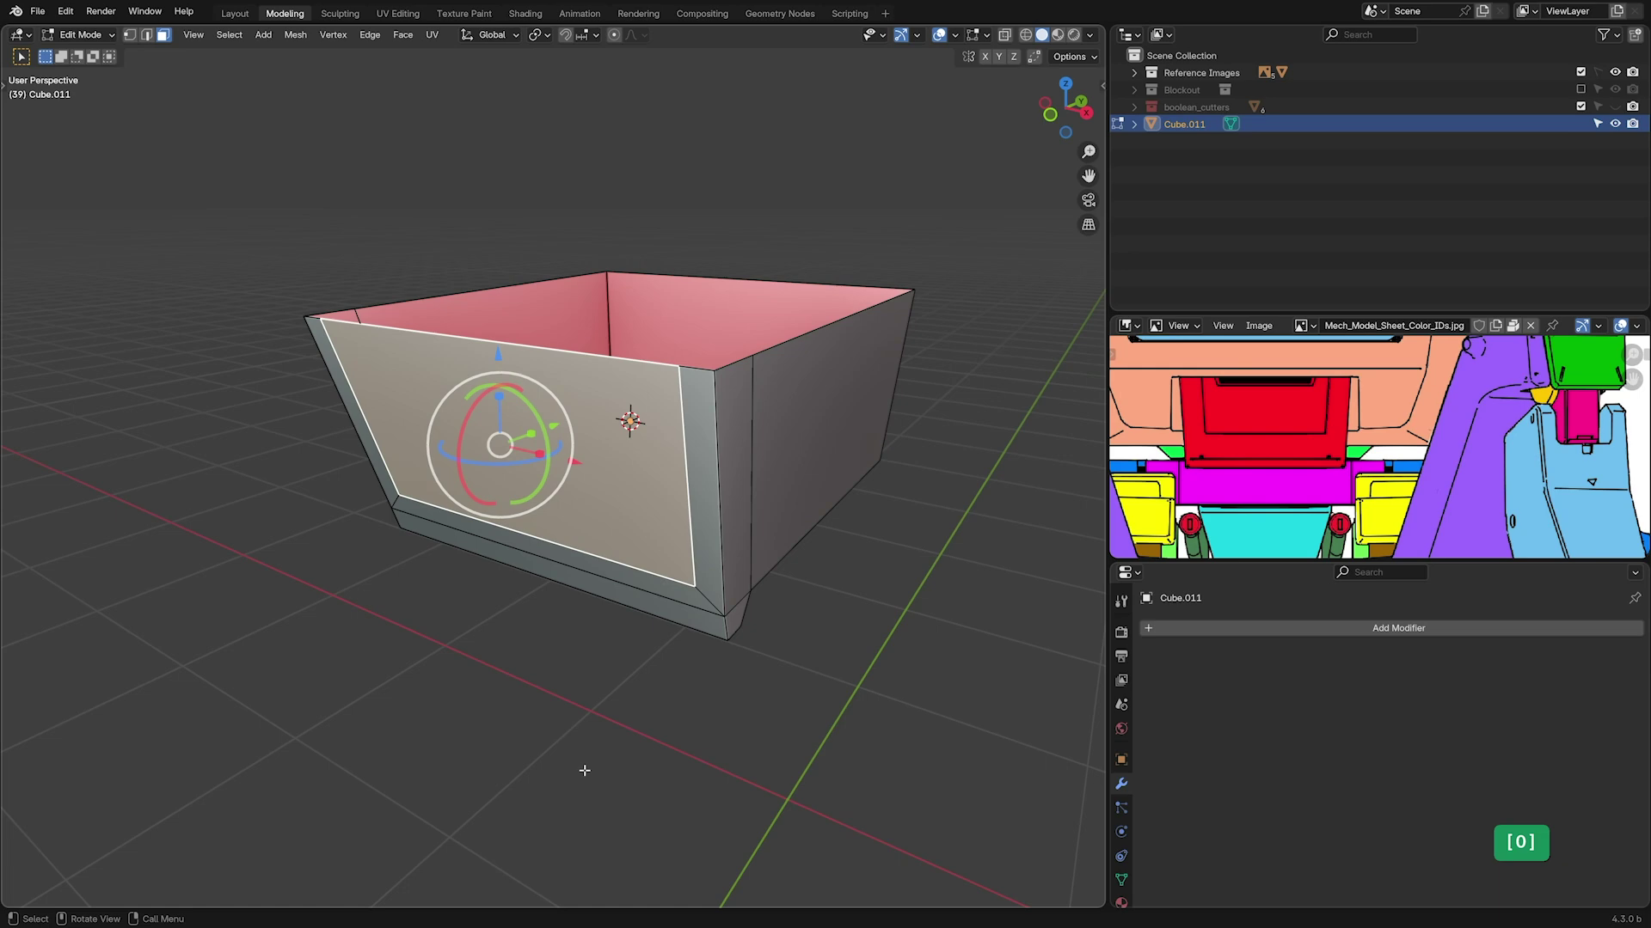
- Extrude the inset face inward to form a recessed panel
{"action": "key", "text": "e"}
{"action": "left_click", "coordinate": [515, 447]}
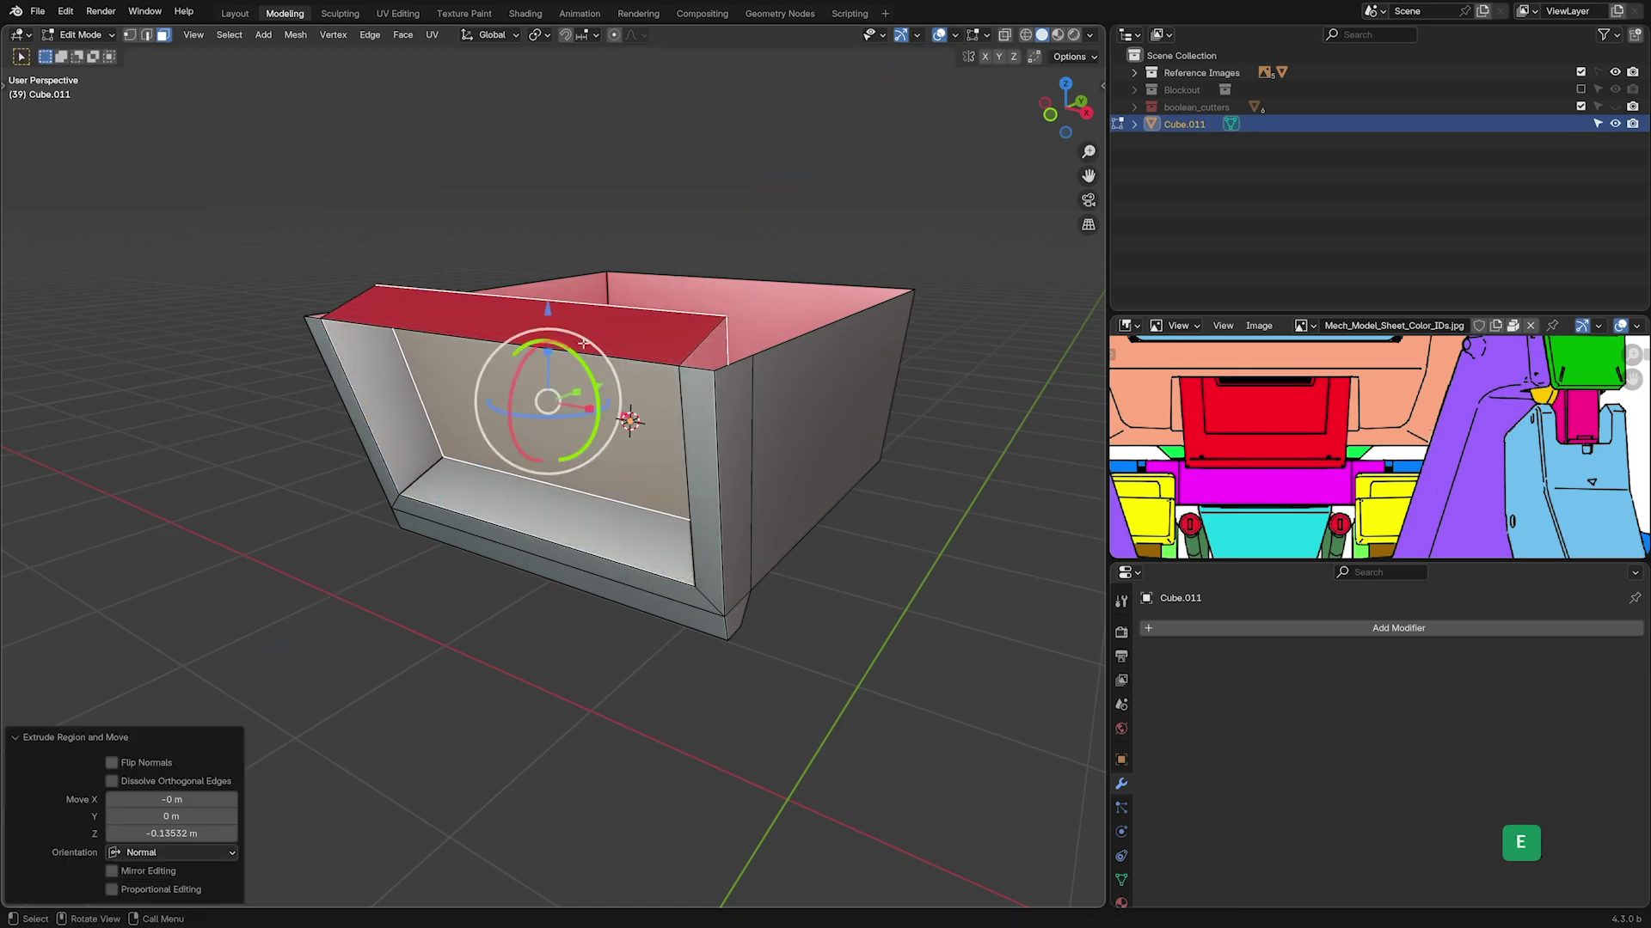
{"action": "left_click", "coordinate": [543, 309]}
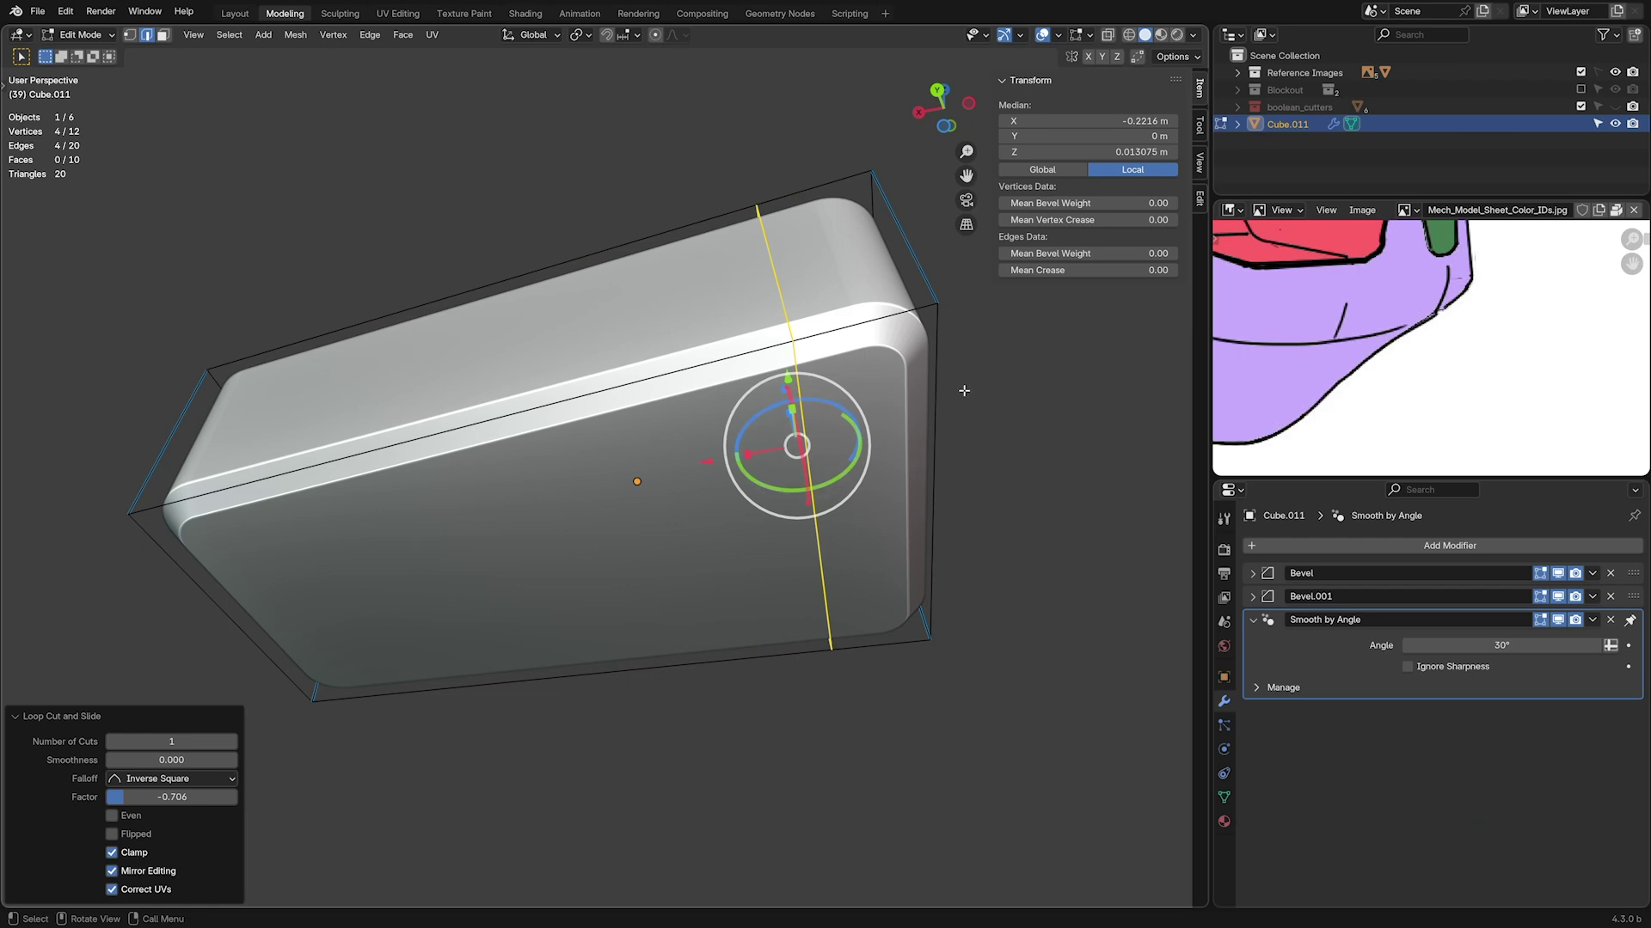
{"action": "middle_click_drag", "start_coordinate": [964, 391], "coordinate": [911, 447]}
- Raise a box shell edge along Z, then undo the vertical move
{"action": "left_click", "coordinate": [895, 459]}
{"action": "key", "text": "g"}
{"action": "key", "text": "z"}
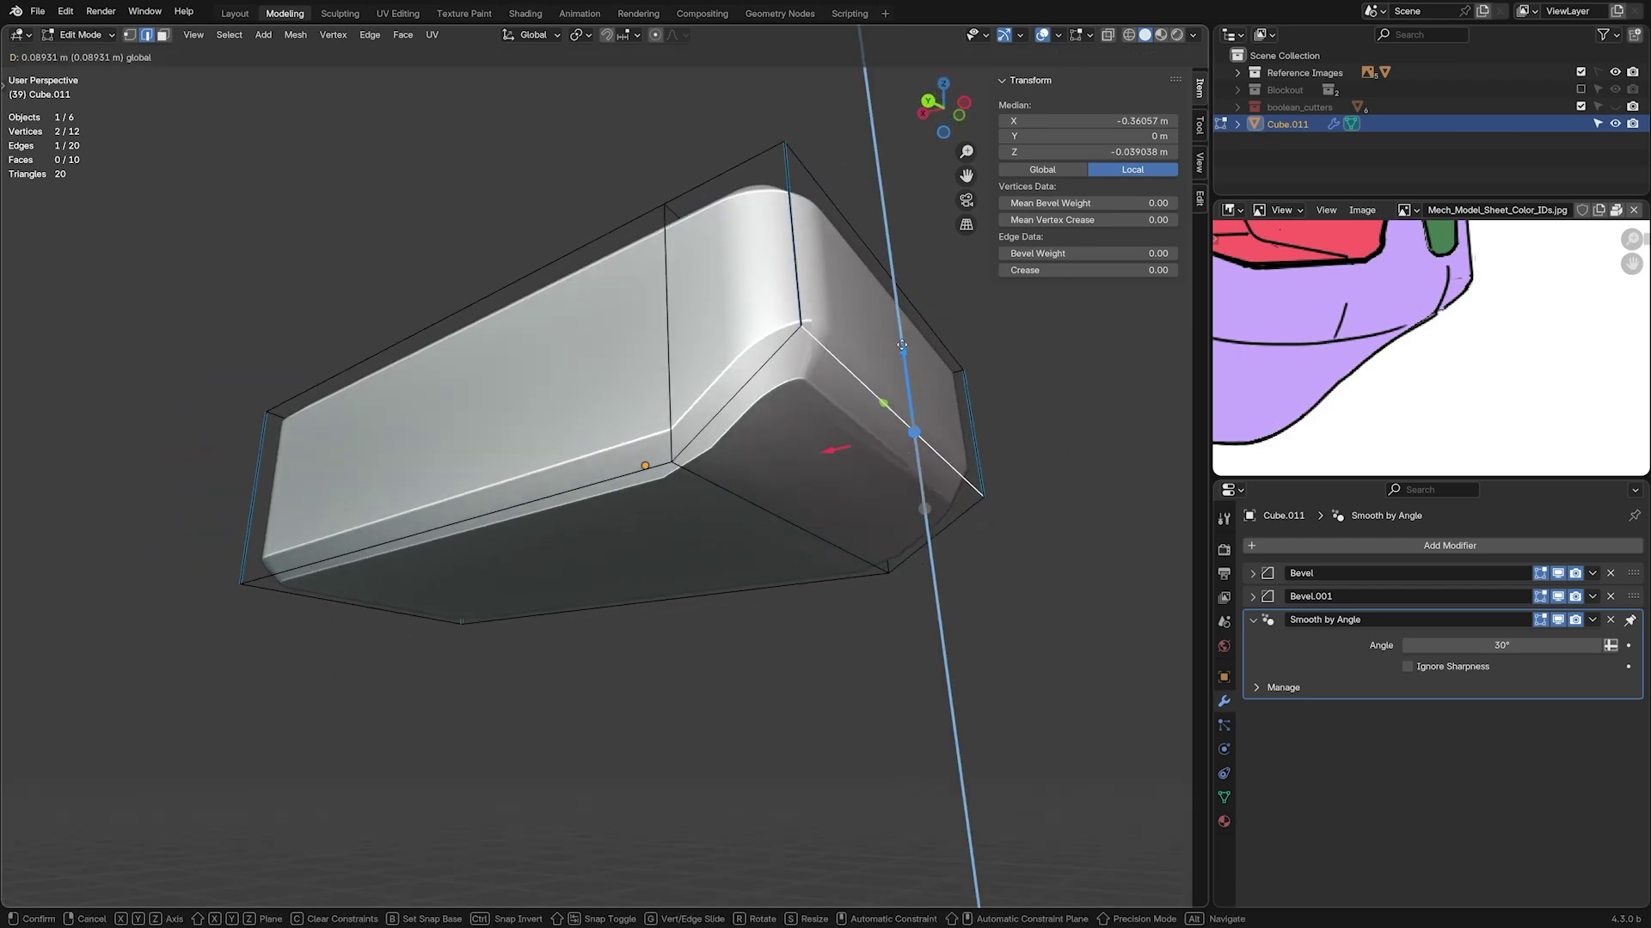
{"action": "left_click", "coordinate": [905, 338]}
{"action": "mouse_move", "coordinate": [920, 439]}
{"action": "middle_mouse_down"}
{"action": "mouse_move", "coordinate": [851, 354]}
{"action": "mouse_move", "coordinate": [951, 442]}
{"action": "middle_mouse_up"}
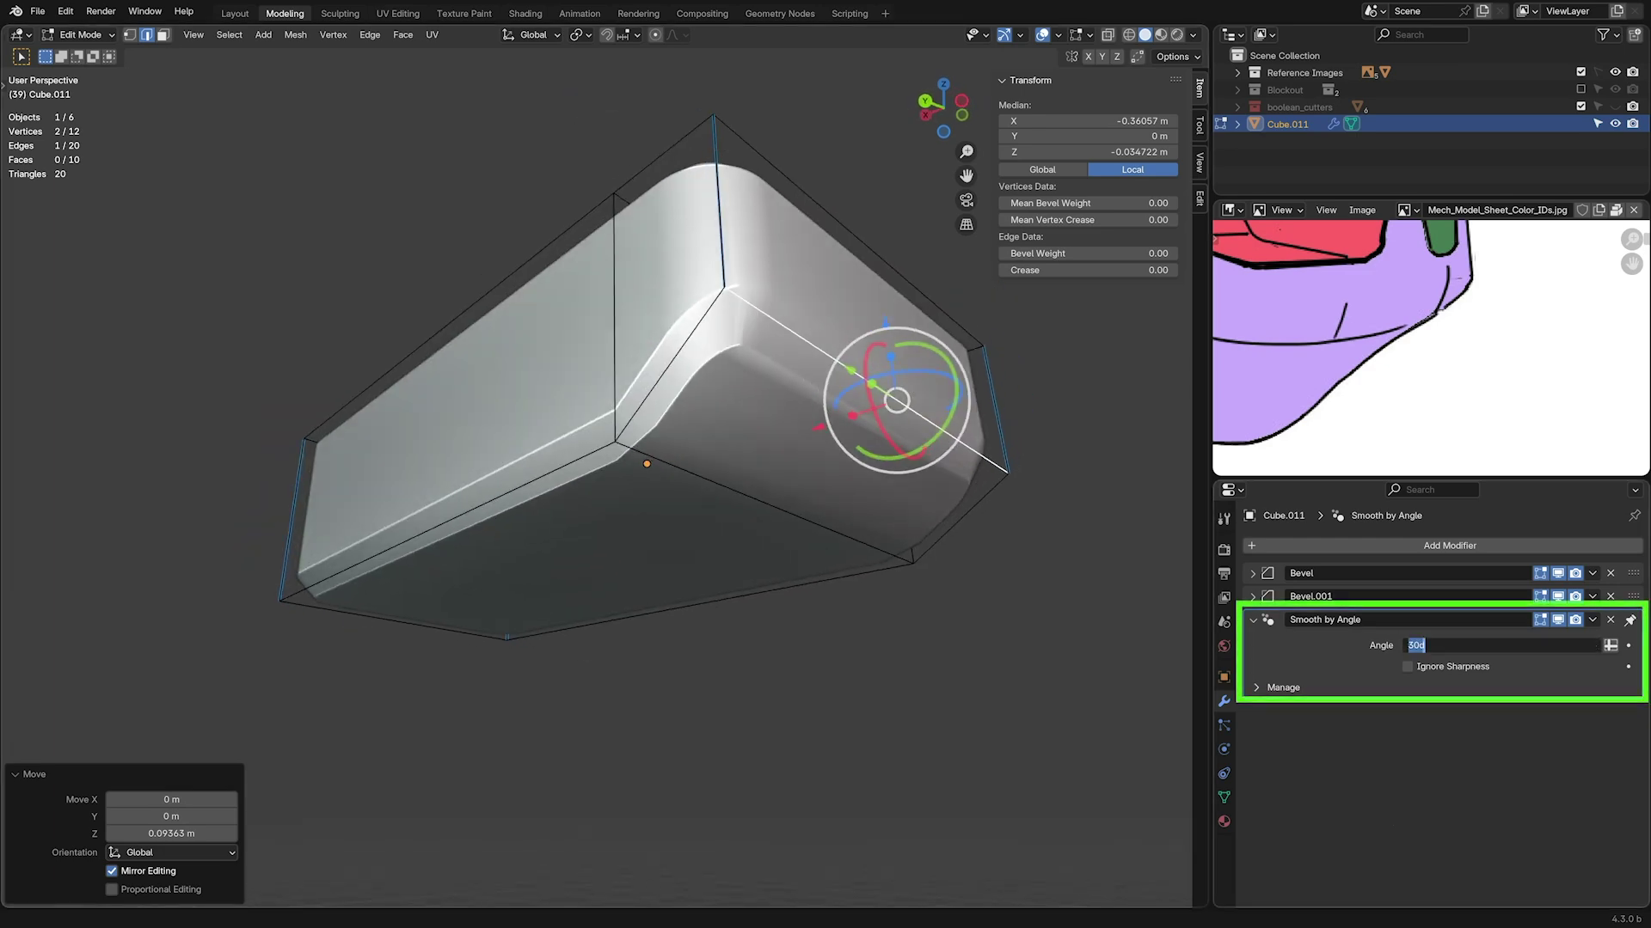
{"action": "middle_click_drag", "start_coordinate": [878, 523], "coordinate": [717, 555]}
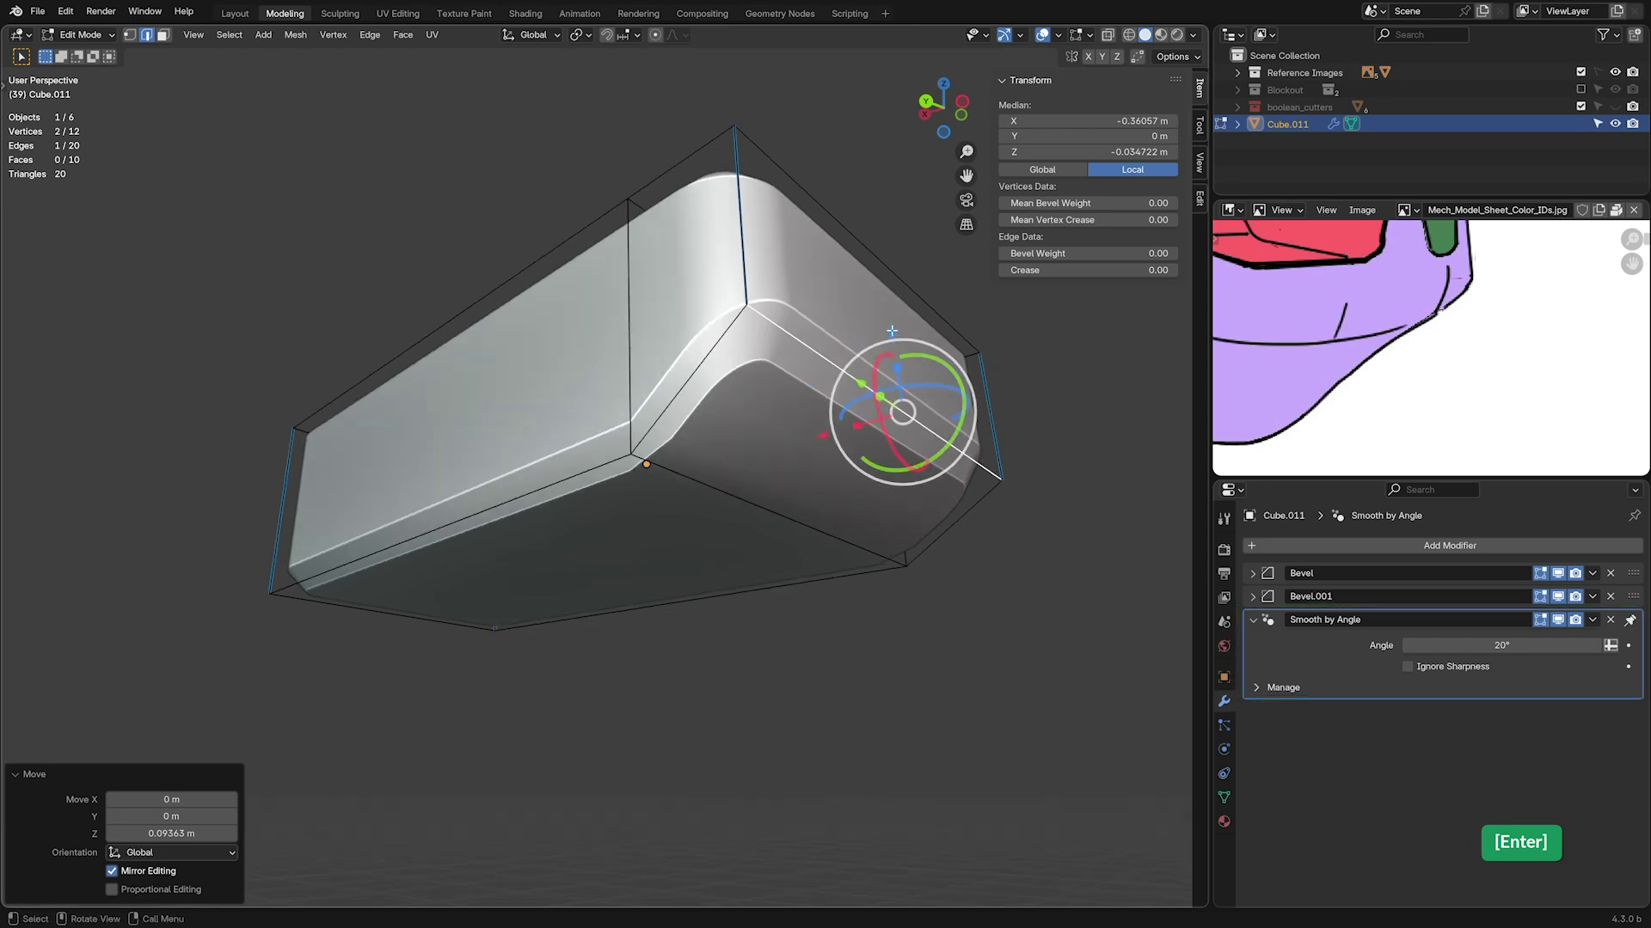
{"action": "key", "text": "ctrl+z"}
- Nudge the lower edge along X with a fine adjustment and return to Object Mode
{"action": "key", "text": "g"}
{"action": "key", "text": "x"}
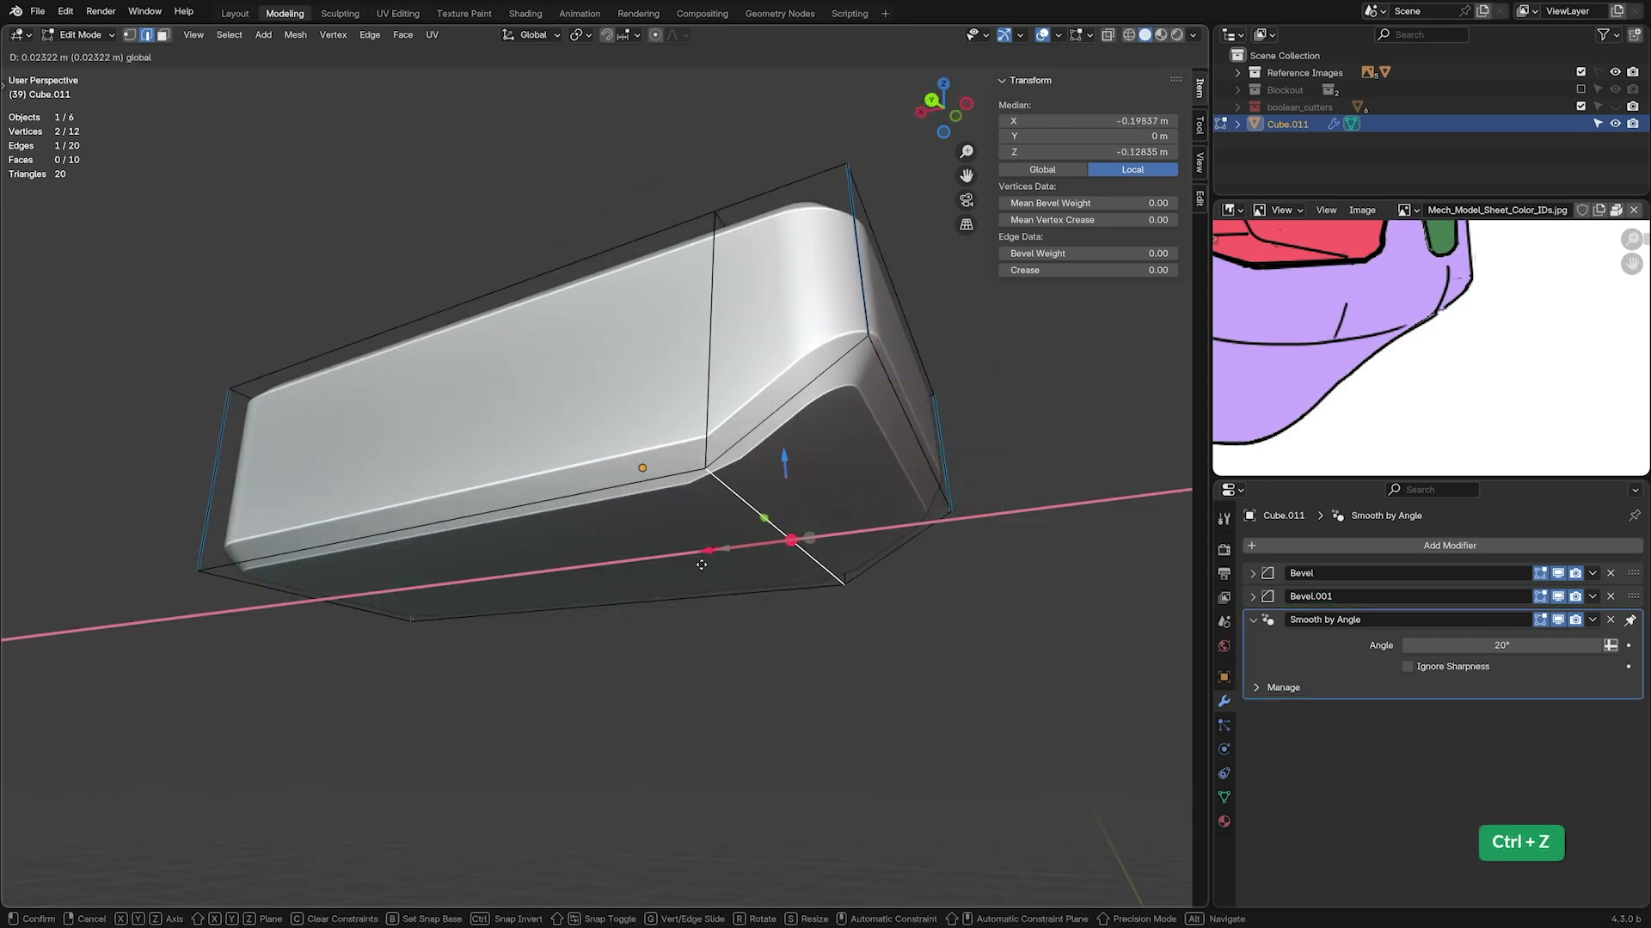
{"action": "left_click", "coordinate": [696, 567]}
{"action": "scroll", "coordinate": [859, 584], "scroll_direction": "up", "scroll_amount": 3}
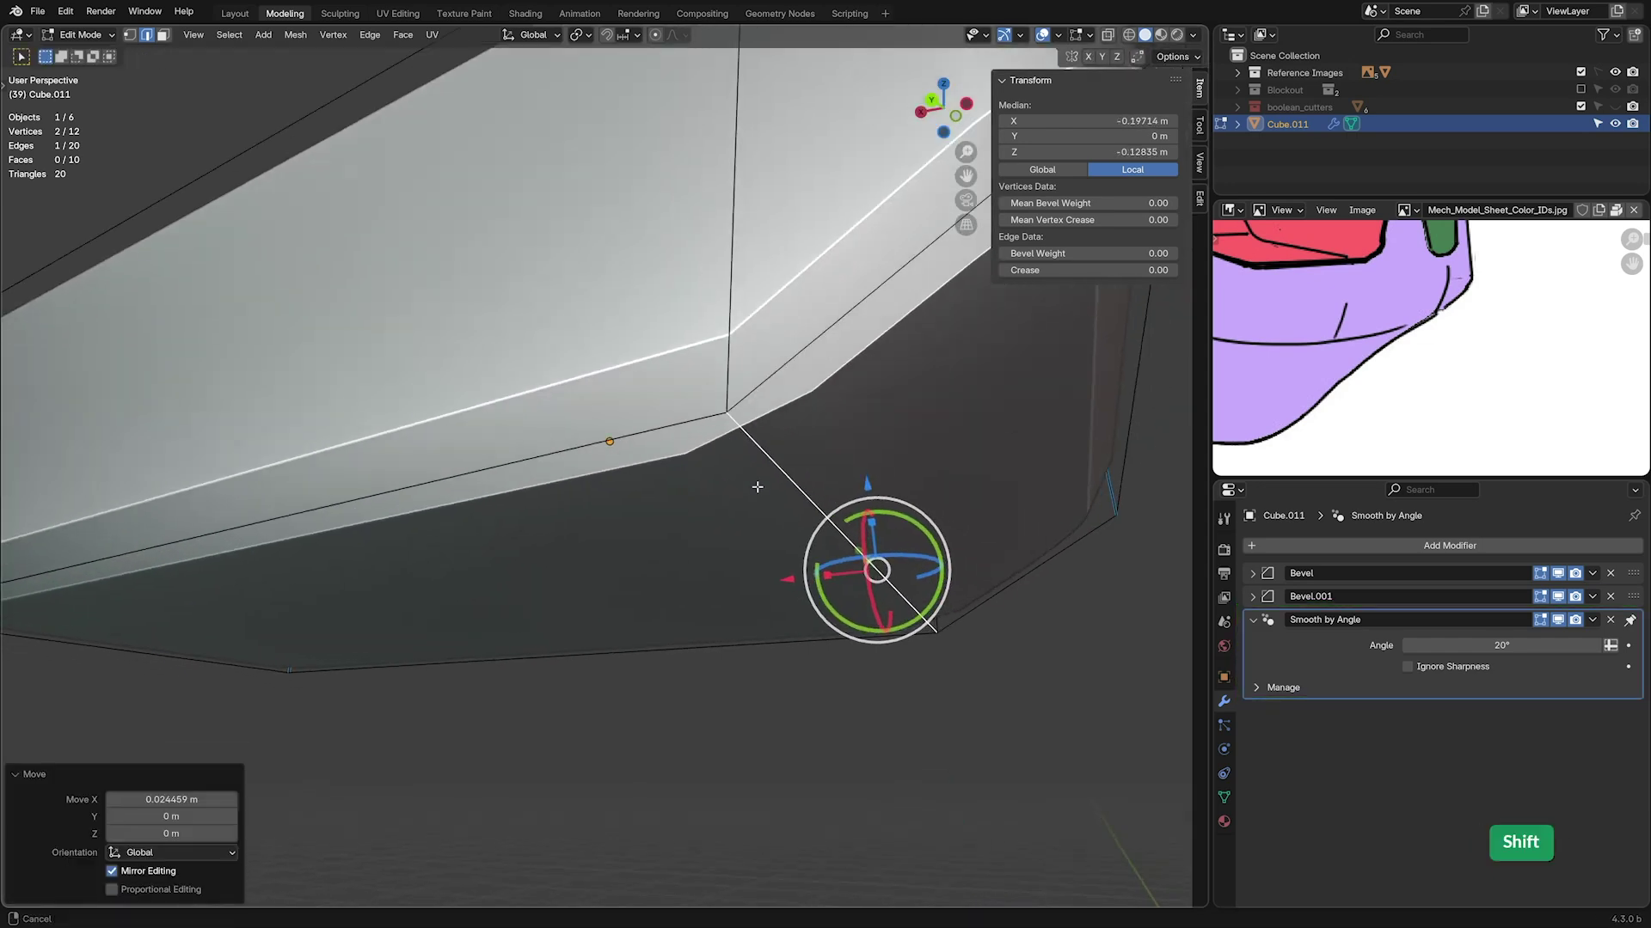
{"action": "key", "text": "g"}
{"action": "key", "text": "x"}
{"action": "left_click", "coordinate": [776, 579]}
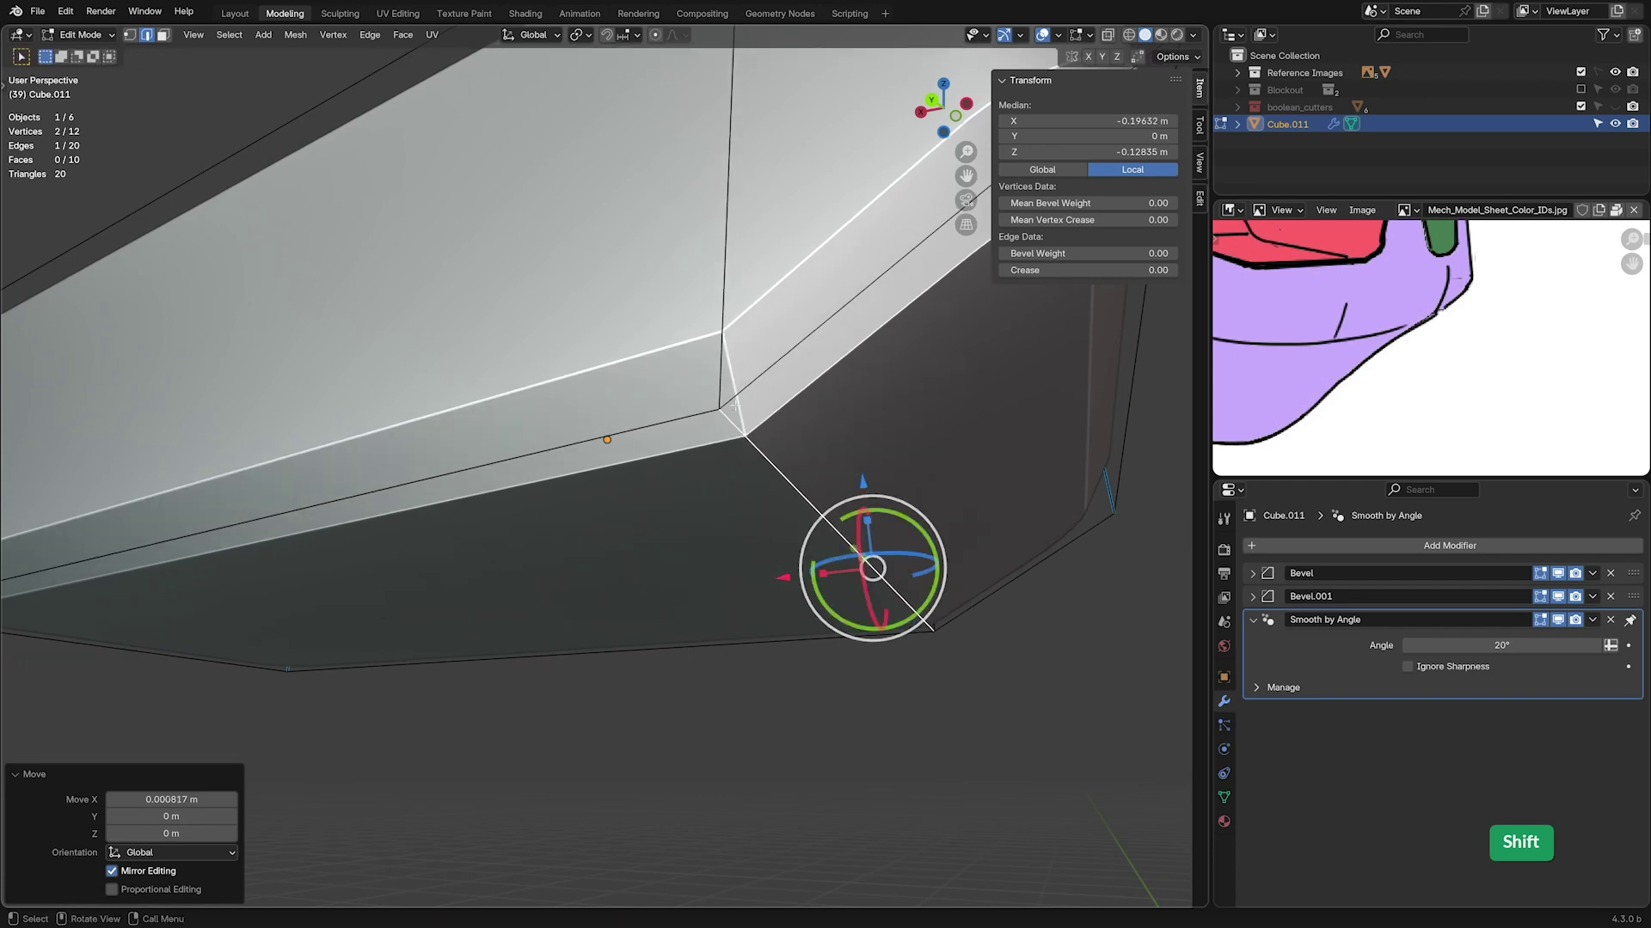
{"action": "scroll", "coordinate": [792, 546], "scroll_direction": "down", "scroll_amount": 4}
{"action": "key", "text": "Tab"}
{"action": "middle_click_drag", "start_coordinate": [792, 547], "coordinate": [556, 556]}
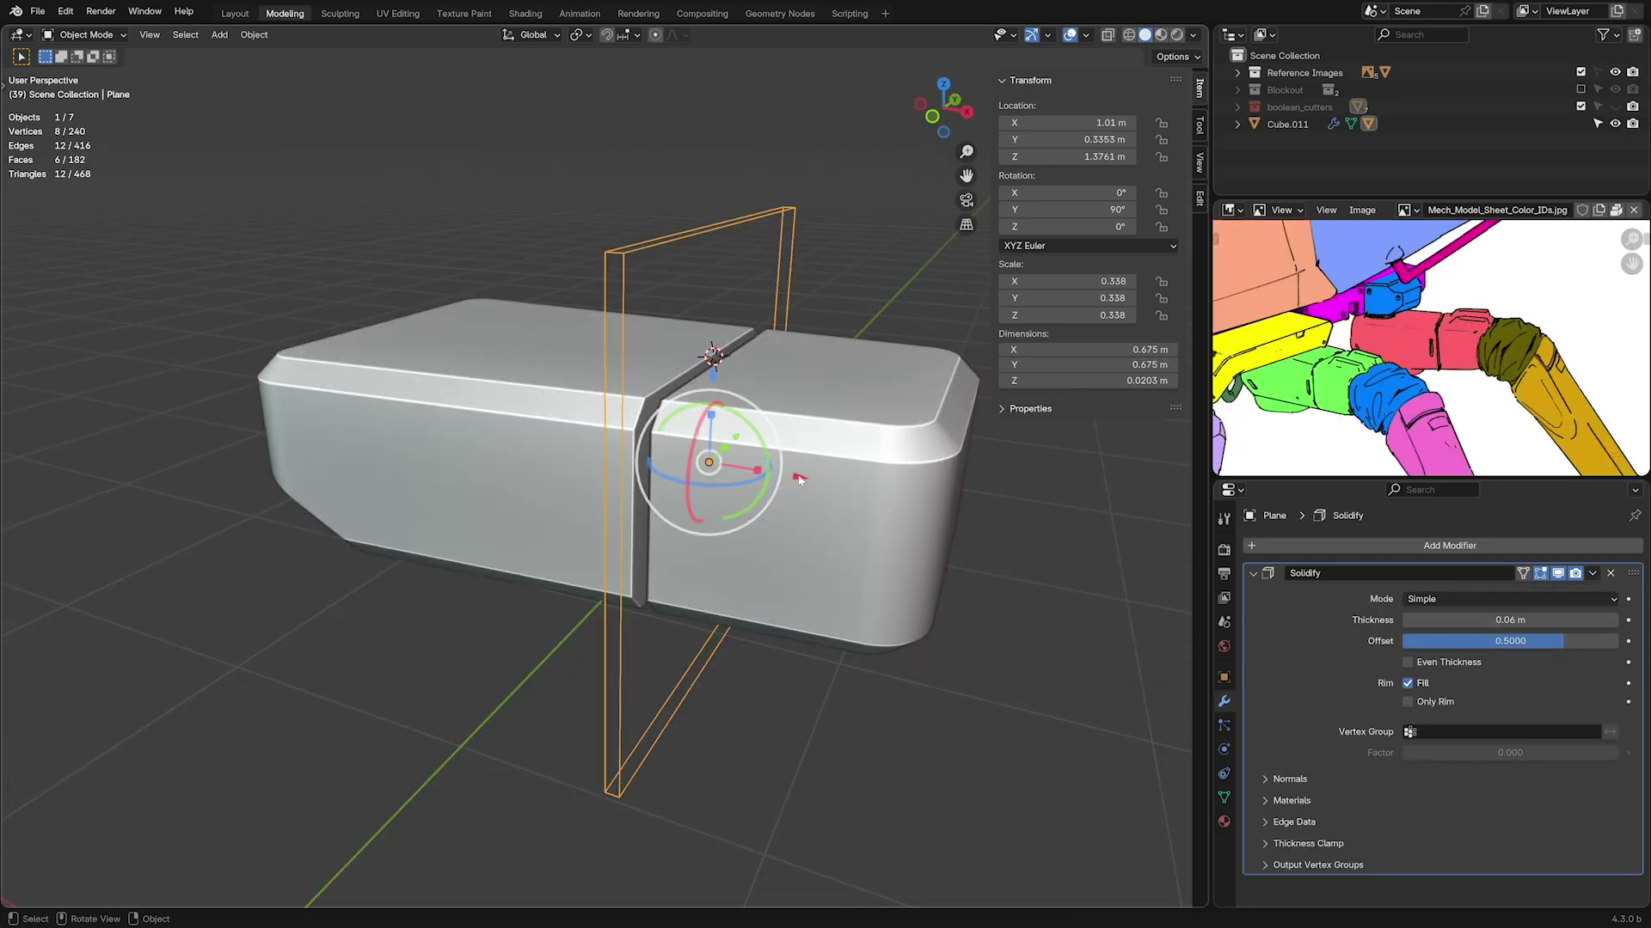
- Slide the cutter plane along X and wrinkle the cylinder with the cloth Pose brush
{"action": "key", "text": "g"}
{"action": "key", "text": "x"}
{"action": "key", "text": "Return"}
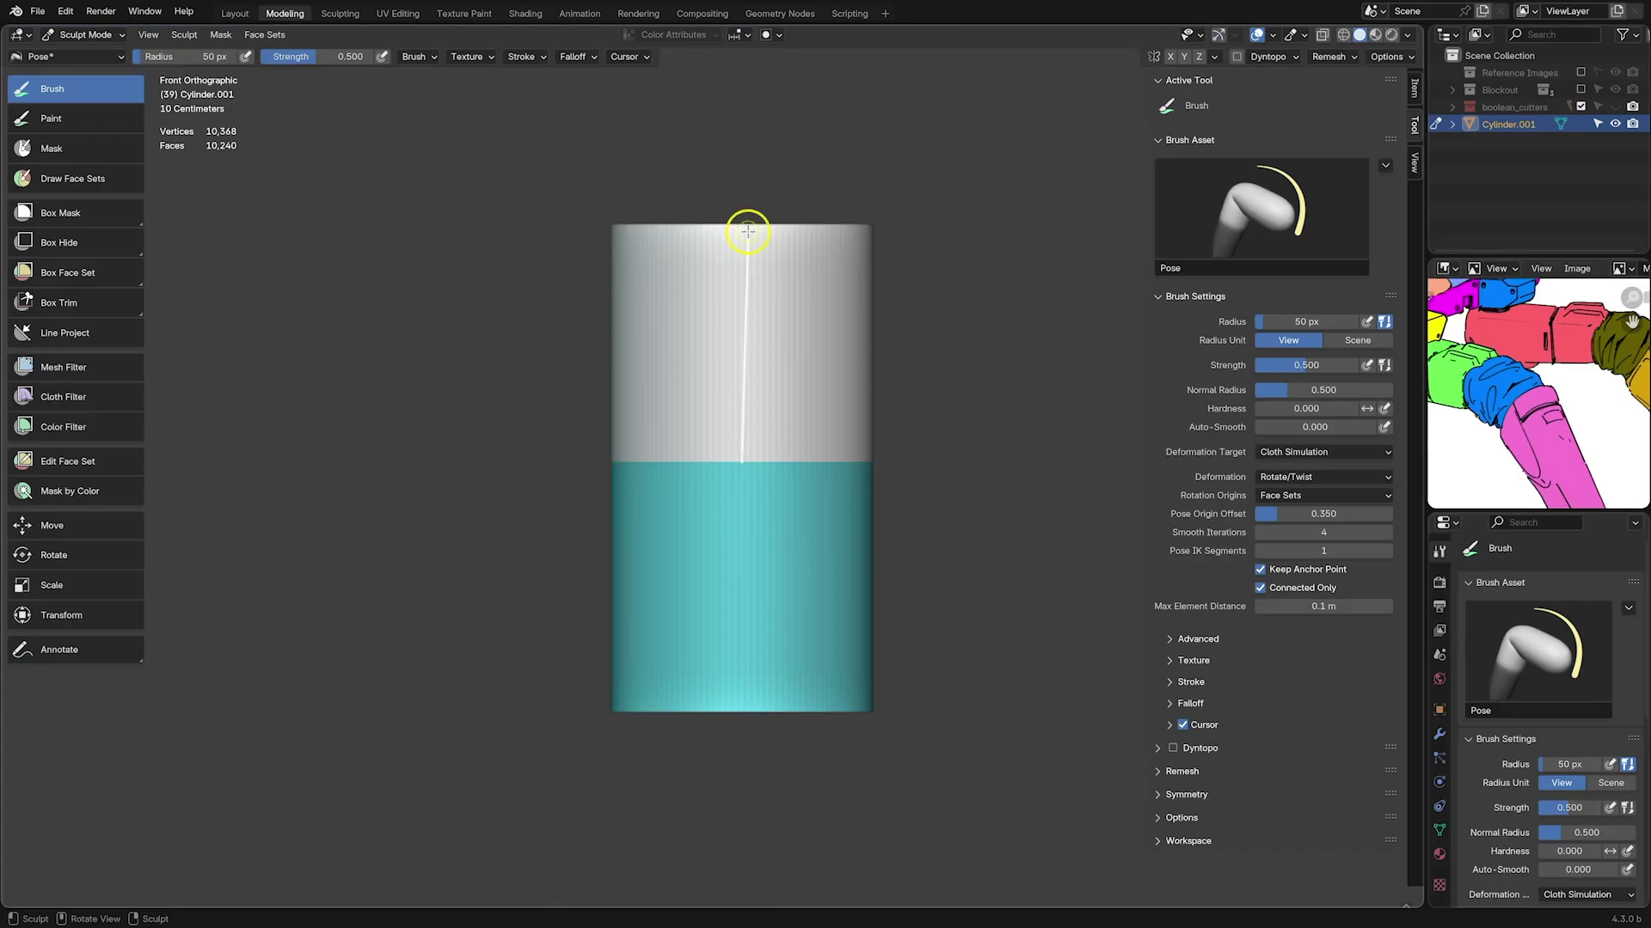
{"action": "mouse_move", "coordinate": [750, 230]}
{"action": "left_mouse_down"}
{"action": "mouse_move", "coordinate": [796, 213]}
{"action": "mouse_move", "coordinate": [803, 227]}
{"action": "left_mouse_up"}
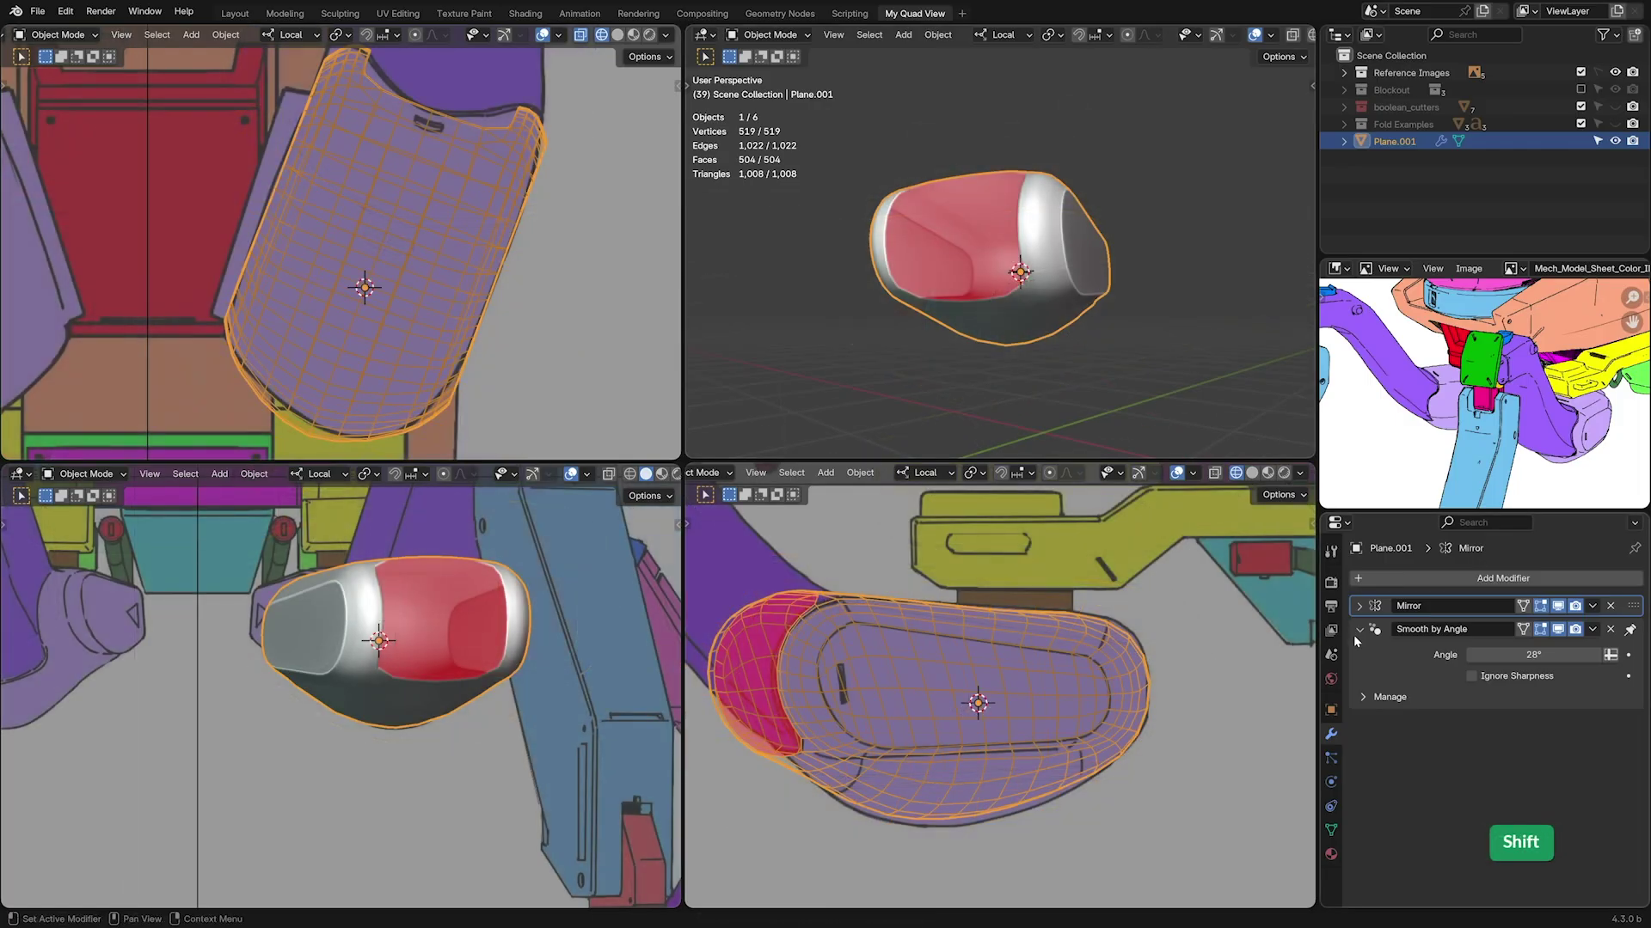
- Add a Solidify modifier to the curved shell and toggle its viewport display
{"action": "key", "text": "shift+a"}
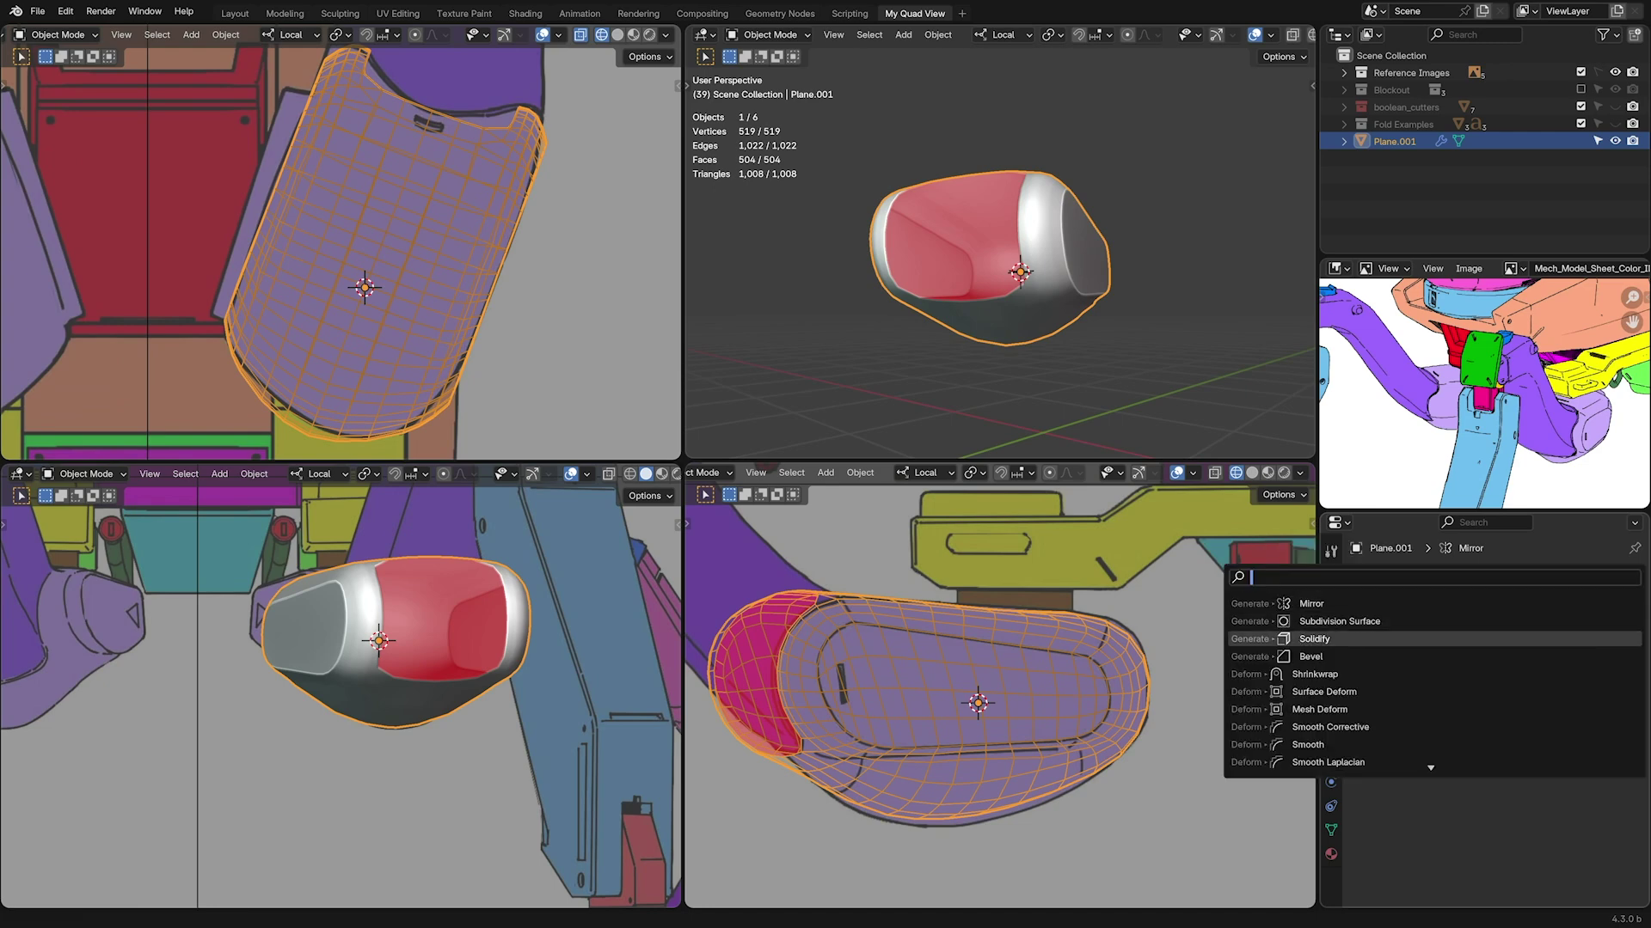
{"action": "key", "text": "Return"}
{"action": "middle_click_drag", "start_coordinate": [989, 283], "coordinate": [1034, 286]}
{"action": "left_click", "coordinate": [1557, 630]}
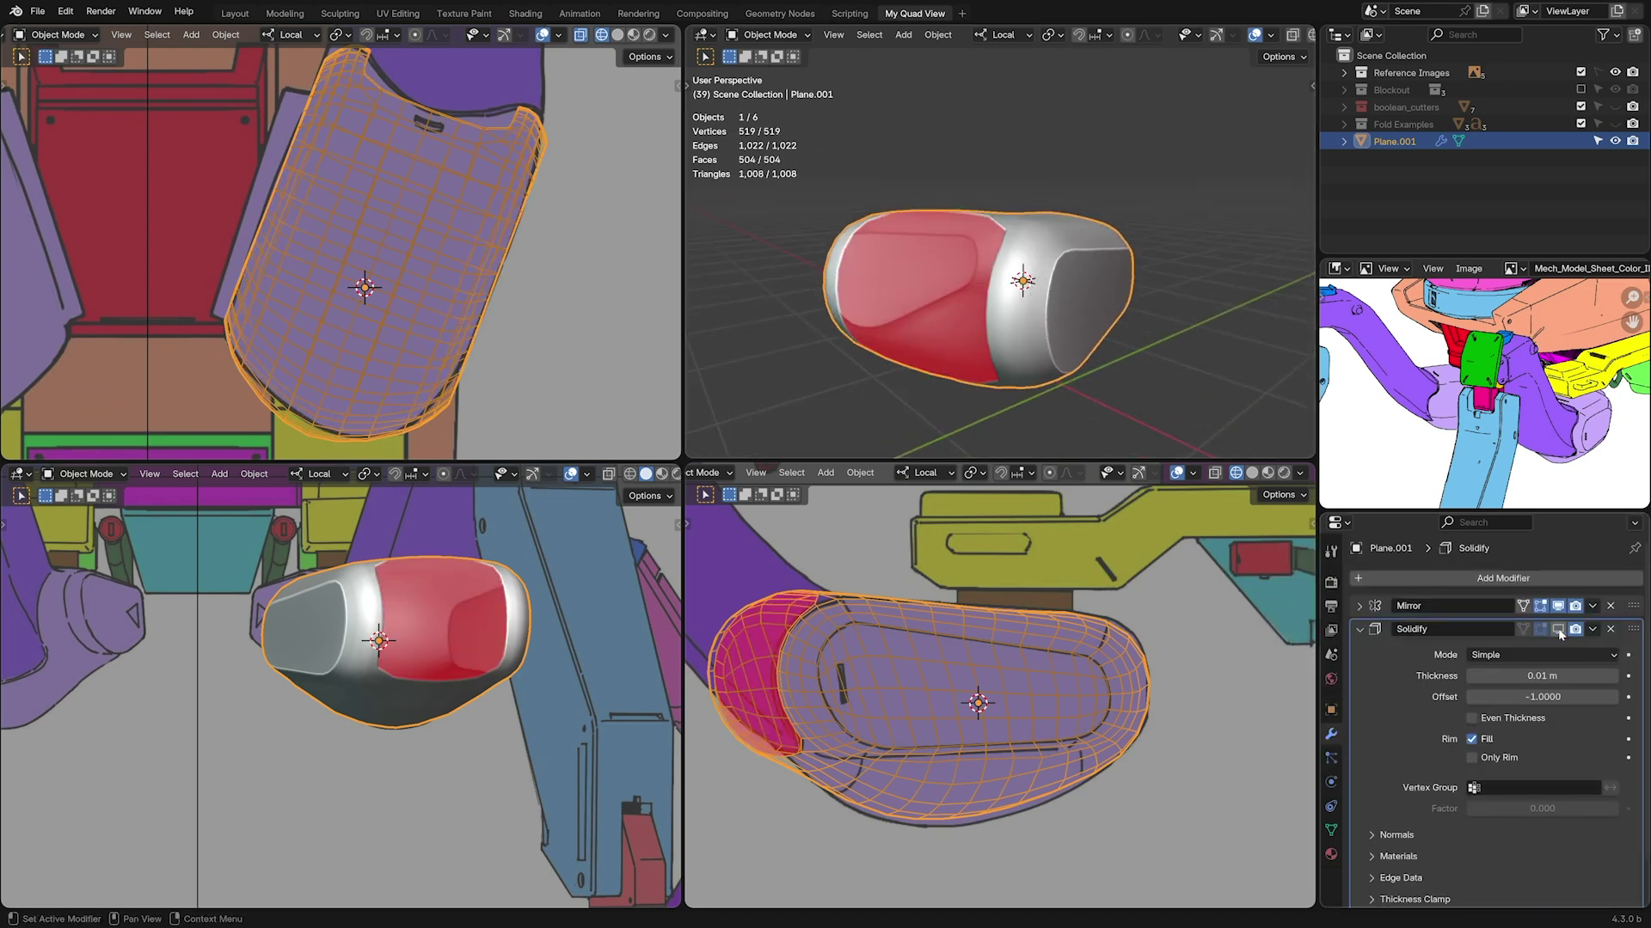
{"action": "left_click", "coordinate": [1560, 634]}
{"action": "scroll", "coordinate": [997, 258], "scroll_direction": "up", "scroll_amount": 5}
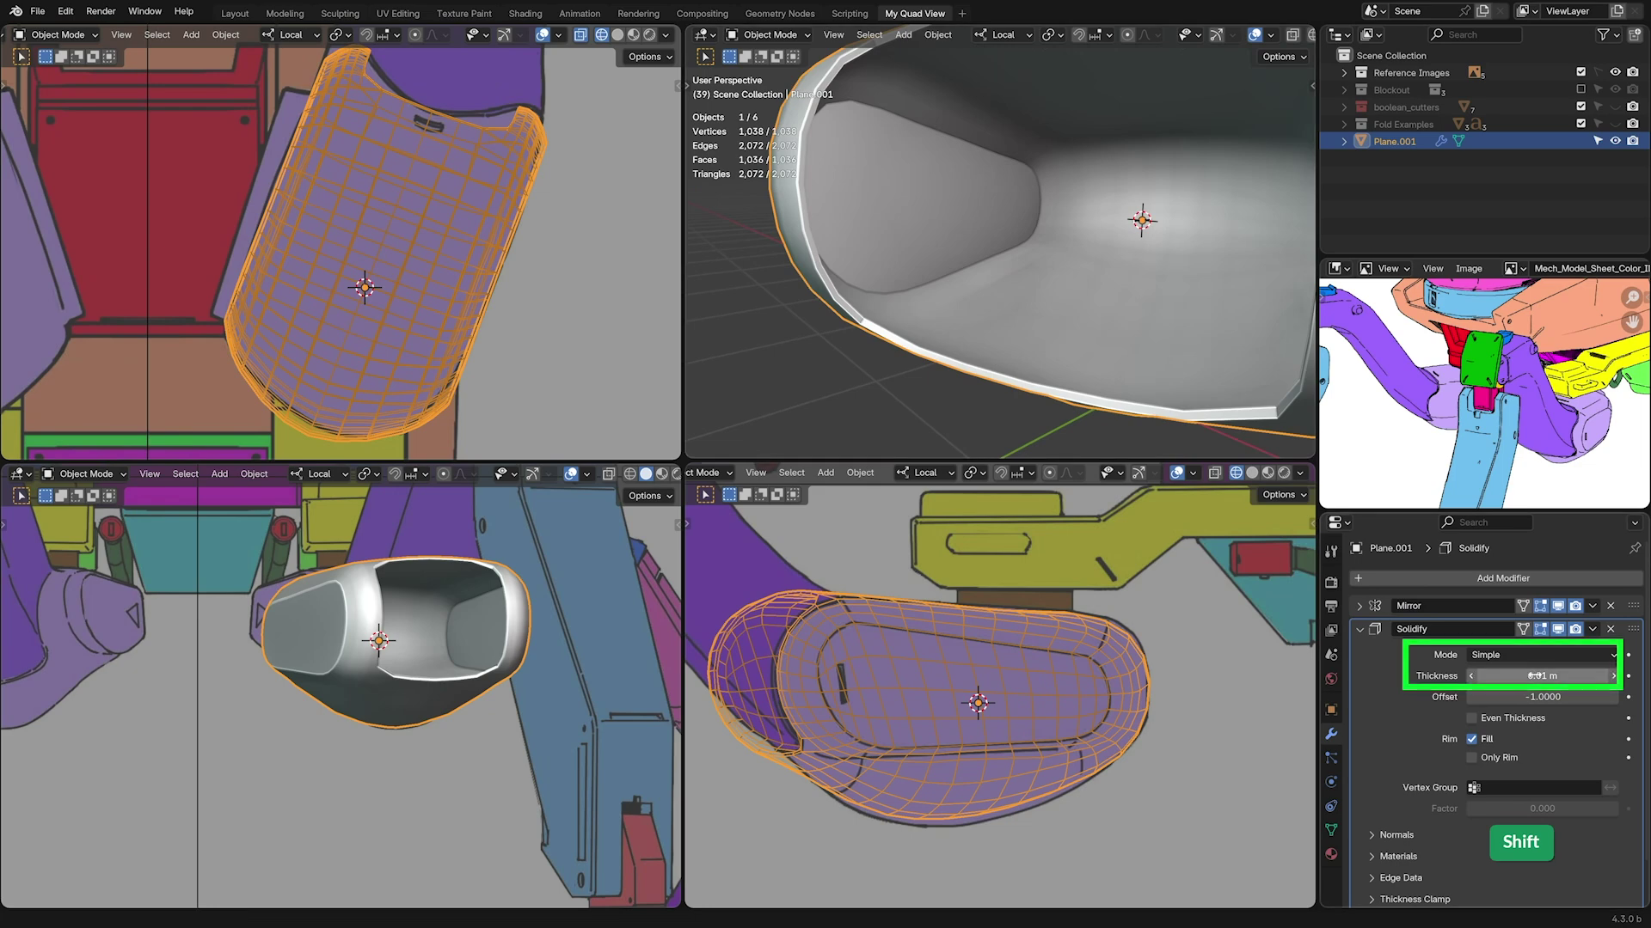
- Raise the Solidify thickness to 0.029 m and switch its Mode to Complex
{"action": "left_click_drag", "start_coordinate": [1539, 676], "coordinate": [1560, 676], "text": "shift"}
{"action": "left_click", "coordinate": [1529, 659]}
{"action": "left_click", "coordinate": [1518, 678]}
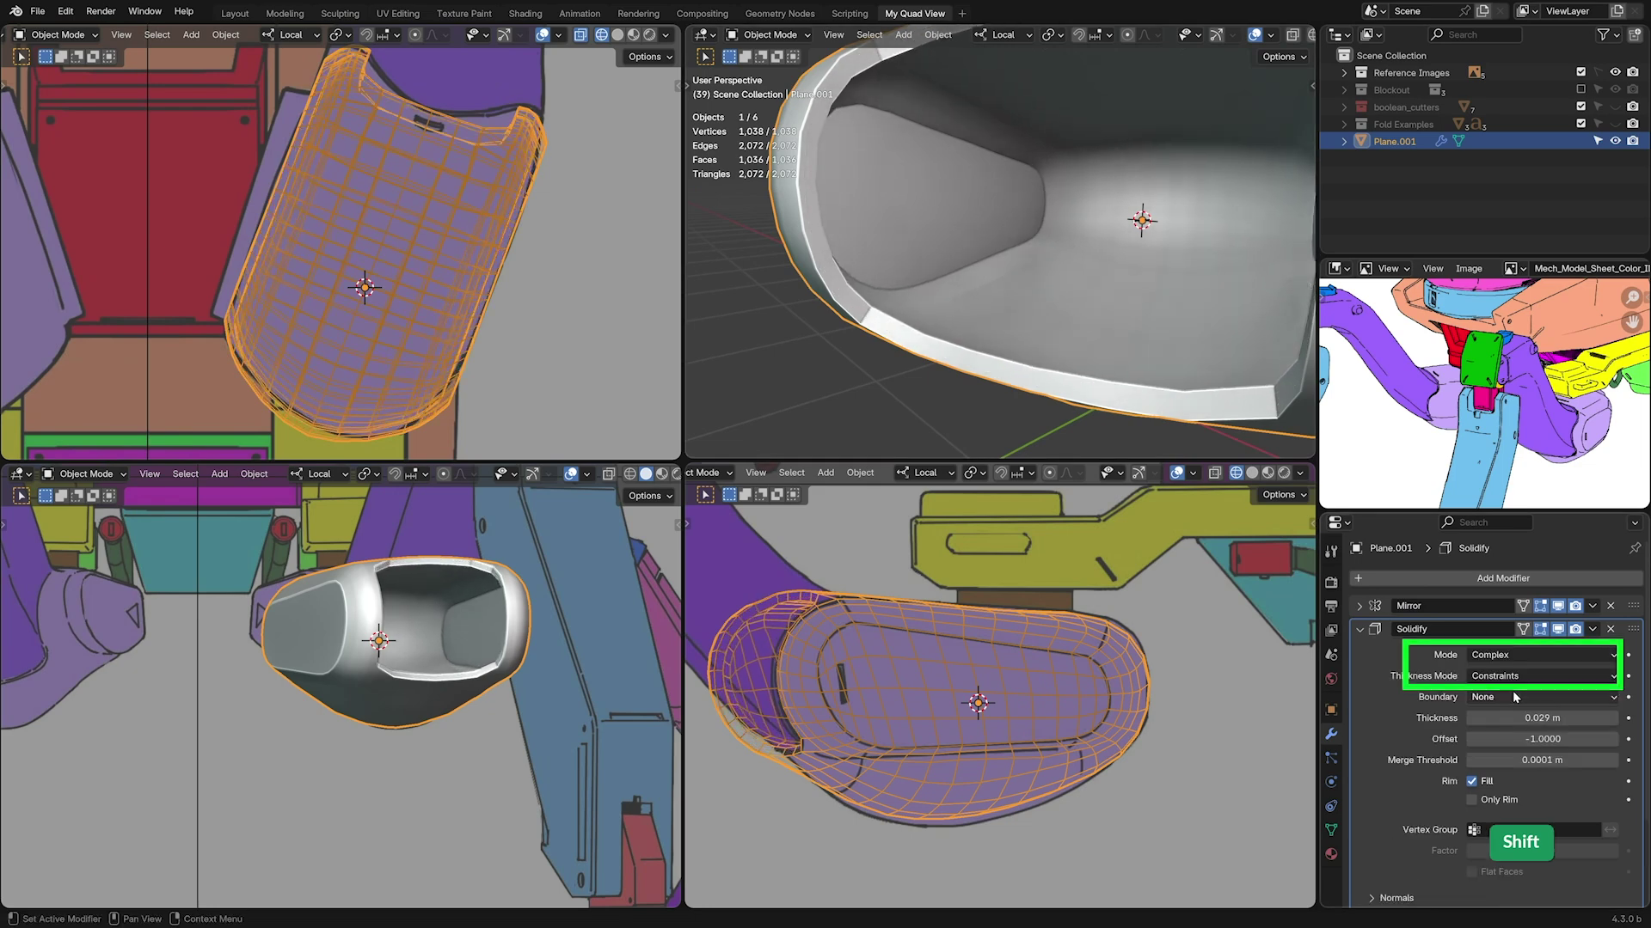
{"action": "scroll", "coordinate": [1031, 215], "scroll_direction": "down", "scroll_amount": 5}
{"action": "middle_click_drag", "start_coordinate": [1031, 215], "coordinate": [1066, 219]}
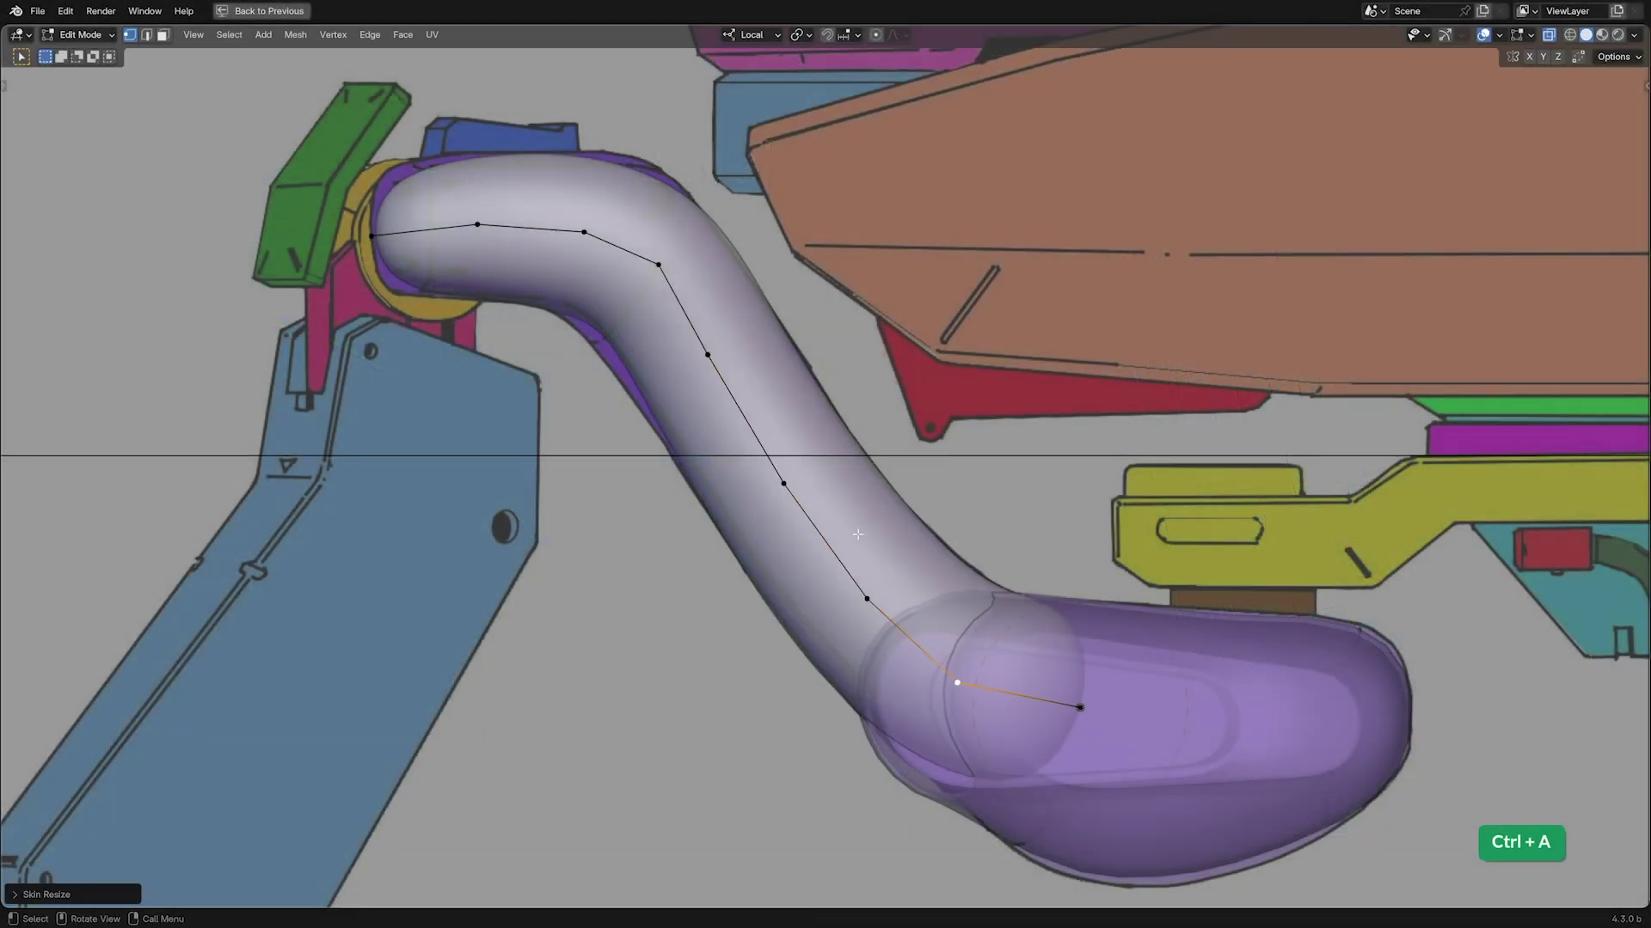
- Smooth the red tube's rounded end vertices and check the result in Object Mode
{"action": "key", "text": "alt+a"}
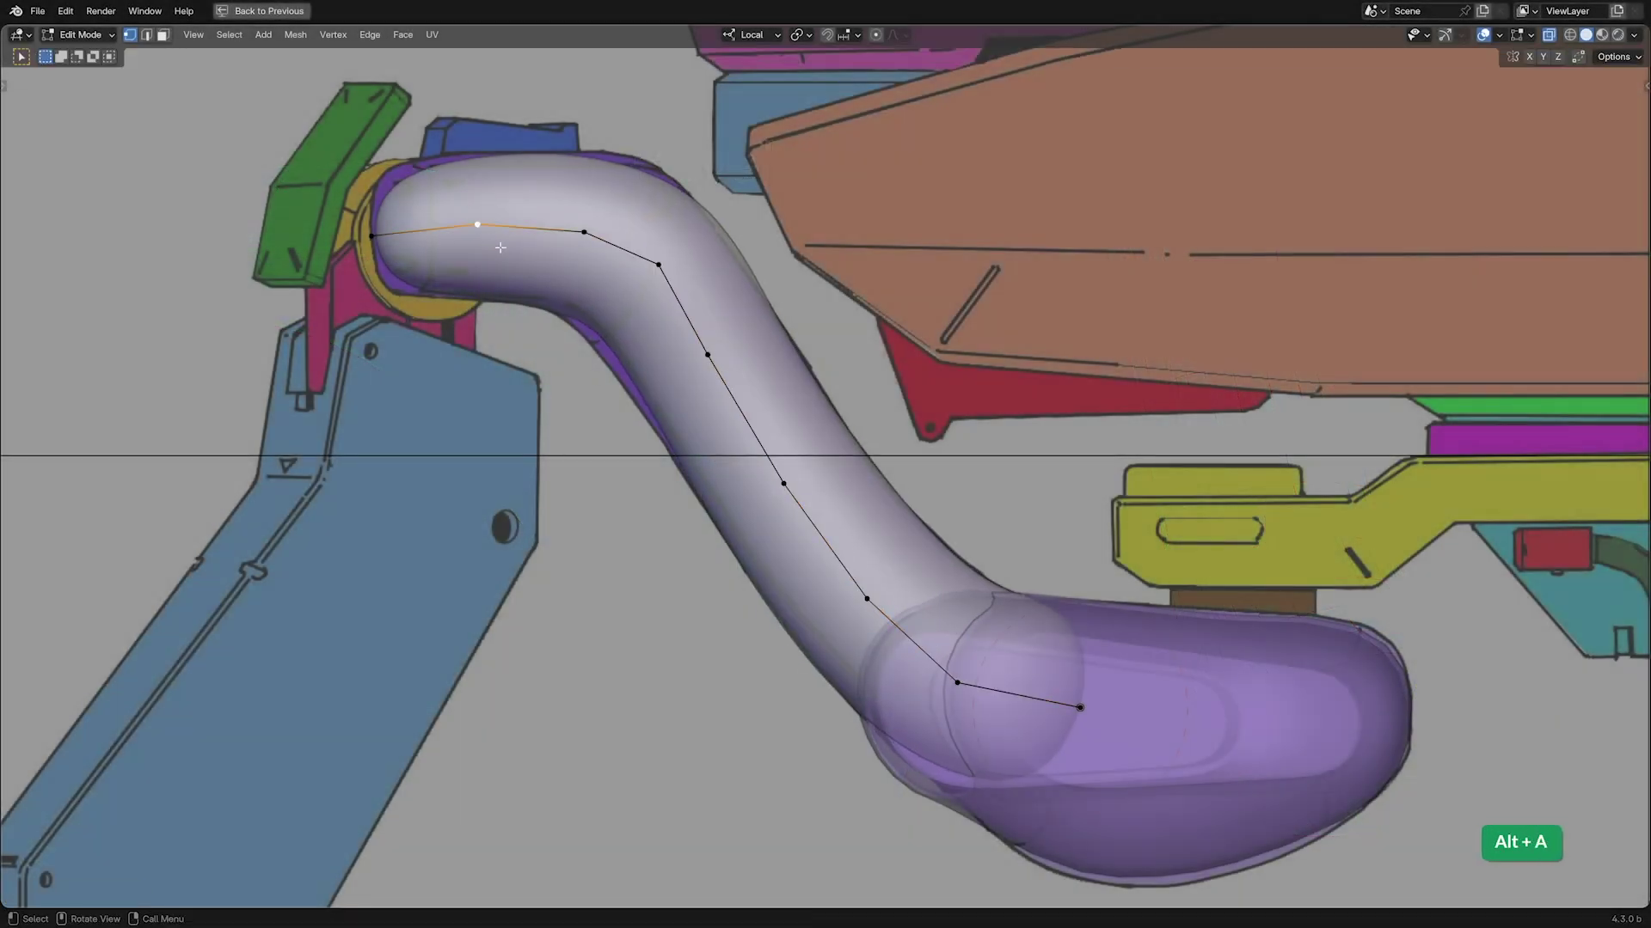
{"action": "key", "text": "g"}
{"action": "key", "text": "g"}
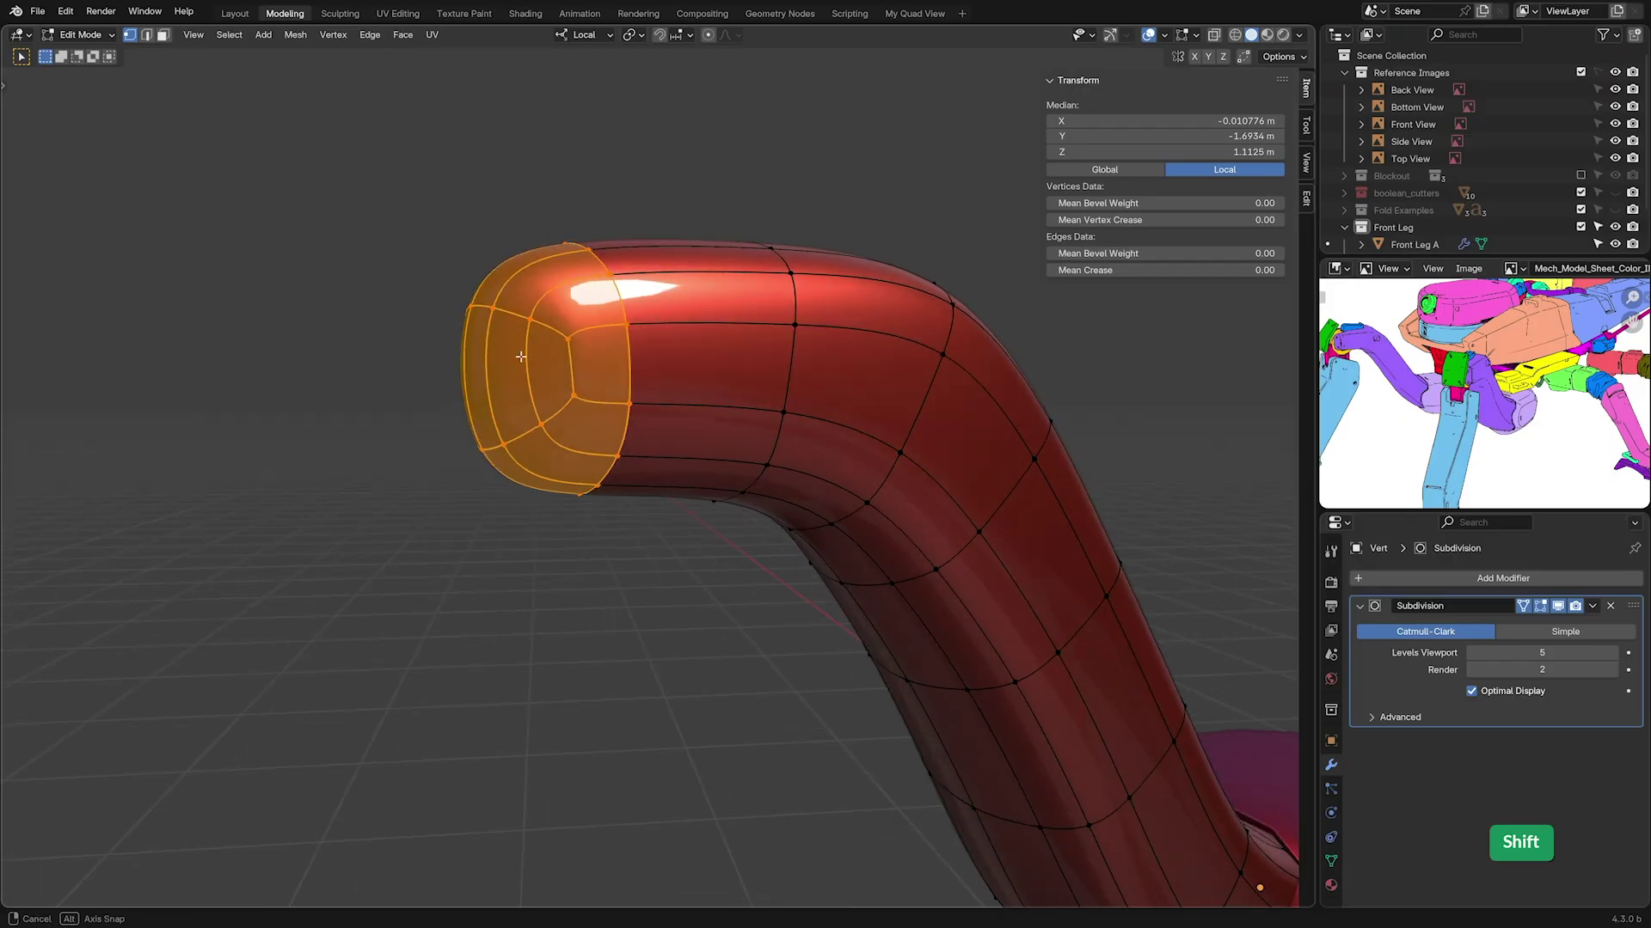
{"action": "right_click", "coordinate": [551, 331]}
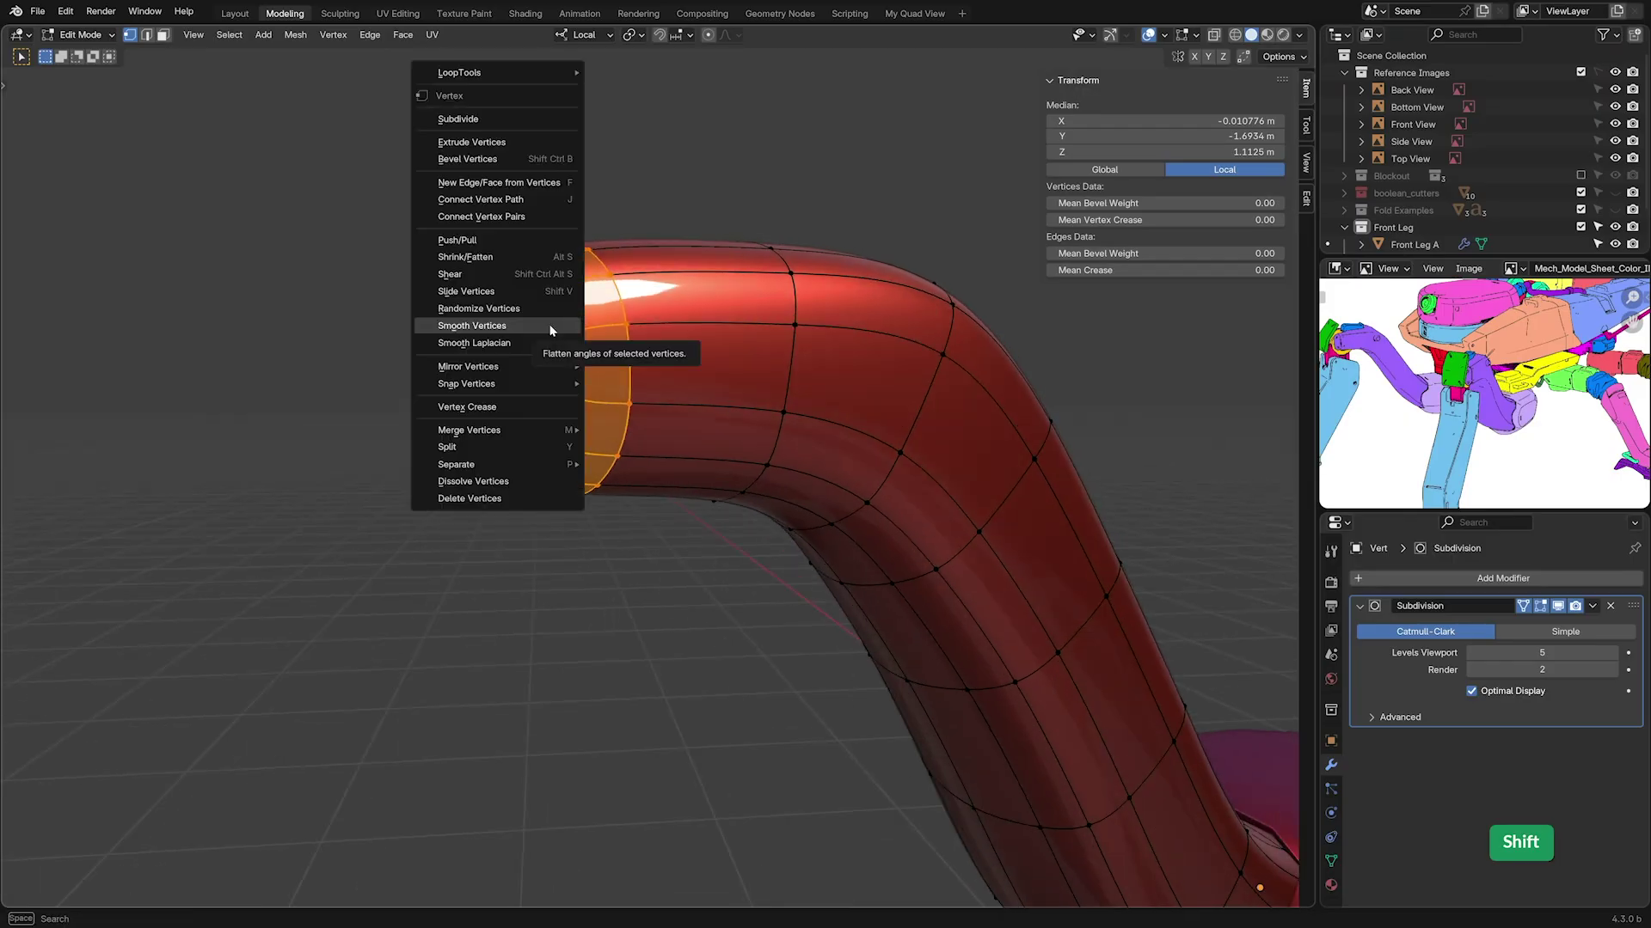
{"action": "left_click", "coordinate": [526, 331]}
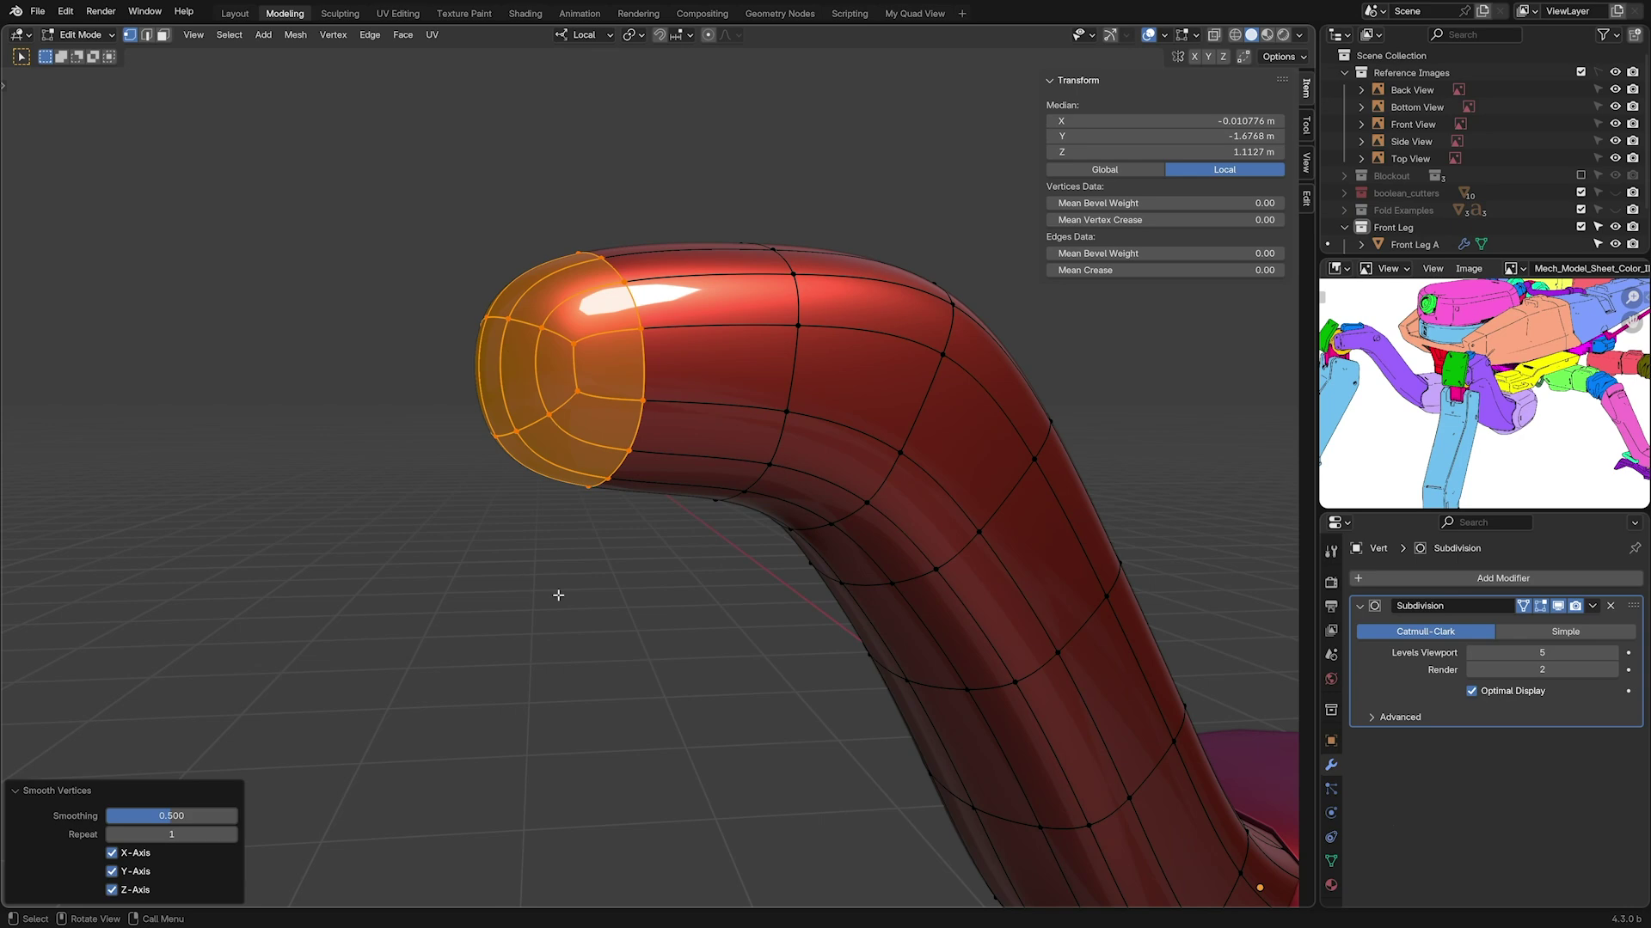
{"action": "key", "text": "Tab"}
{"action": "mouse_move", "coordinate": [612, 593]}
{"action": "middle_mouse_down"}
{"action": "mouse_move", "coordinate": [616, 572]}
{"action": "mouse_move", "coordinate": [702, 595]}
{"action": "mouse_move", "coordinate": [612, 596]}
{"action": "middle_mouse_up"}
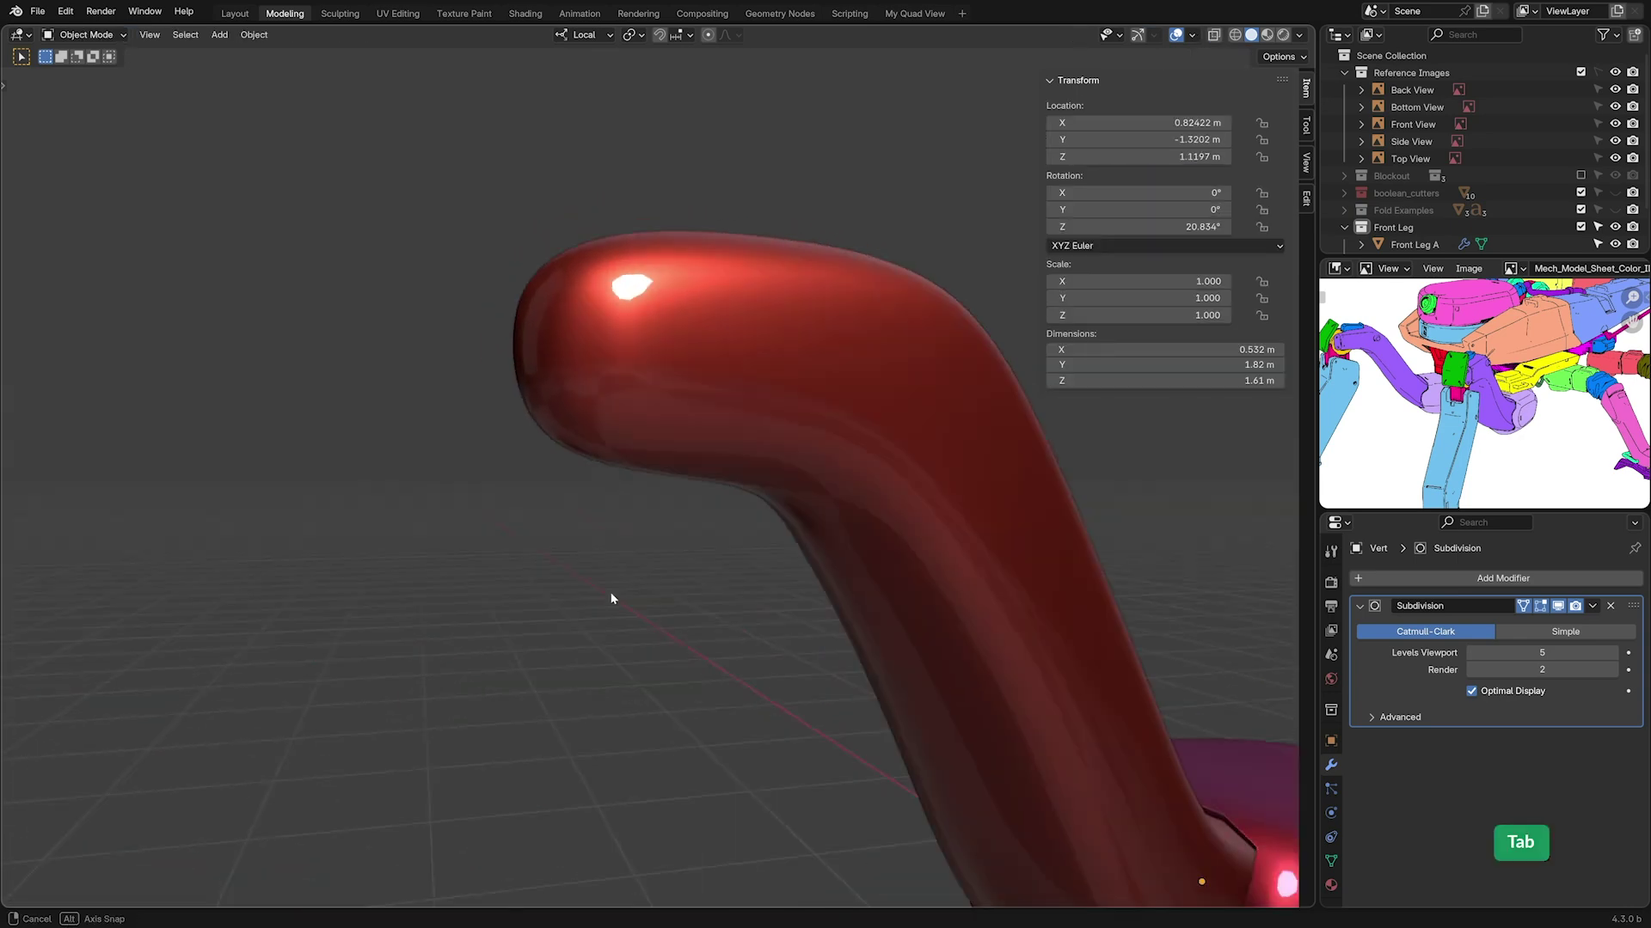
- Edge-slide a loop near the tube's open end along the tube
{"action": "key", "text": "Tab"}
{"action": "scroll", "coordinate": [787, 544], "scroll_direction": "up", "scroll_amount": 2}
{"action": "left_click", "coordinate": [787, 543], "text": "shift"}
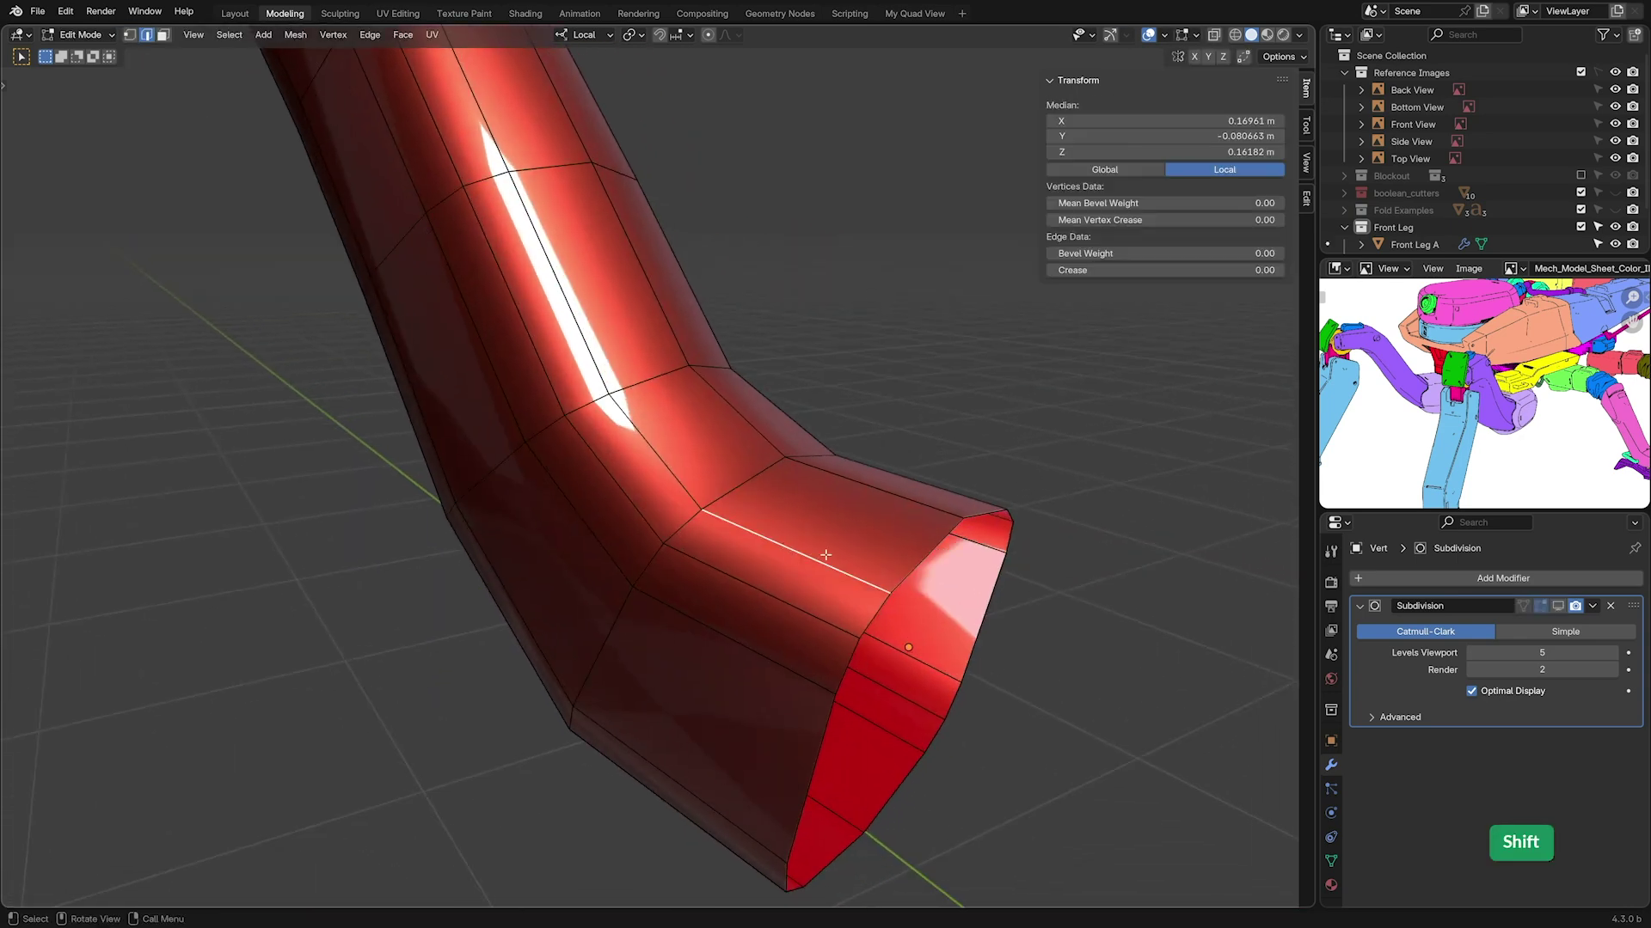
{"action": "key", "text": "g"}
{"action": "key", "text": "g"}
{"action": "left_click", "coordinate": [737, 646]}
{"action": "key", "text": "g"}
{"action": "key", "text": "g"}
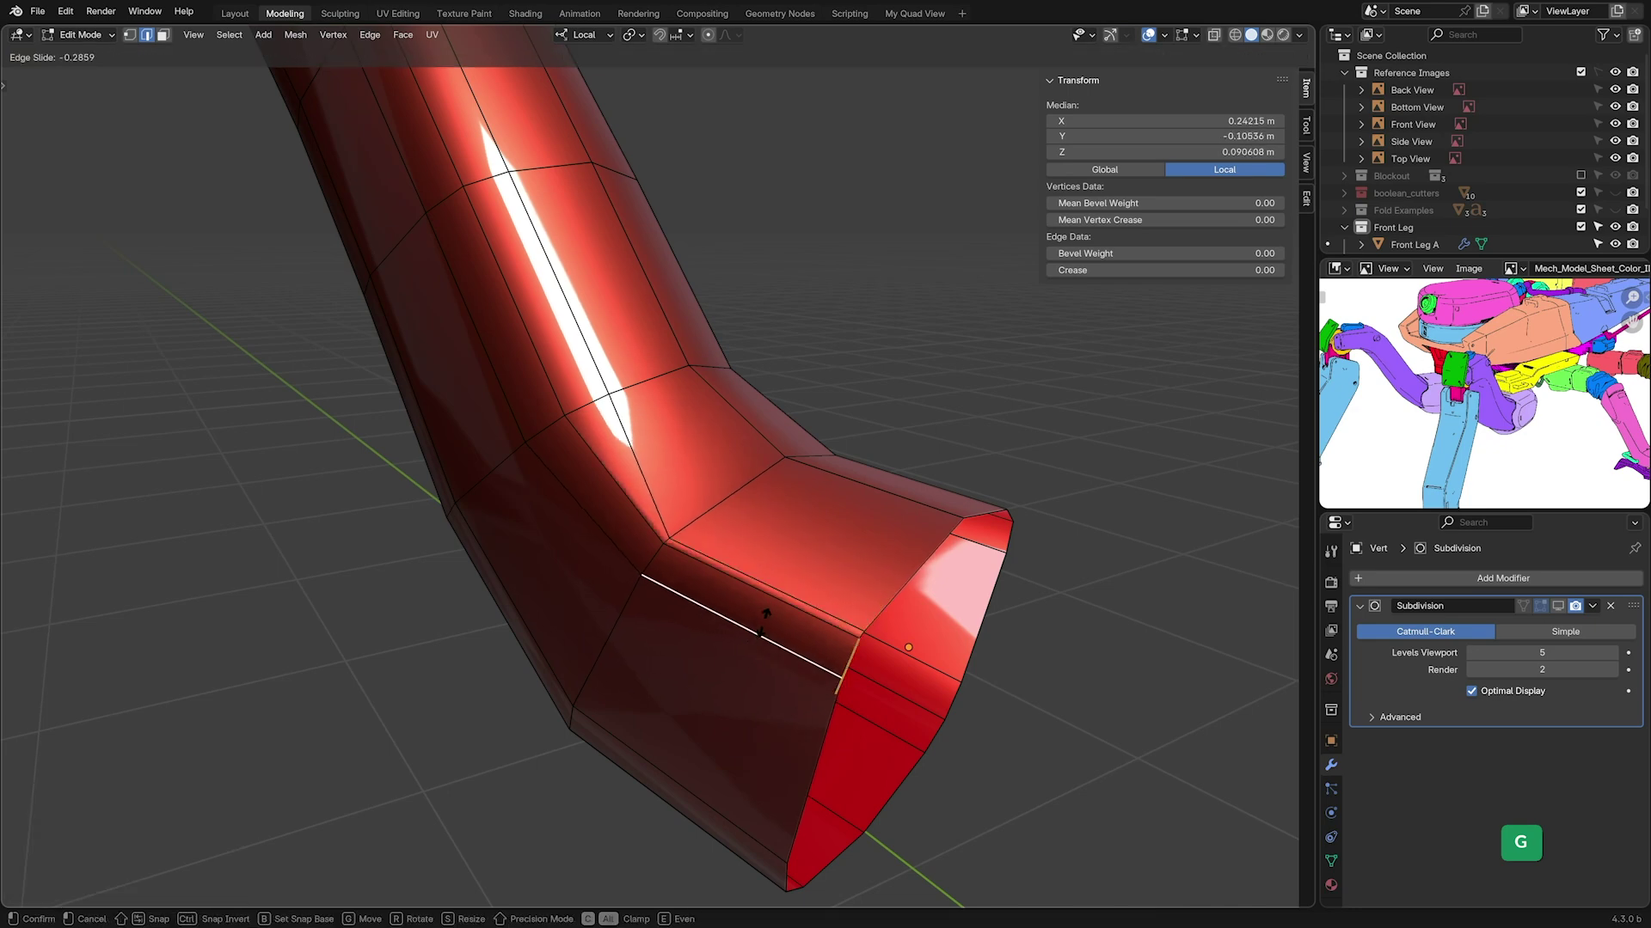
{"action": "key", "text": "Tab"}
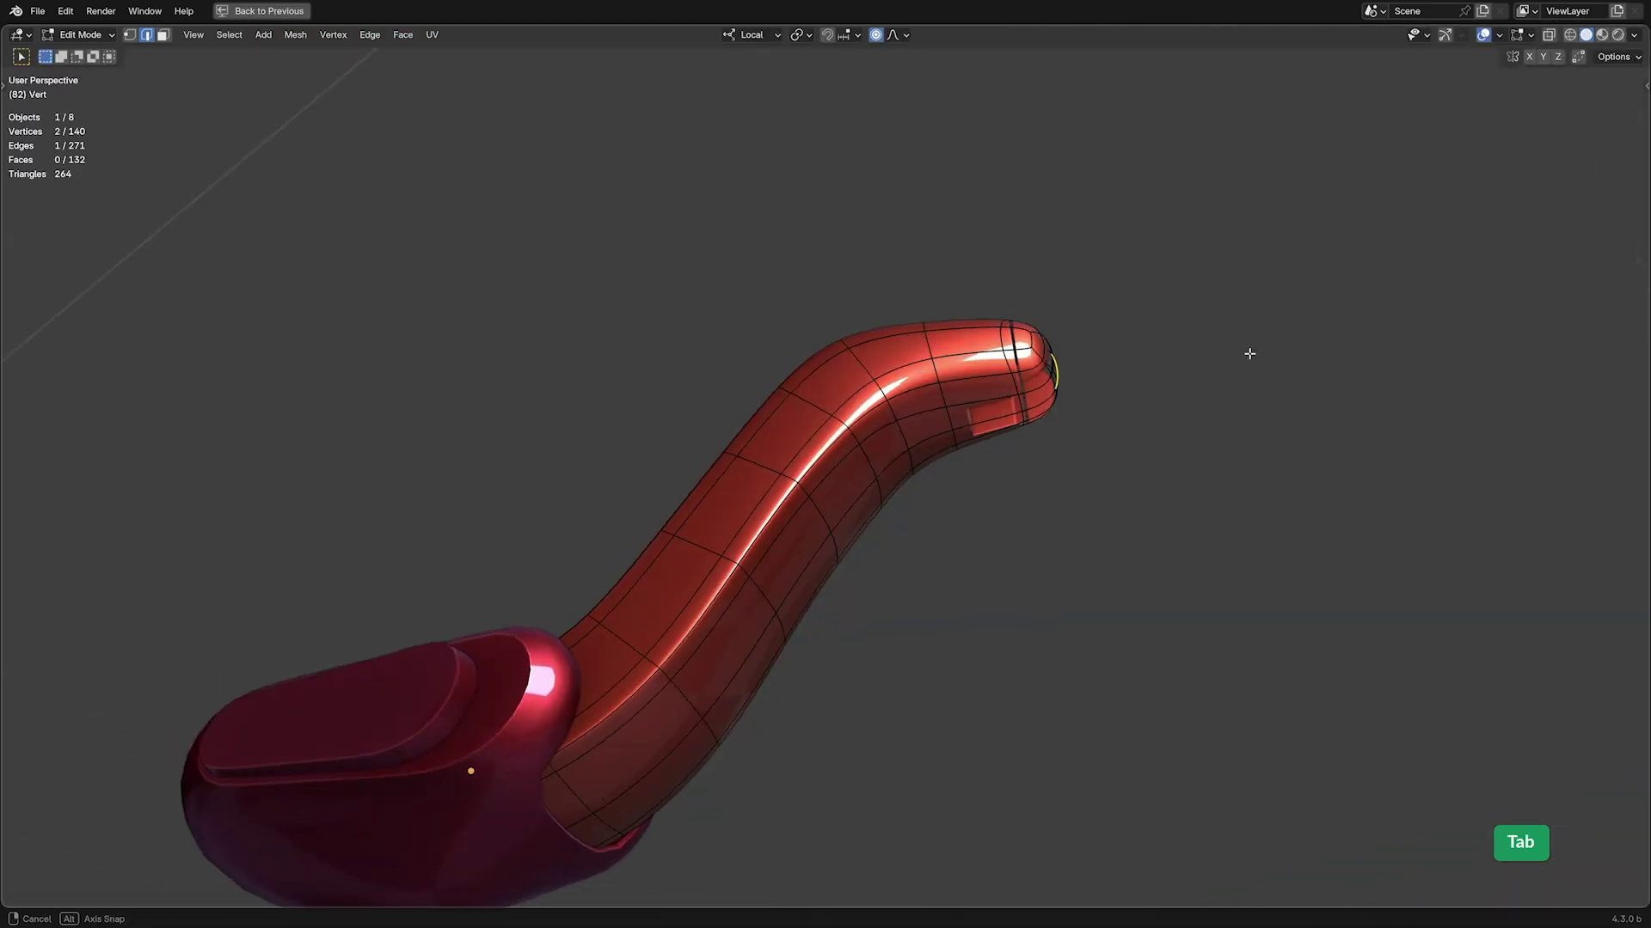
{"action": "middle_click_drag", "start_coordinate": [1249, 354], "coordinate": [1110, 393]}
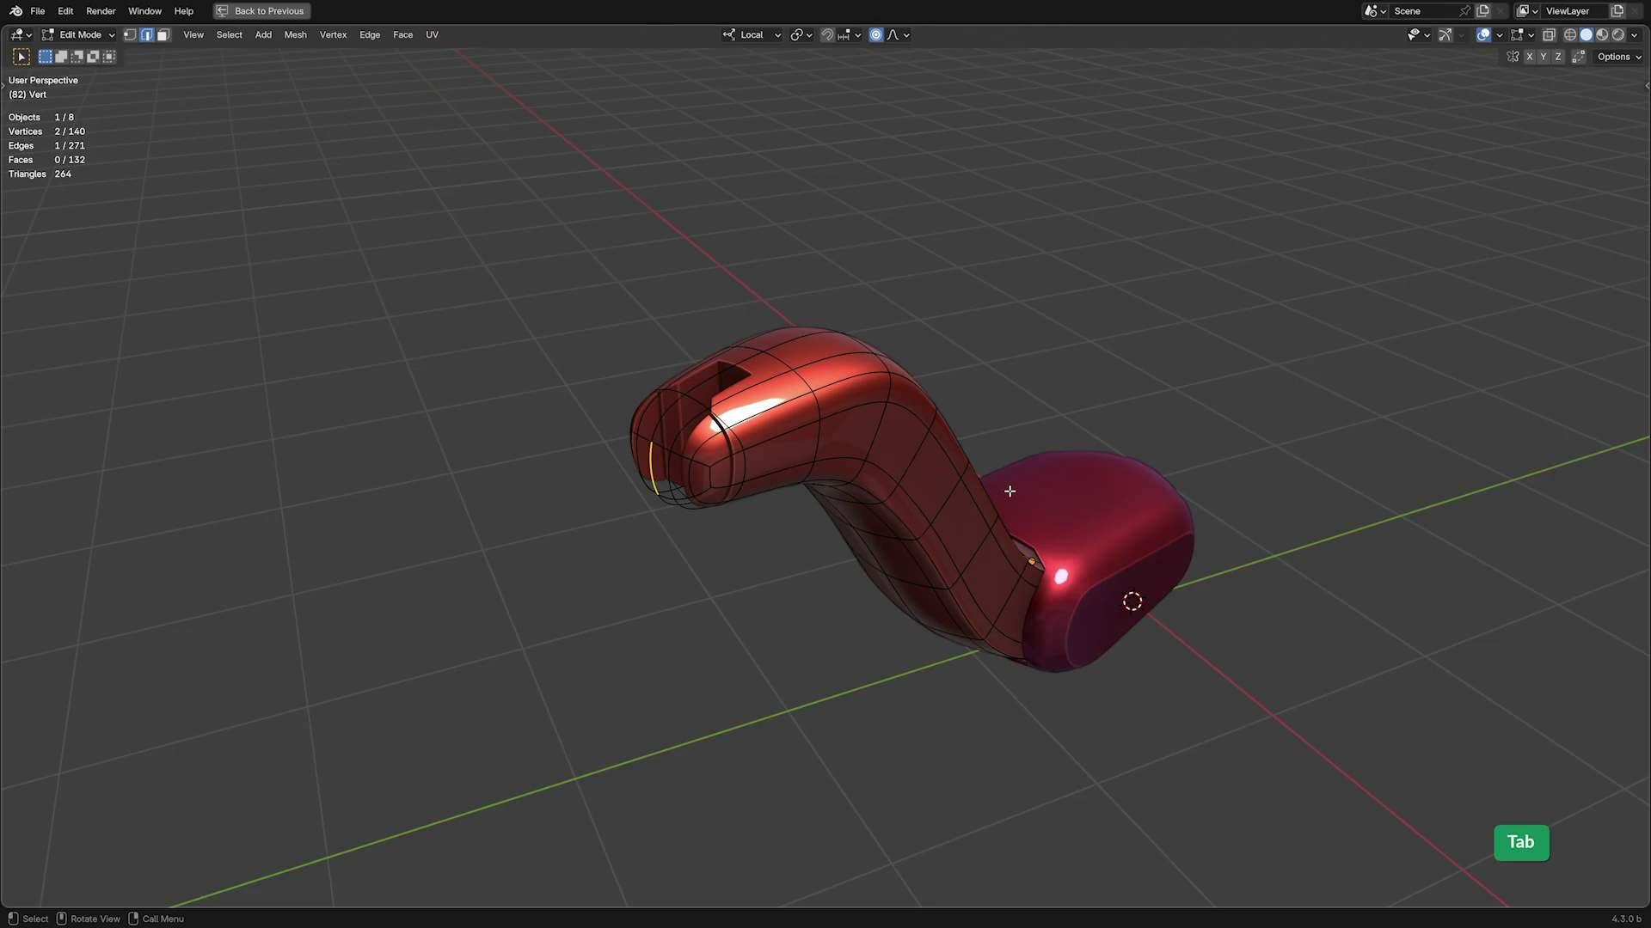
- Extrude the joint cylinder's face band along its normals into a raised ring, then return to Object Mode
{"action": "key", "text": "Tab"}
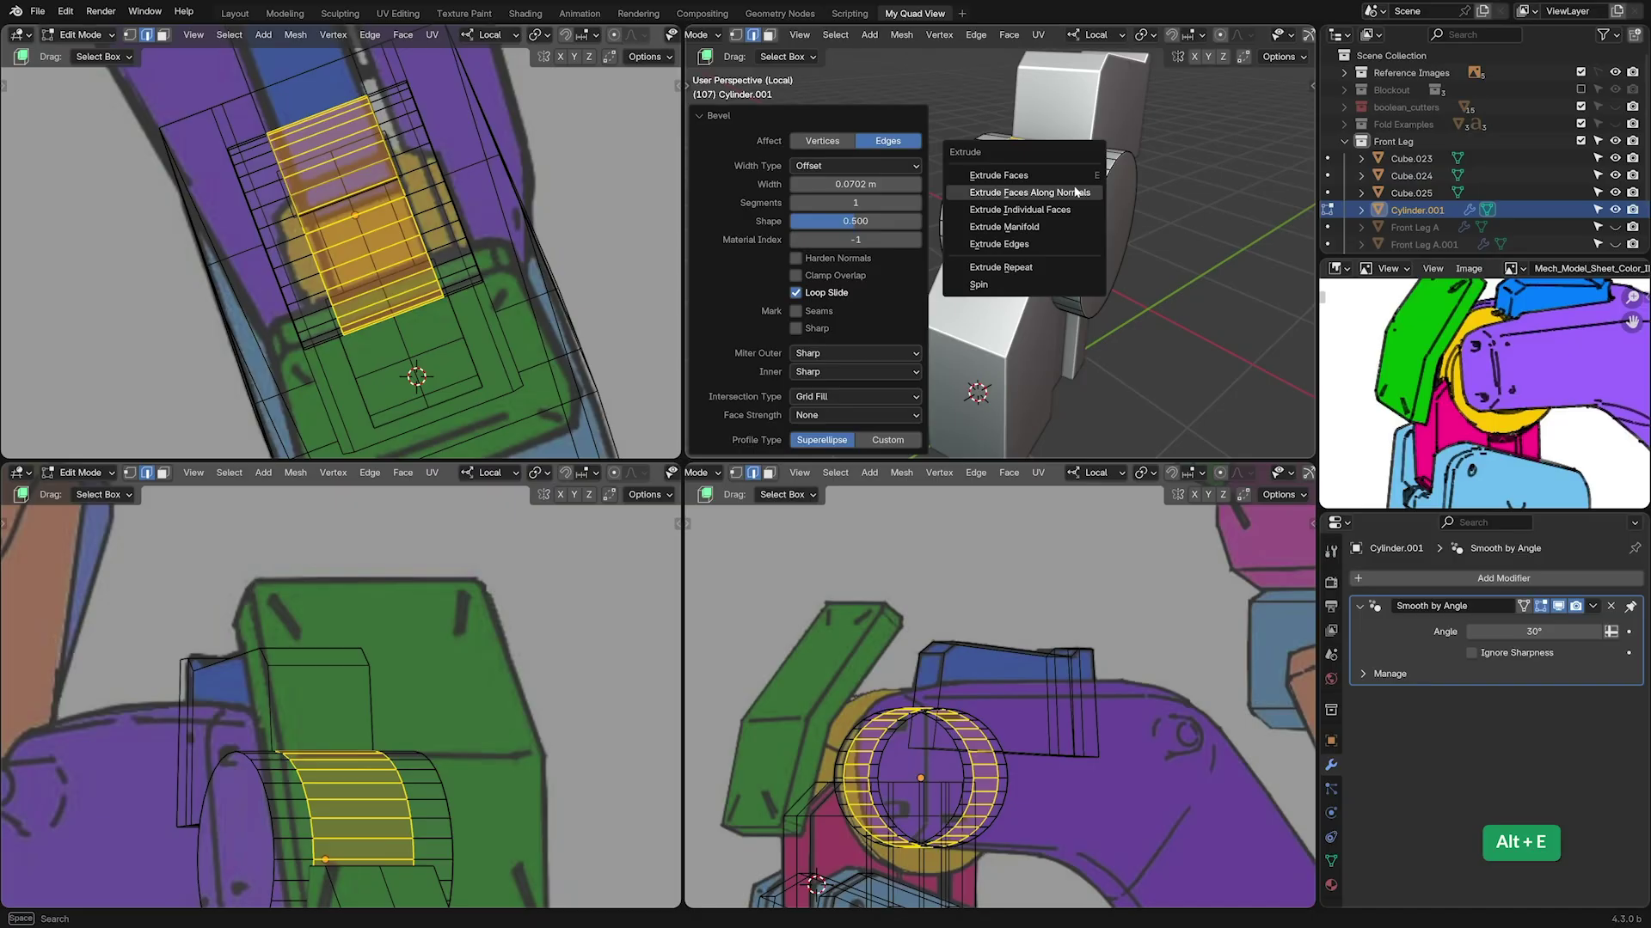
{"action": "left_click", "coordinate": [1090, 200]}
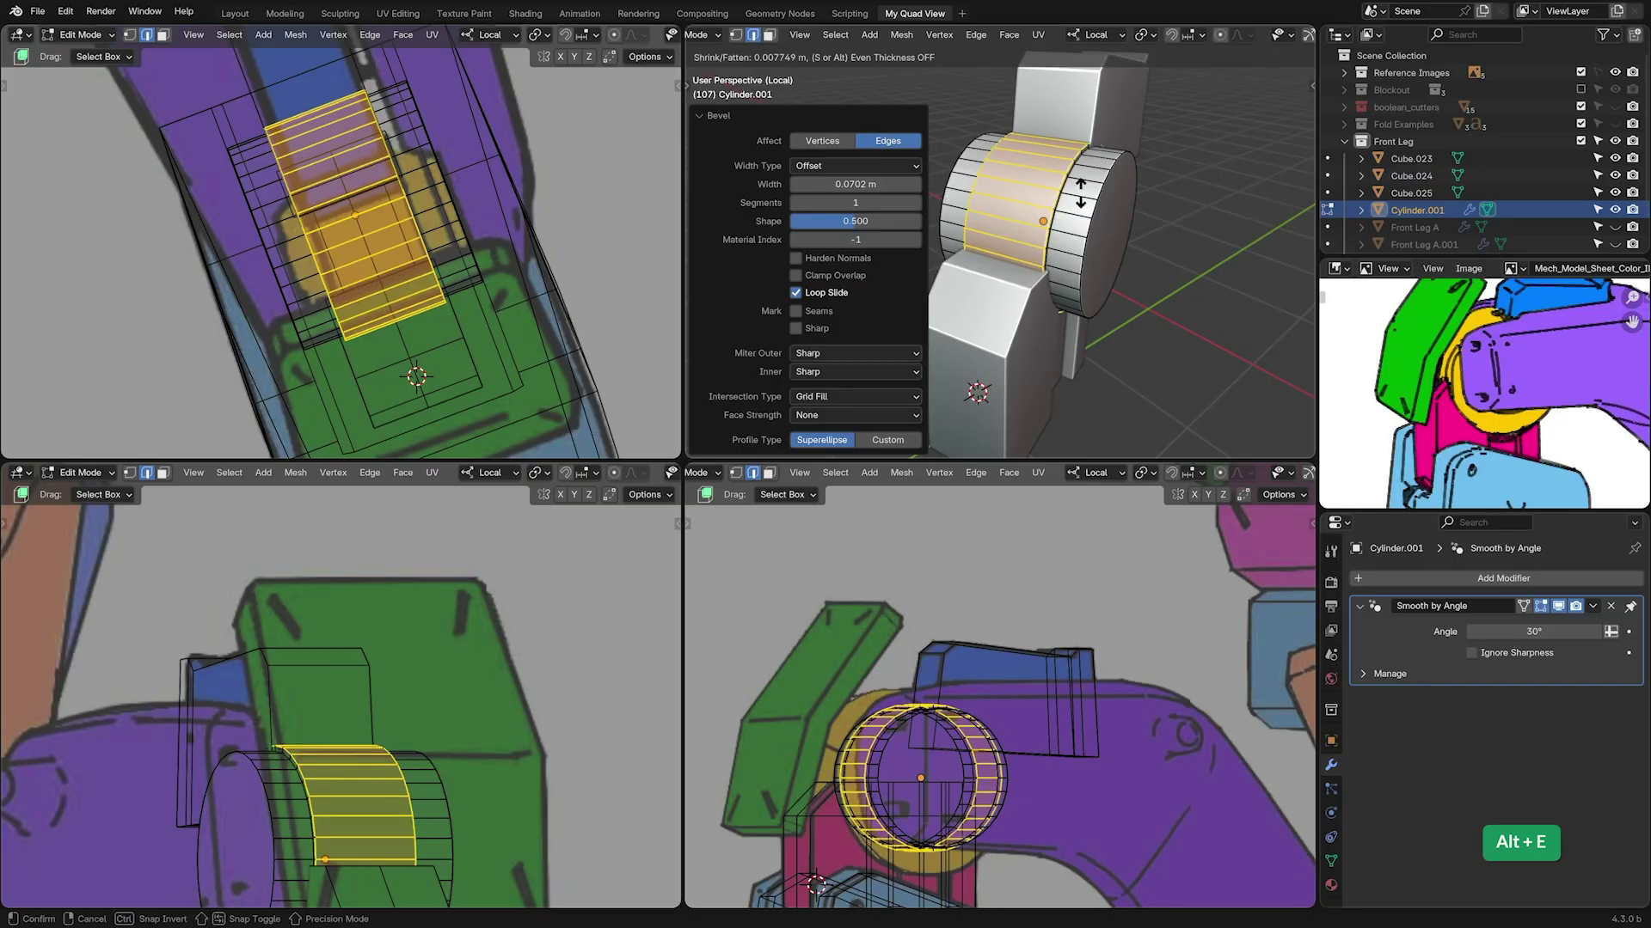
{"action": "key", "text": "Tab"}
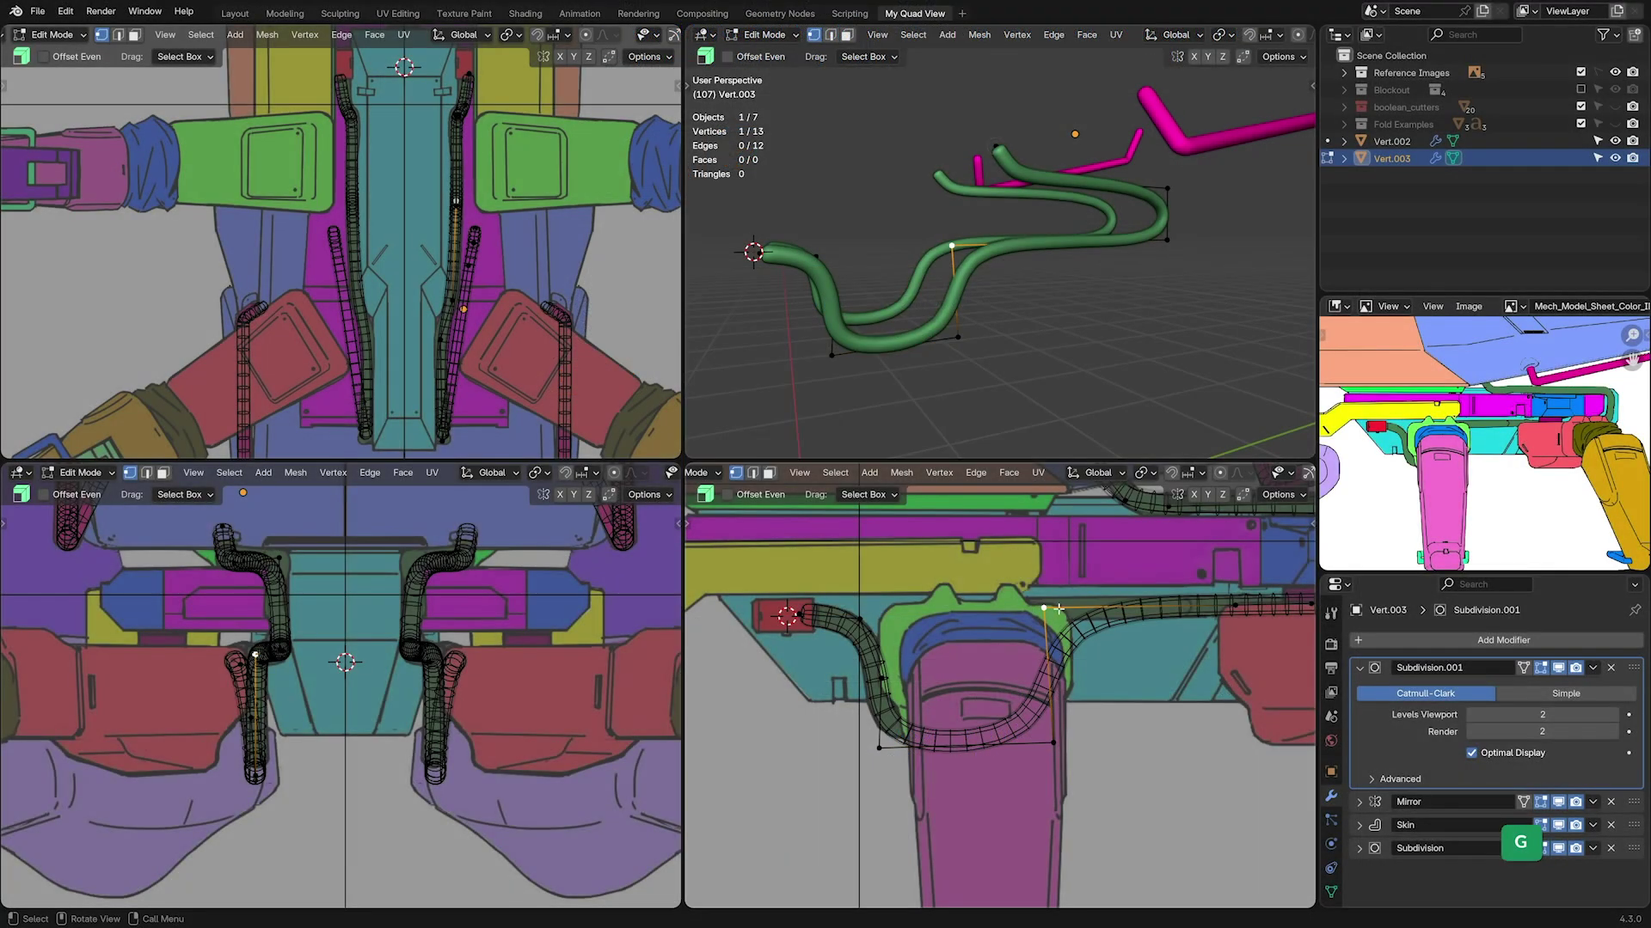
- Chamfer the green hose's corner vertex and lift the hose end with proportional editing
{"action": "key", "text": "ctrl+shift+b"}
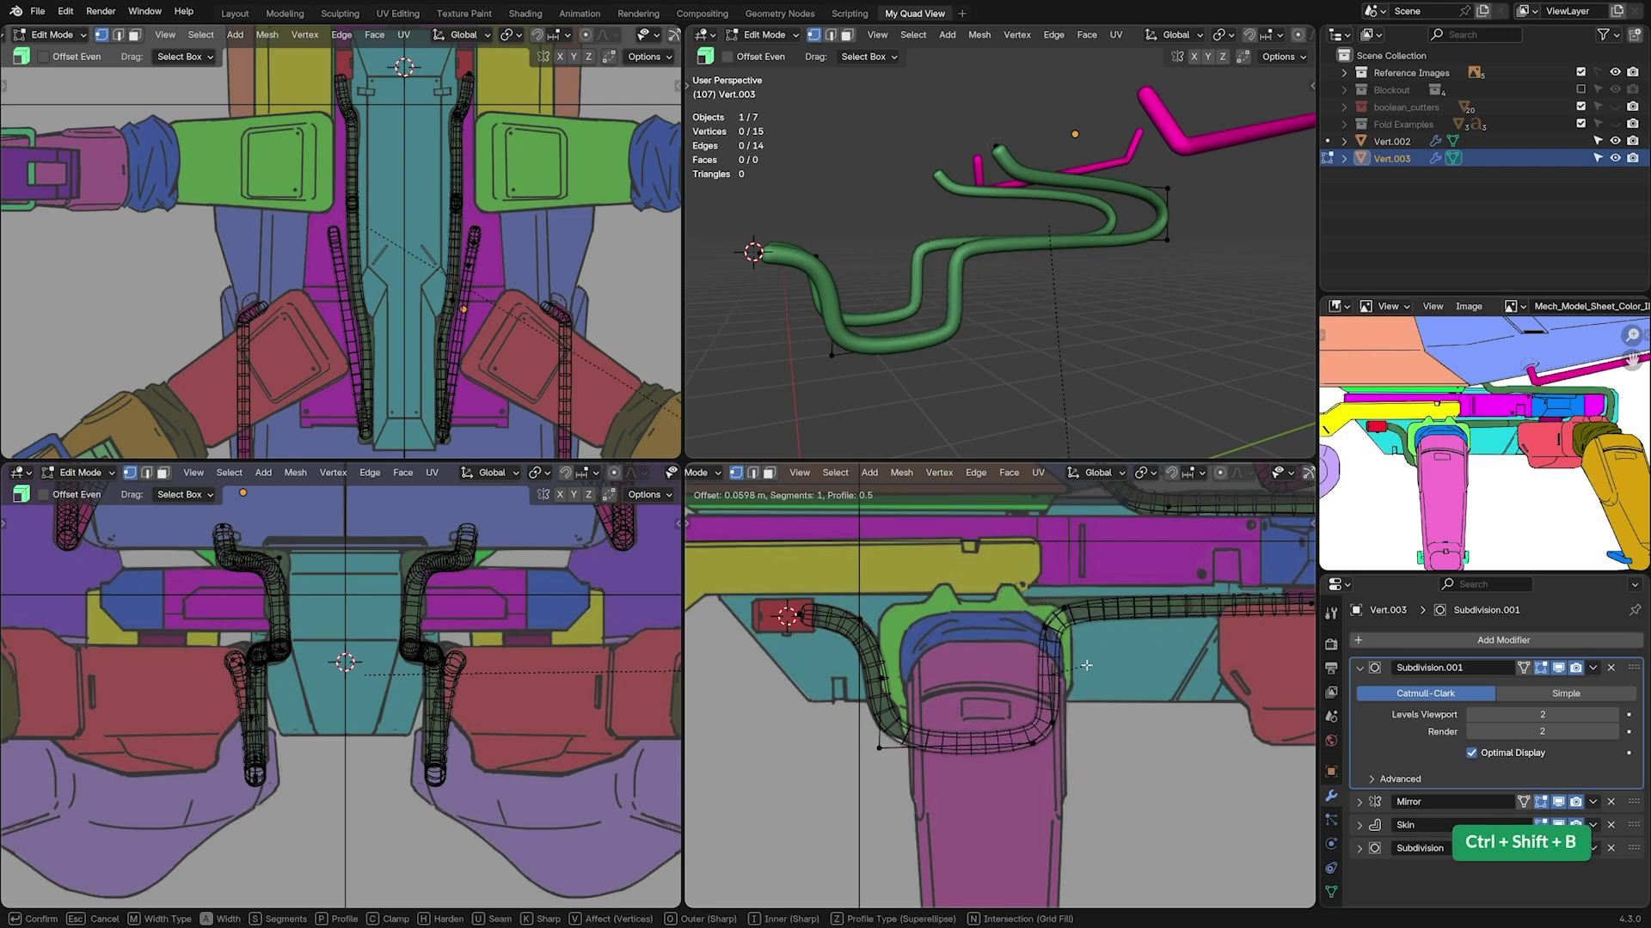
{"action": "left_click", "coordinate": [1152, 688]}
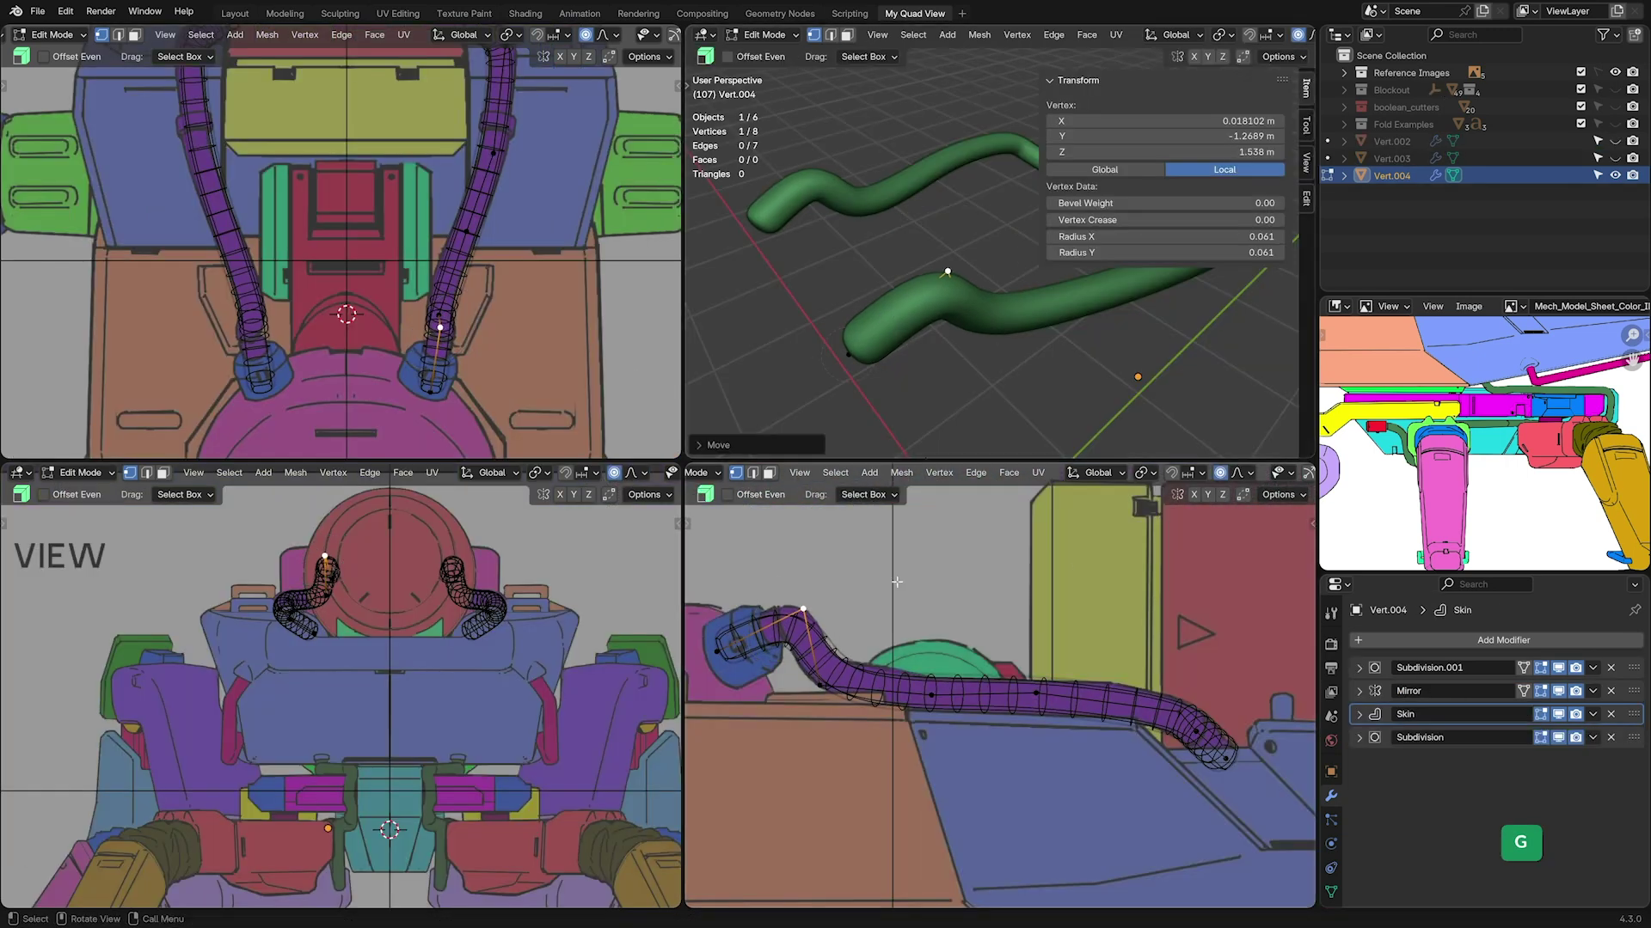
{"action": "key", "text": "g"}
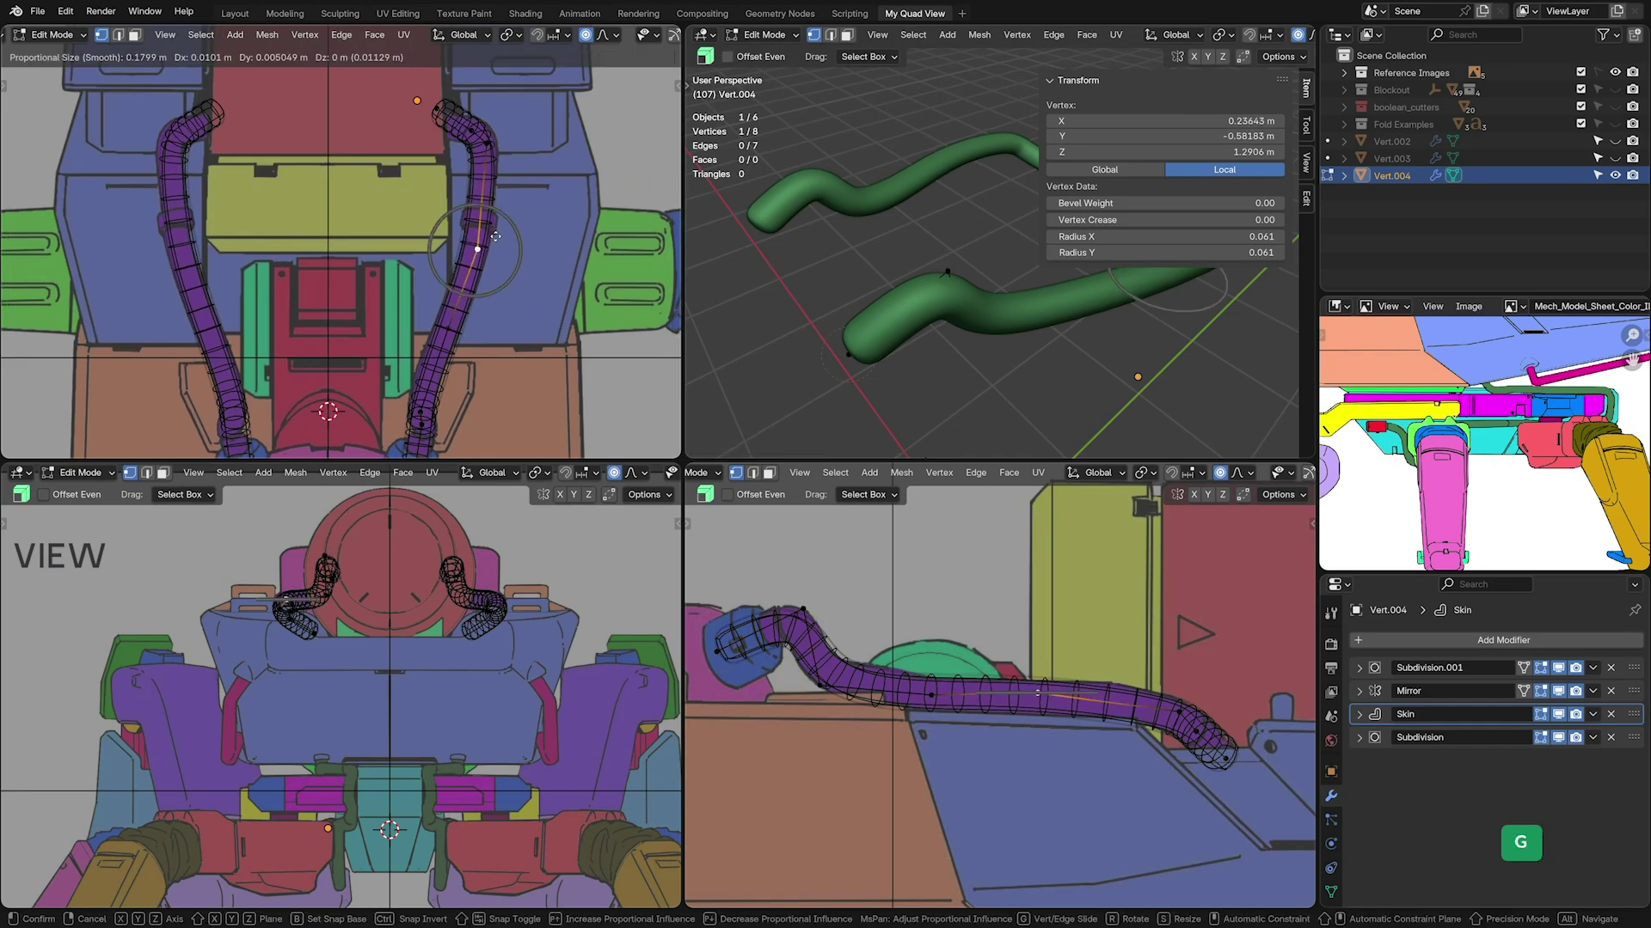
{"action": "left_click", "coordinate": [466, 123]}
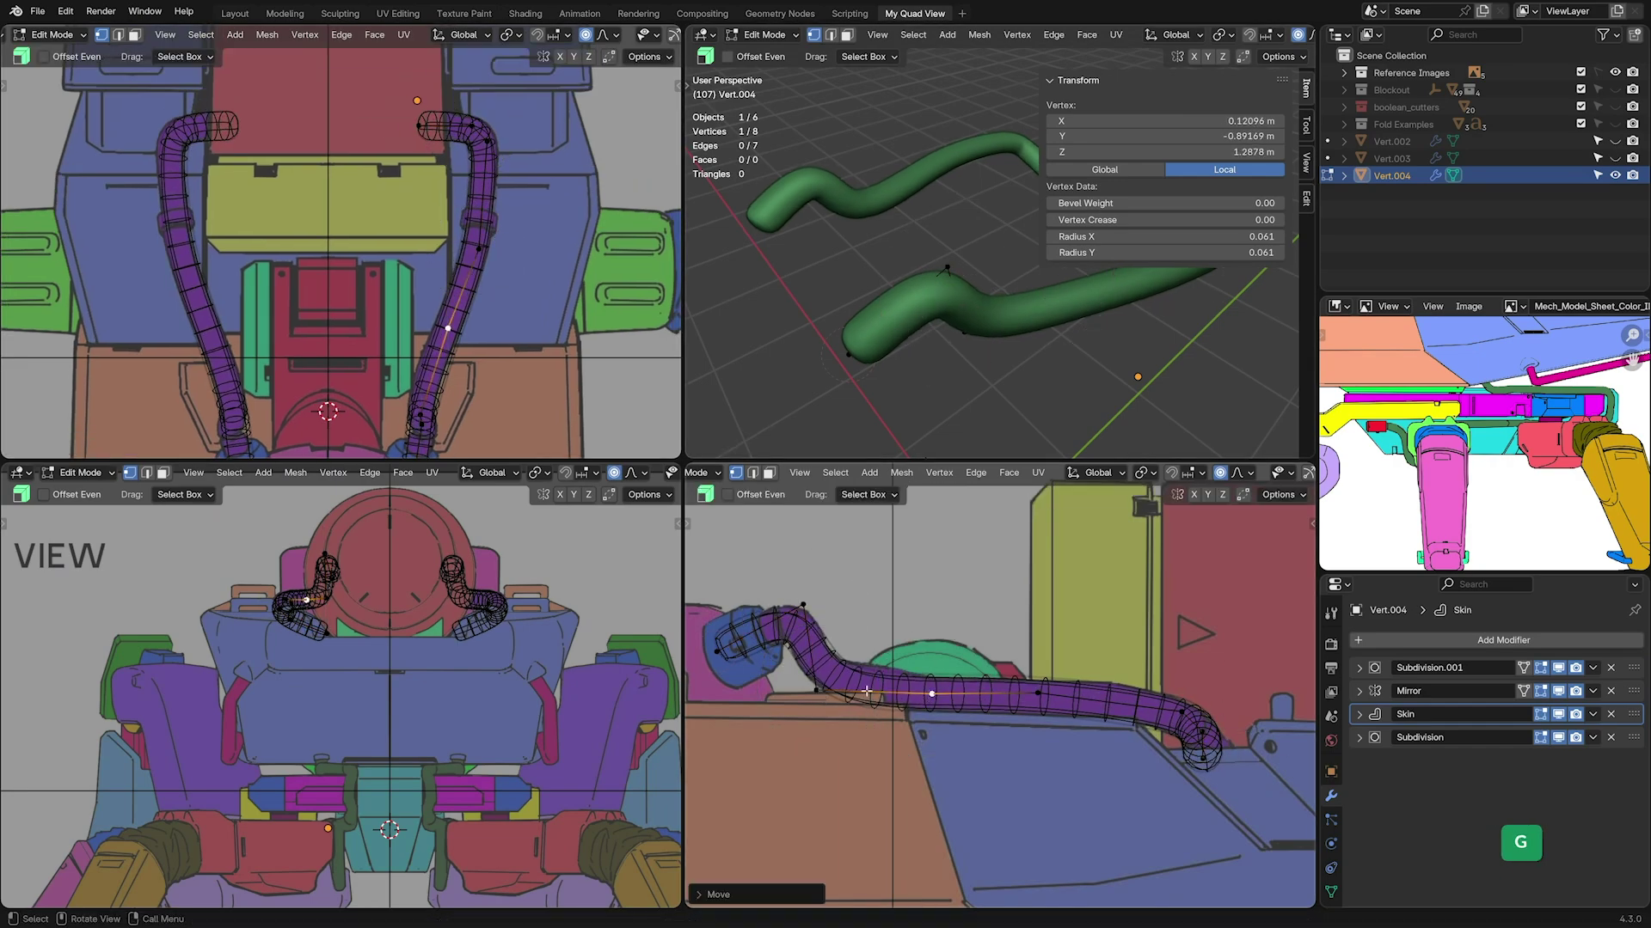
- Slide the ring collar along the Y axis on the green tube
{"action": "middle_click_drag", "start_coordinate": [442, 324], "coordinate": [453, 255], "text": "shift"}
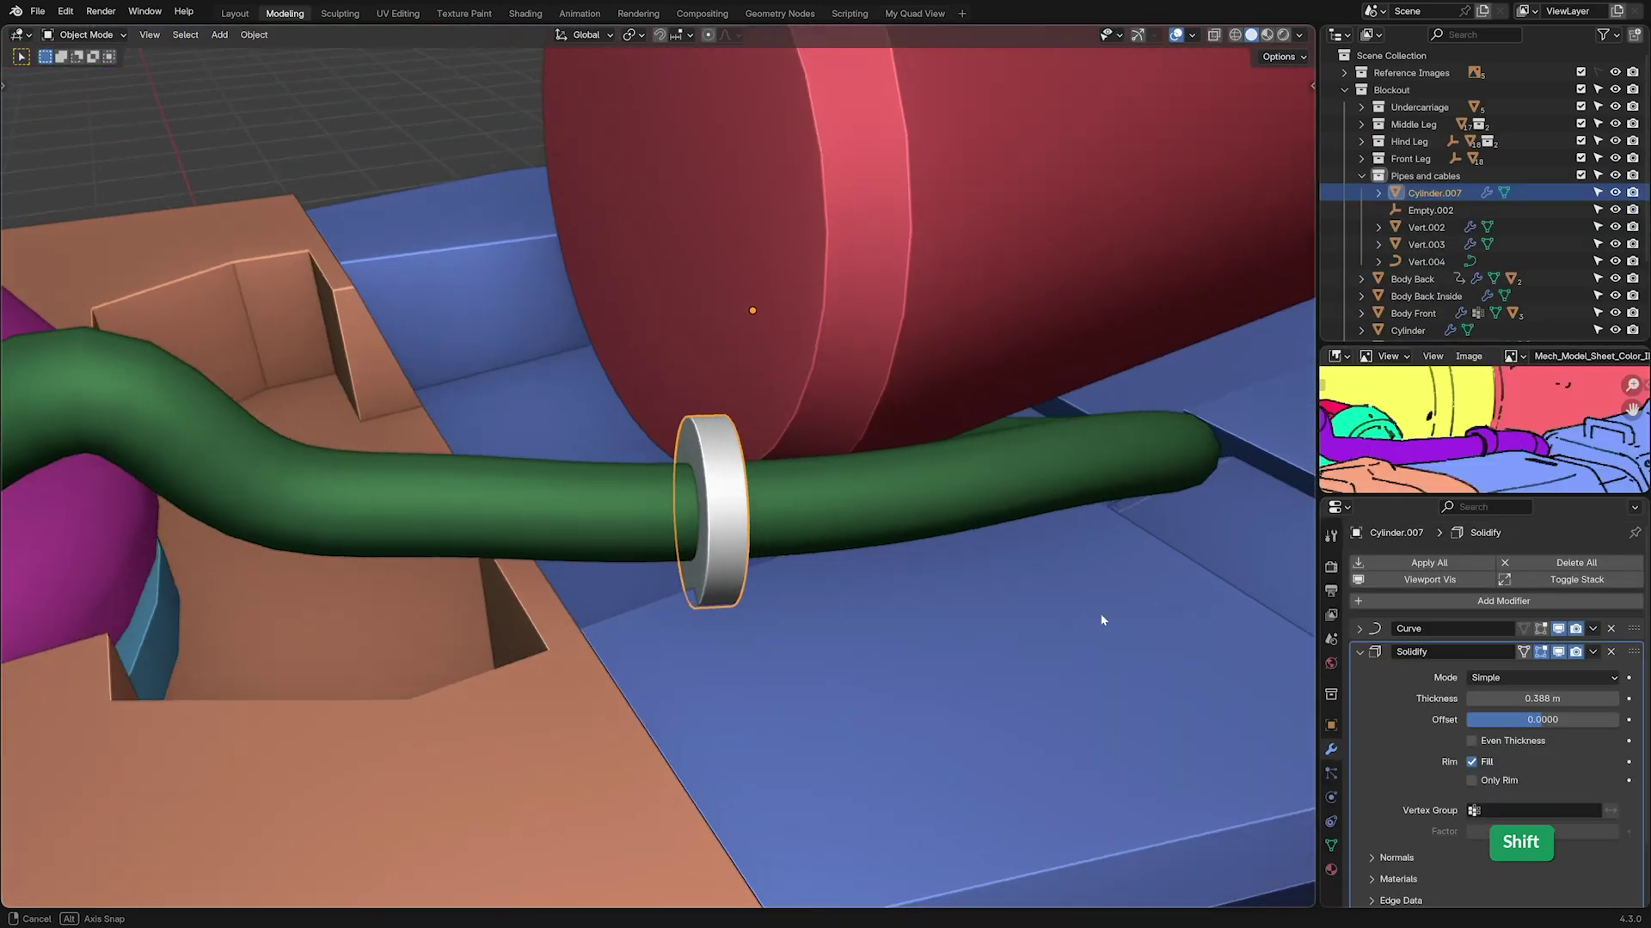
{"action": "middle_click_drag", "start_coordinate": [1106, 619], "coordinate": [844, 538]}
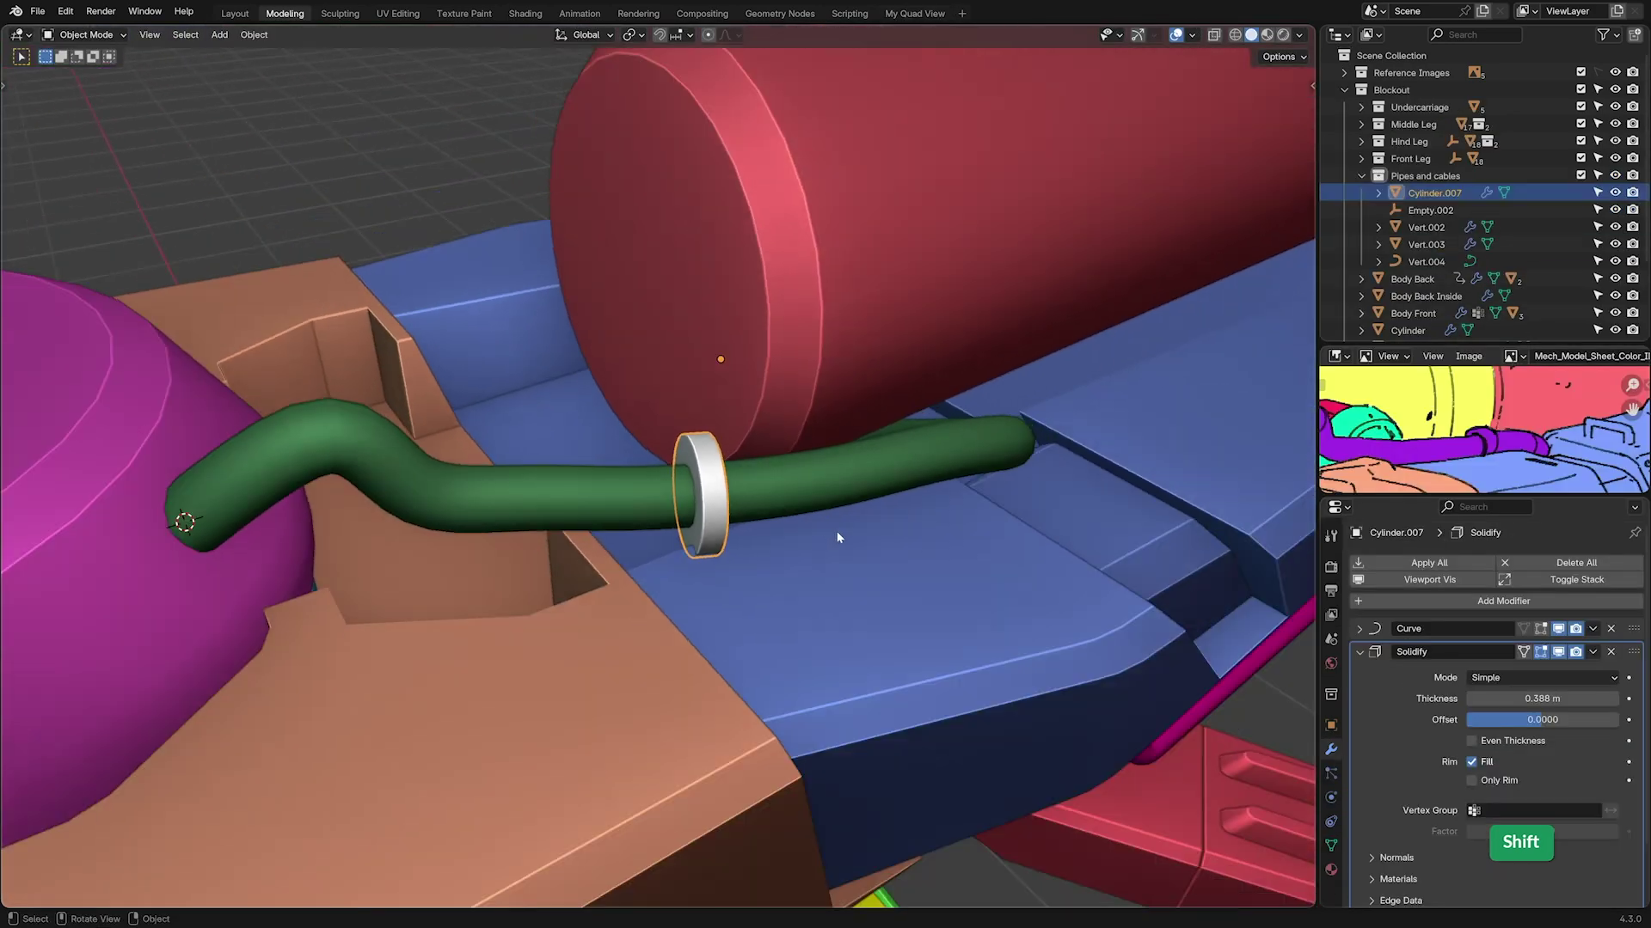
{"action": "key", "text": "g"}
{"action": "key", "text": "y"}
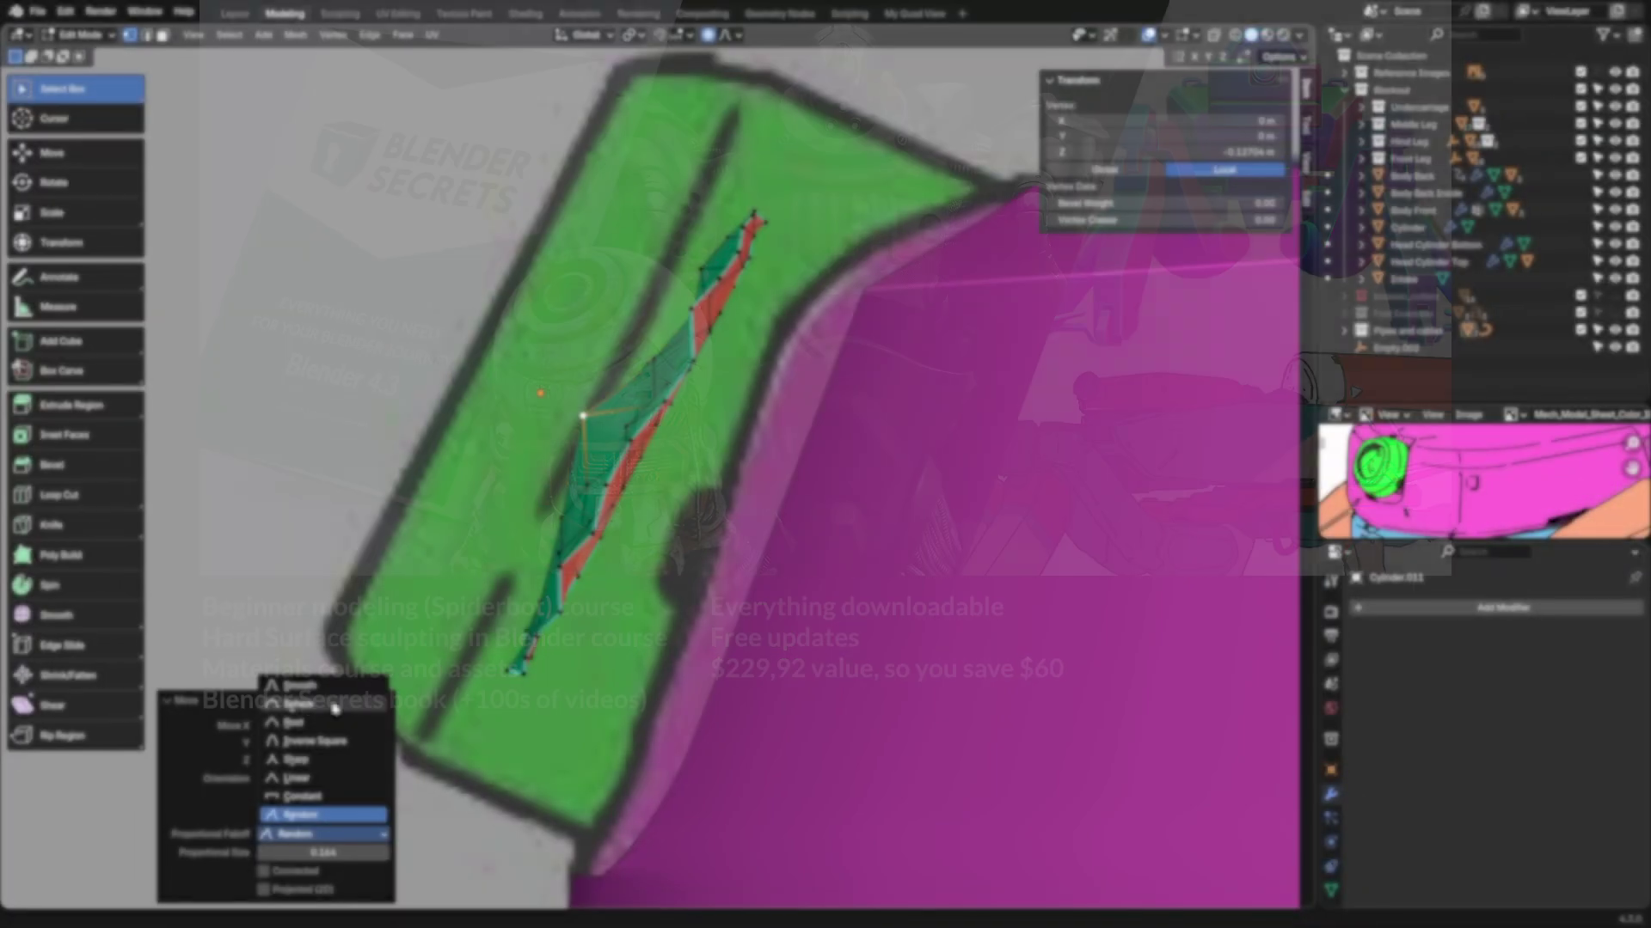
- Use Sphere proportional falloff and raise the strip about 0.089 m in Z
{"action": "left_click", "coordinate": [323, 709]}
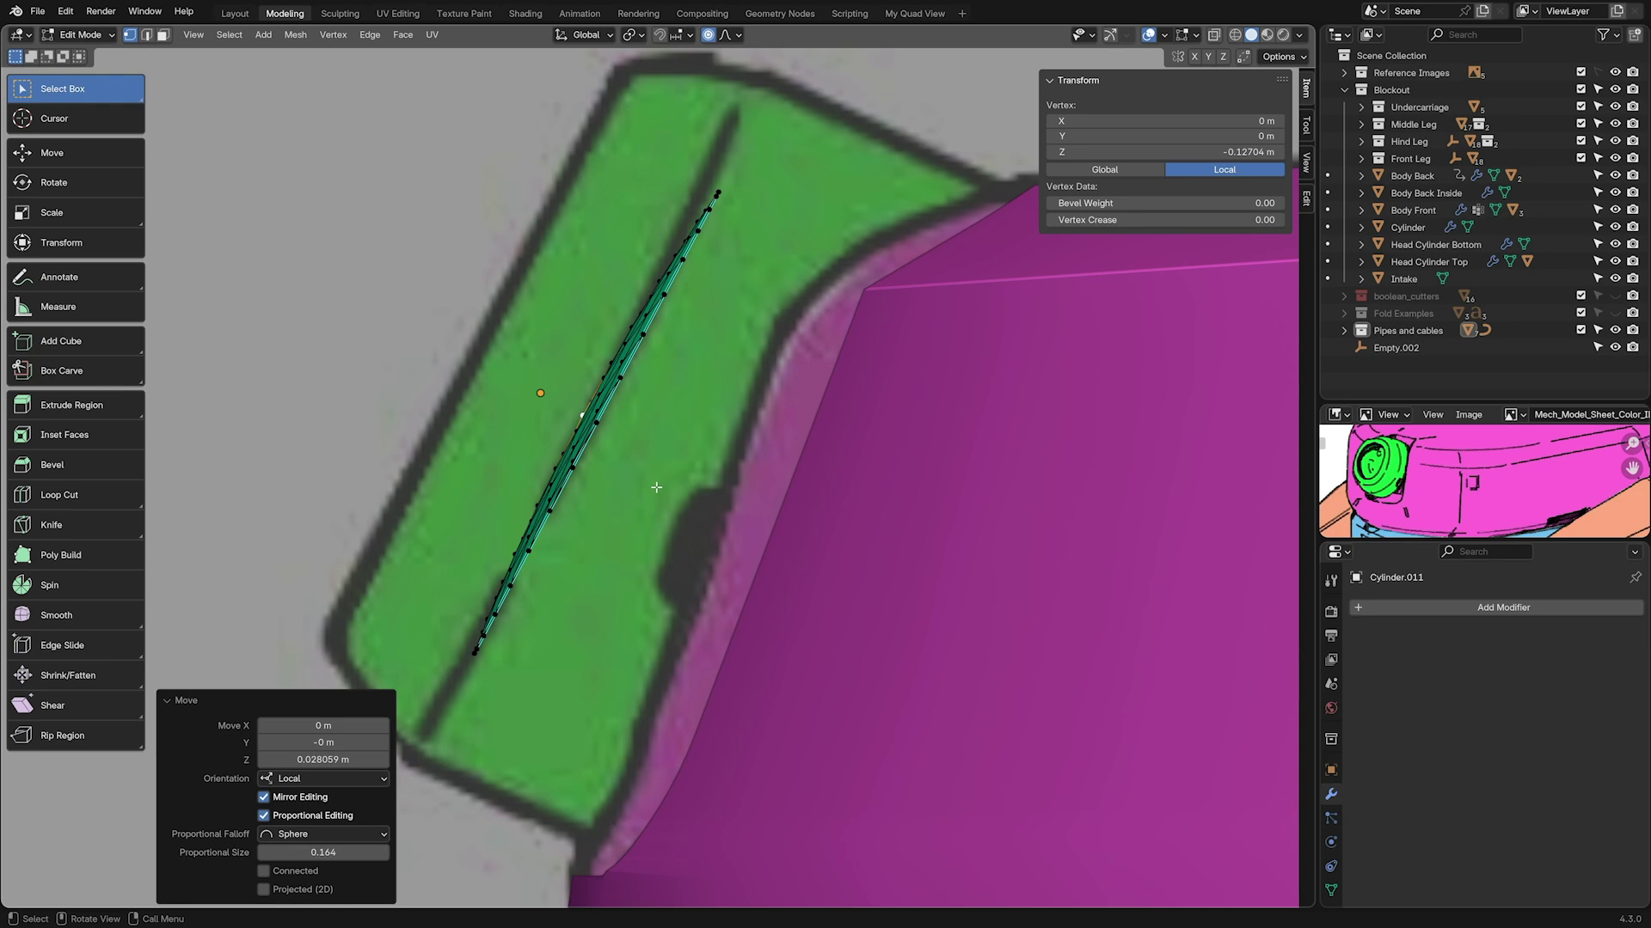
{"action": "mouse_move", "coordinate": [322, 760]}
{"action": "left_mouse_down"}
{"action": "mouse_move", "coordinate": [370, 760]}
{"action": "mouse_move", "coordinate": [331, 760]}
{"action": "mouse_move", "coordinate": [355, 760]}
{"action": "left_mouse_up"}
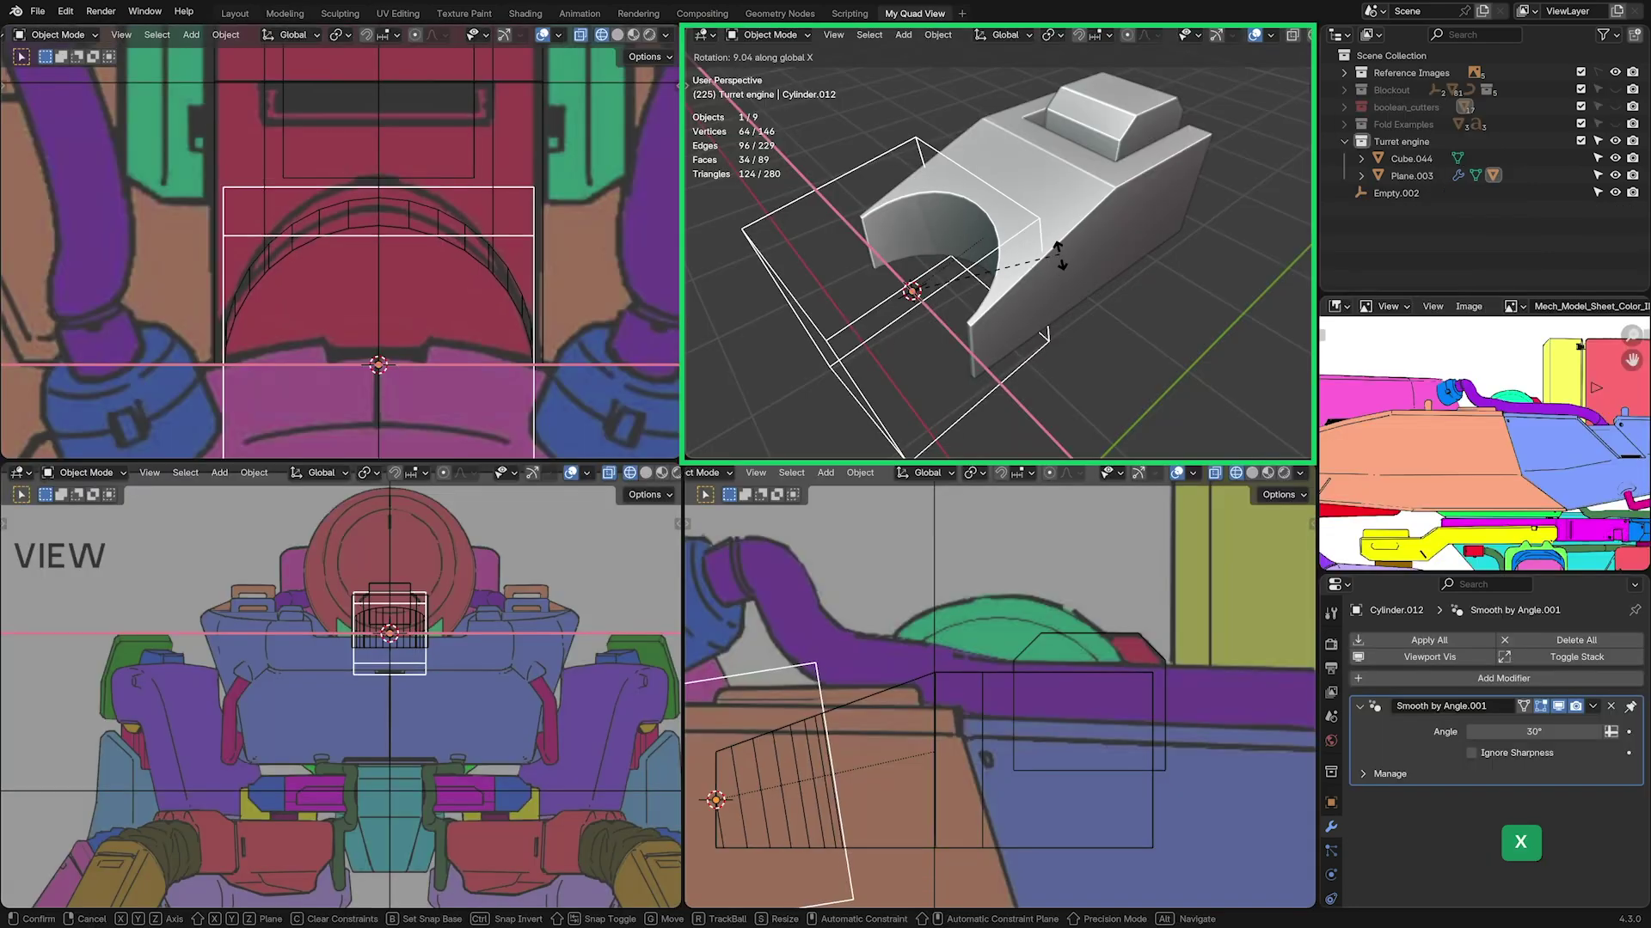